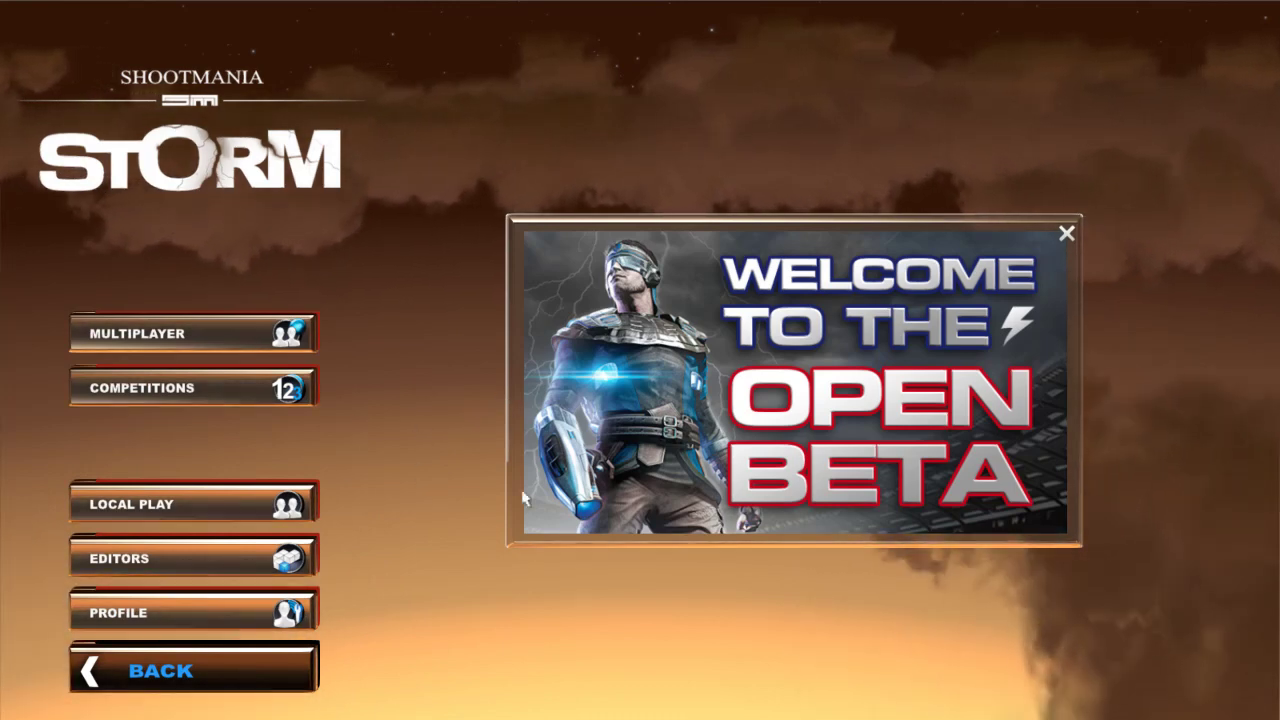
pyautogui.click(226, 562)
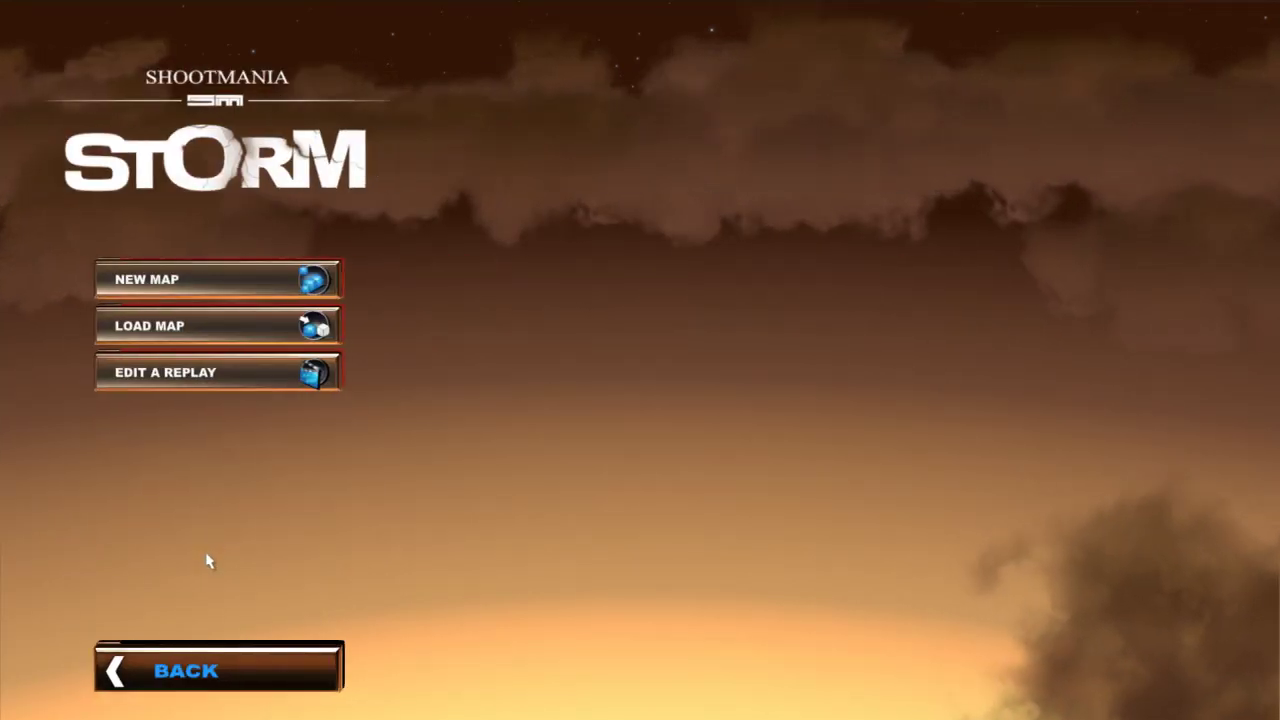
pyautogui.click(189, 378)
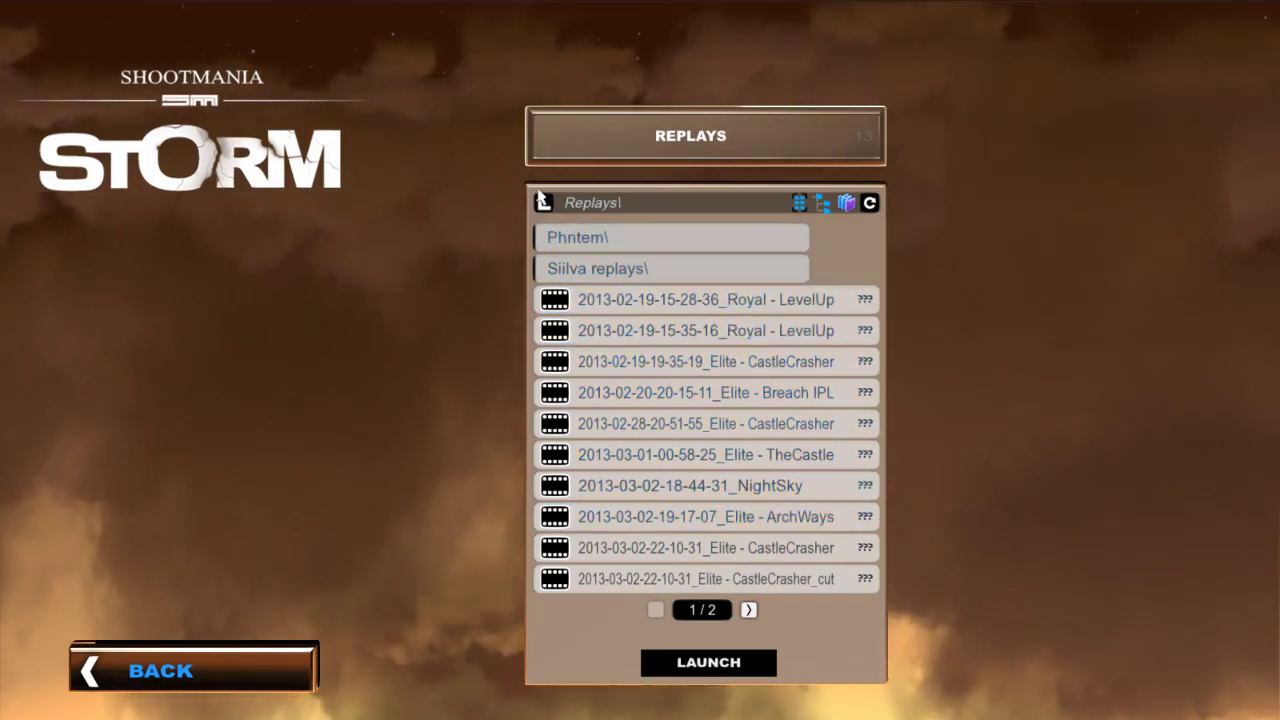
pyautogui.click(543, 203)
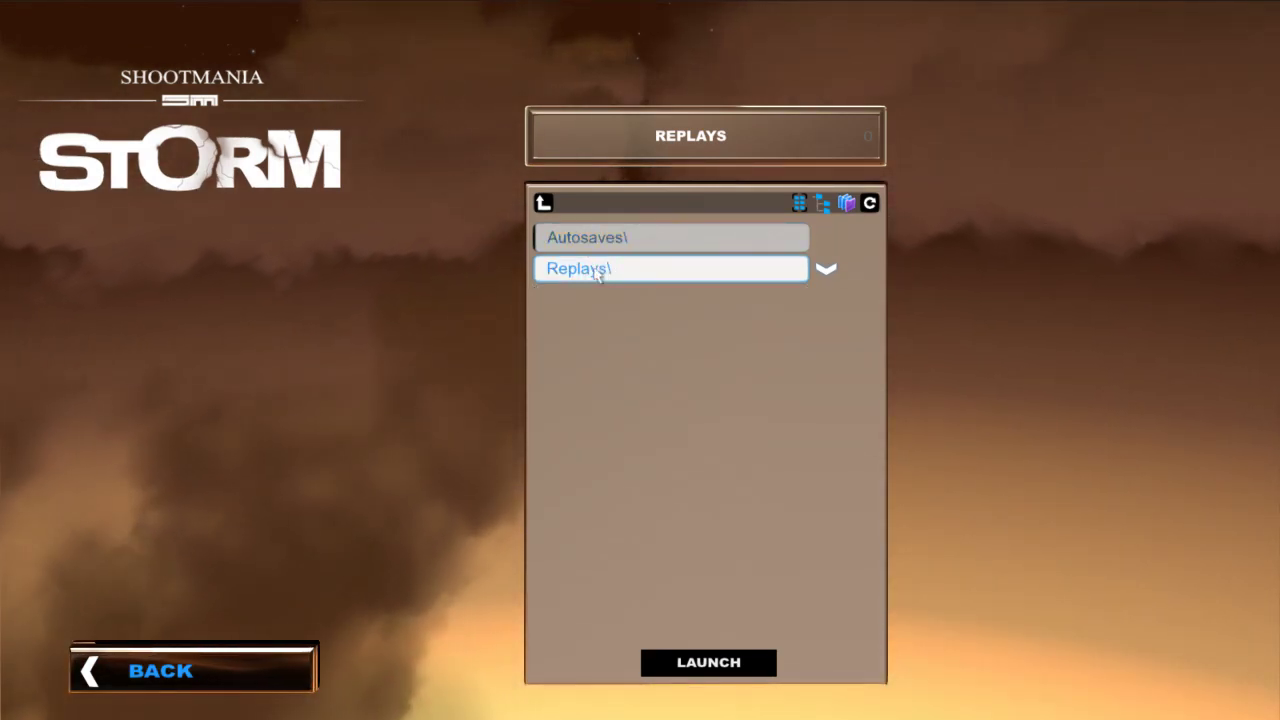
pyautogui.click(599, 272)
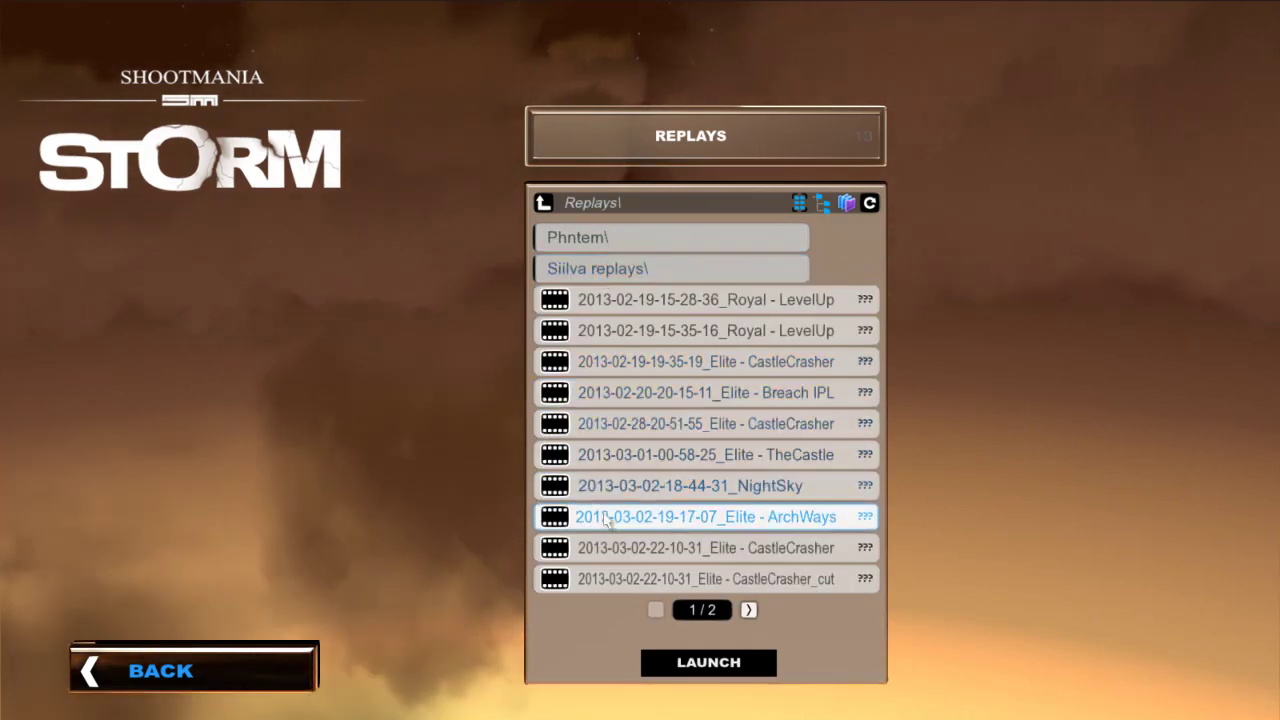
pyautogui.click(600, 547)
pyautogui.click(708, 663)
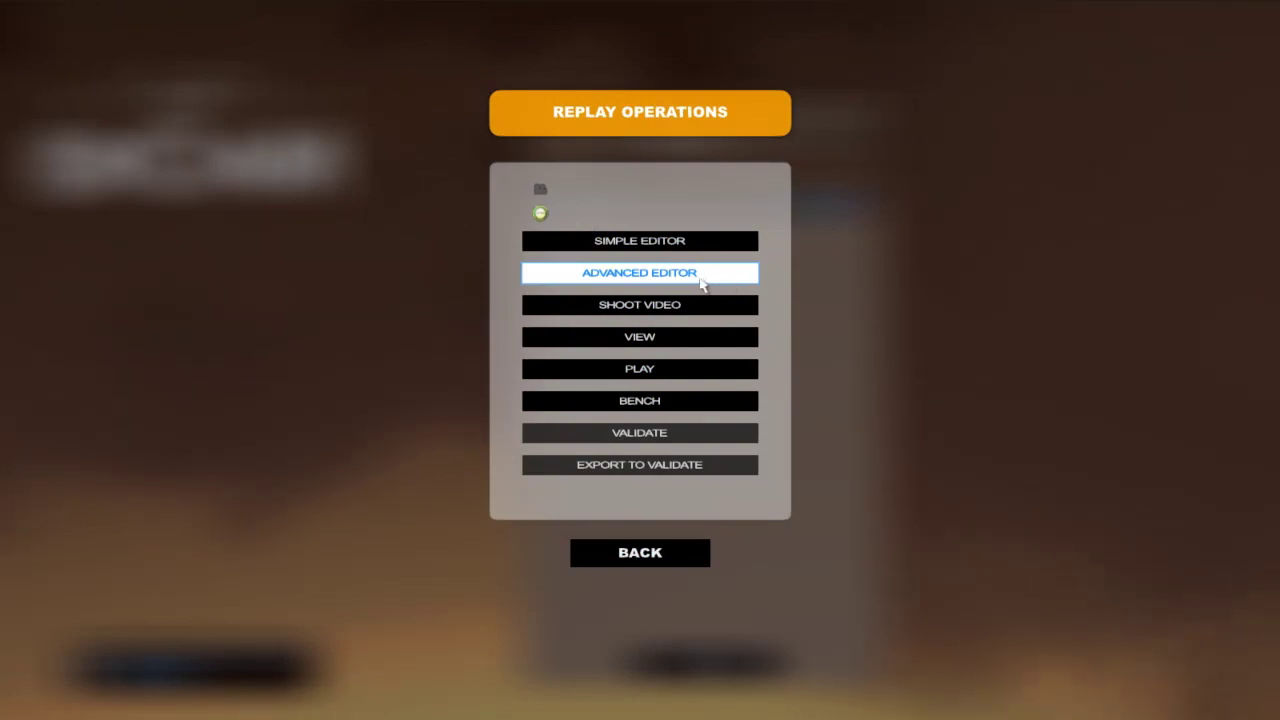
pyautogui.click(650, 282)
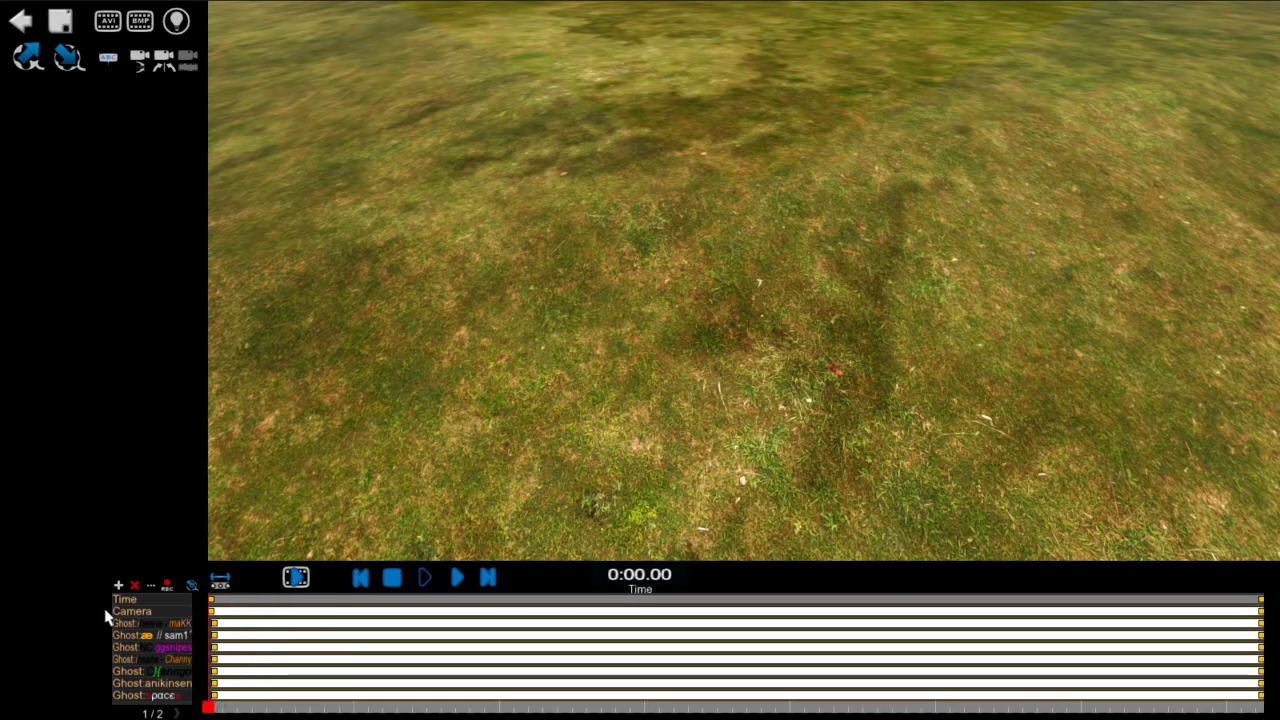
# - Set the Camera track's block to CameraFirstPerson with player 8 as its target
pyautogui.click(257, 616)
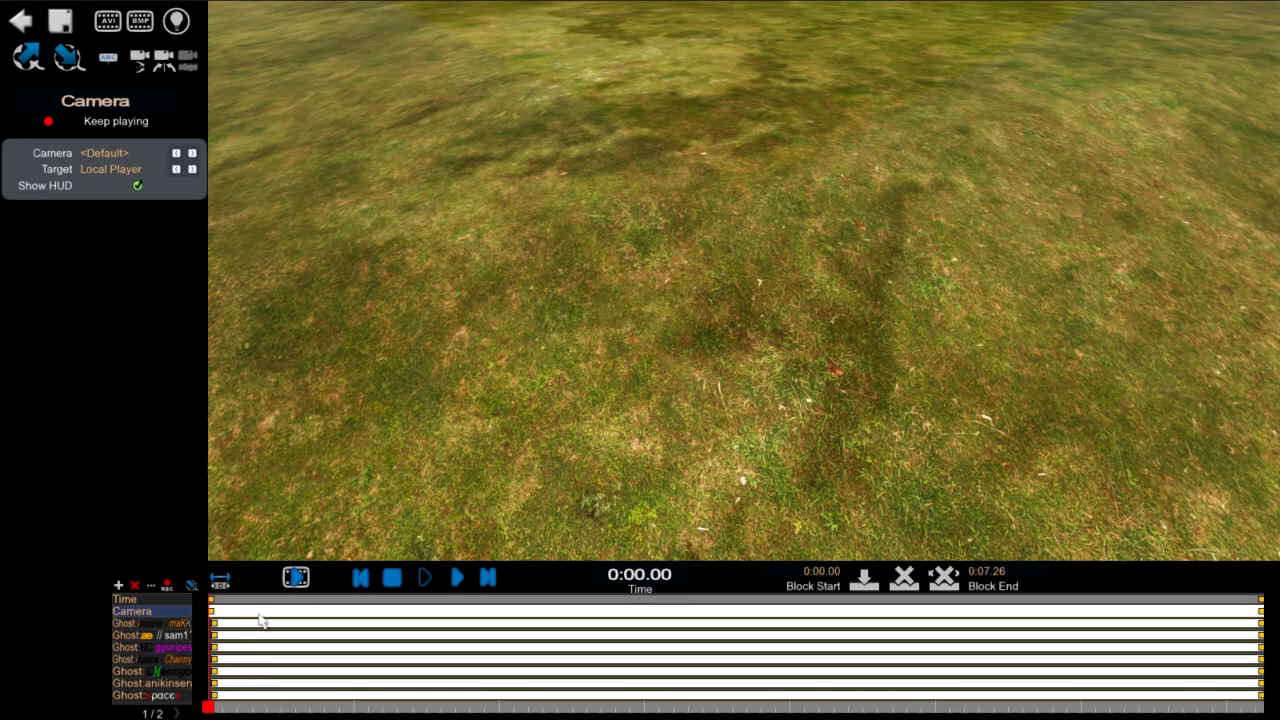
pyautogui.click(192, 154)
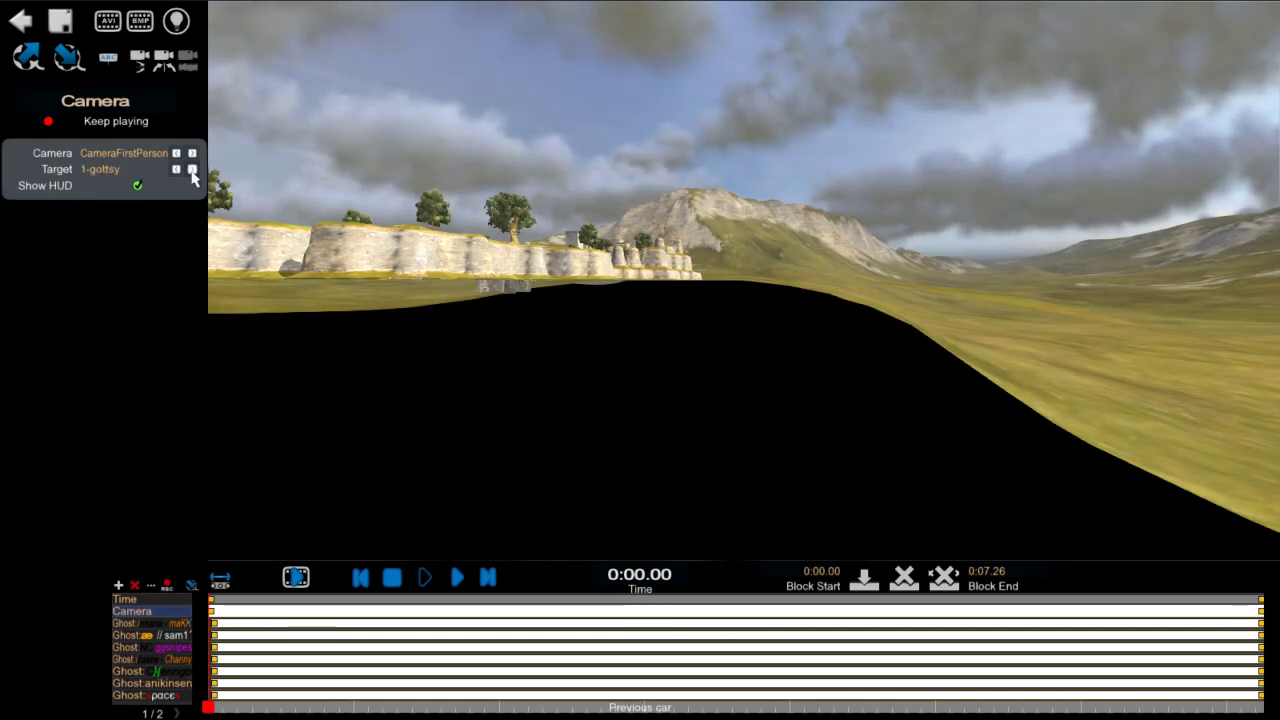
pyautogui.click(192, 169)
pyautogui.click(192, 169)
pyautogui.click(192, 169)
pyautogui.click(192, 169)
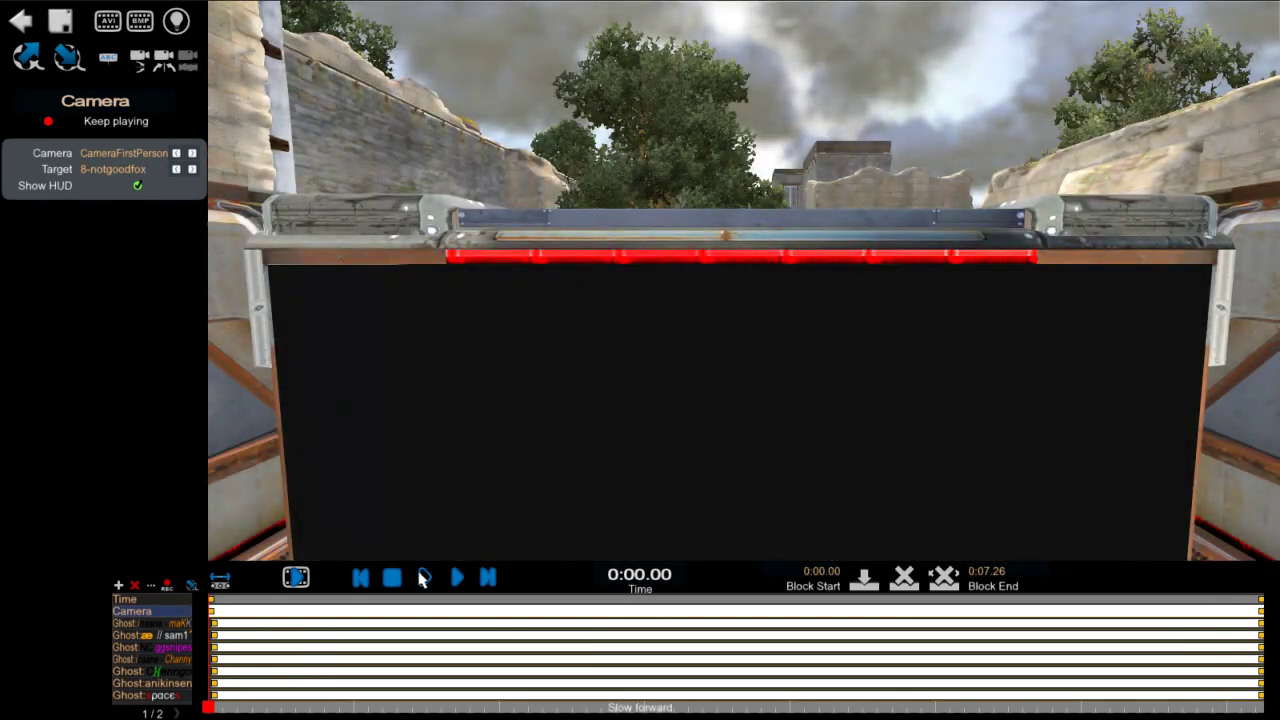
# - Play back the first-person view with the HUD switched off and on again, and return the playhead to 0:00.00
pyautogui.click(456, 578)
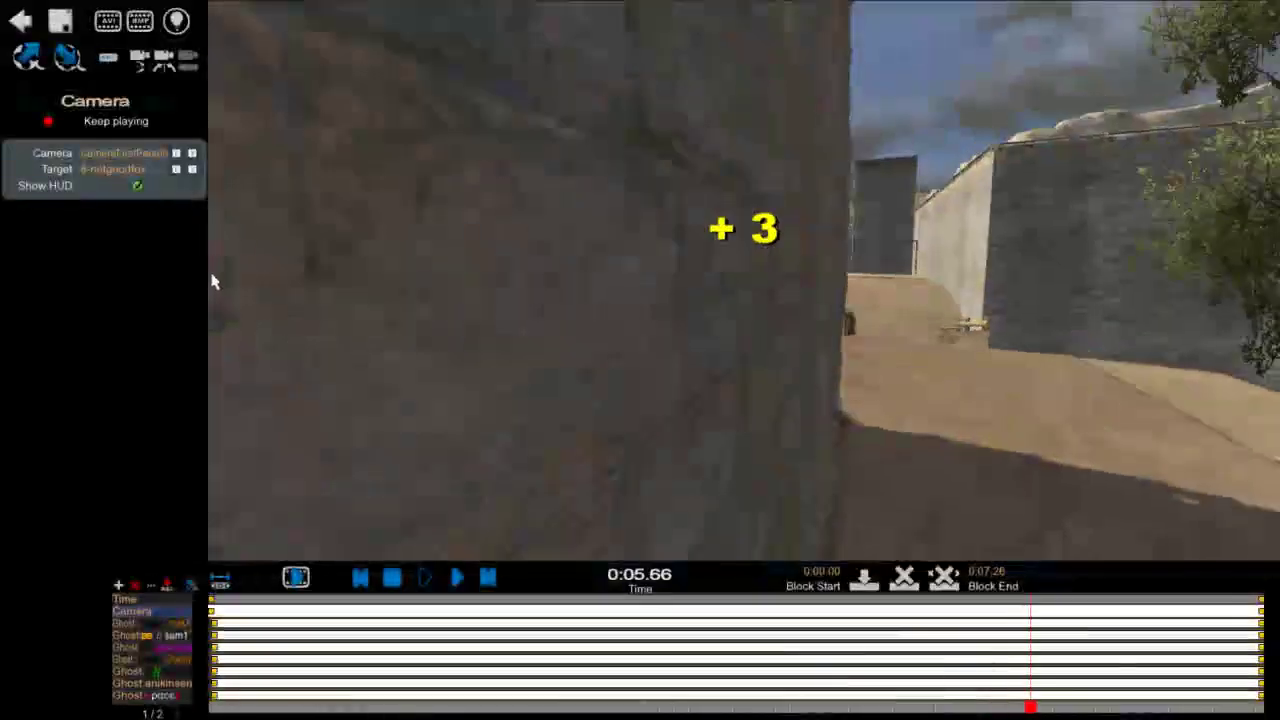
pyautogui.click(137, 187)
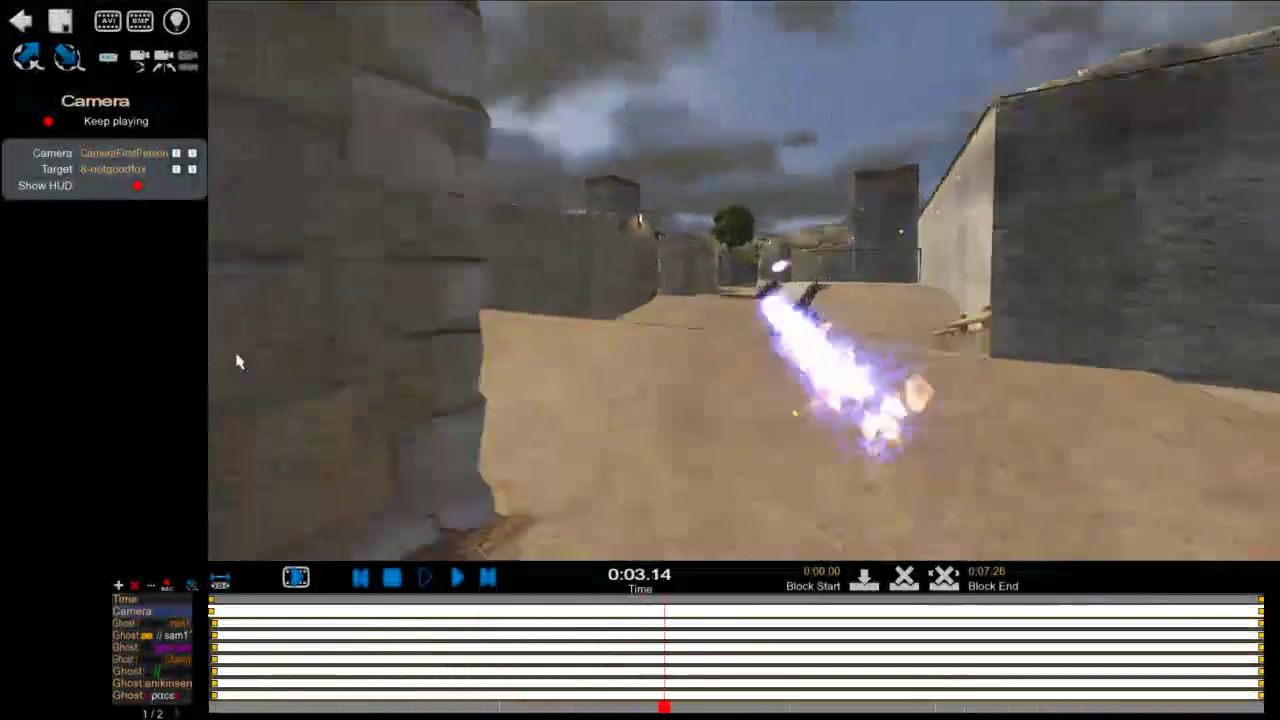
pyautogui.click(139, 186)
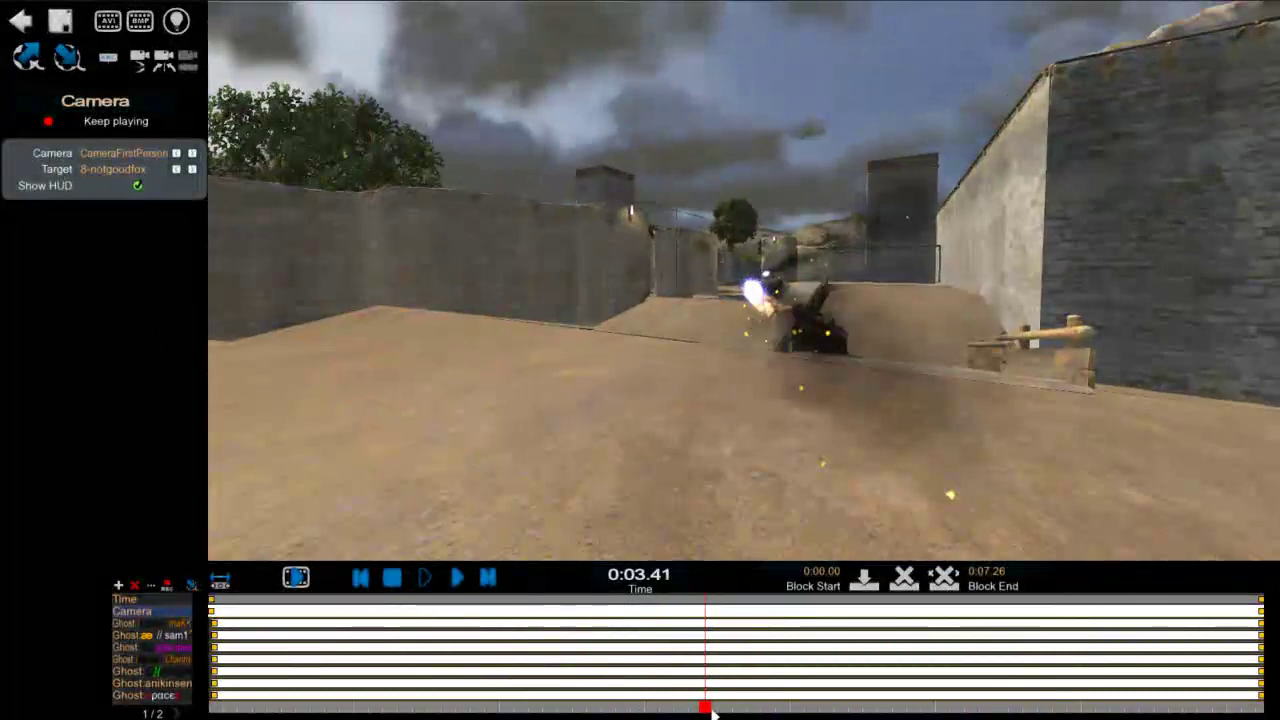
pyautogui.moveTo(714, 713); pyautogui.dragTo(148, 711)
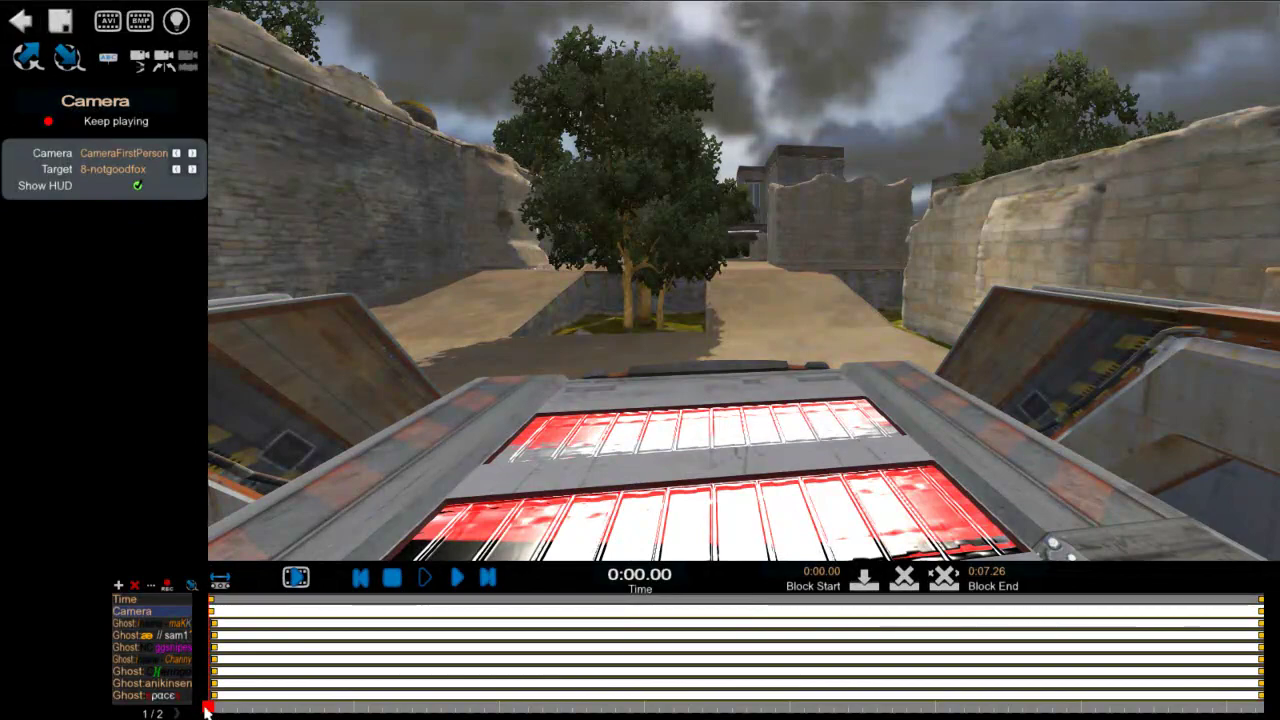
pyautogui.moveTo(206, 710); pyautogui.dragTo(140, 703)
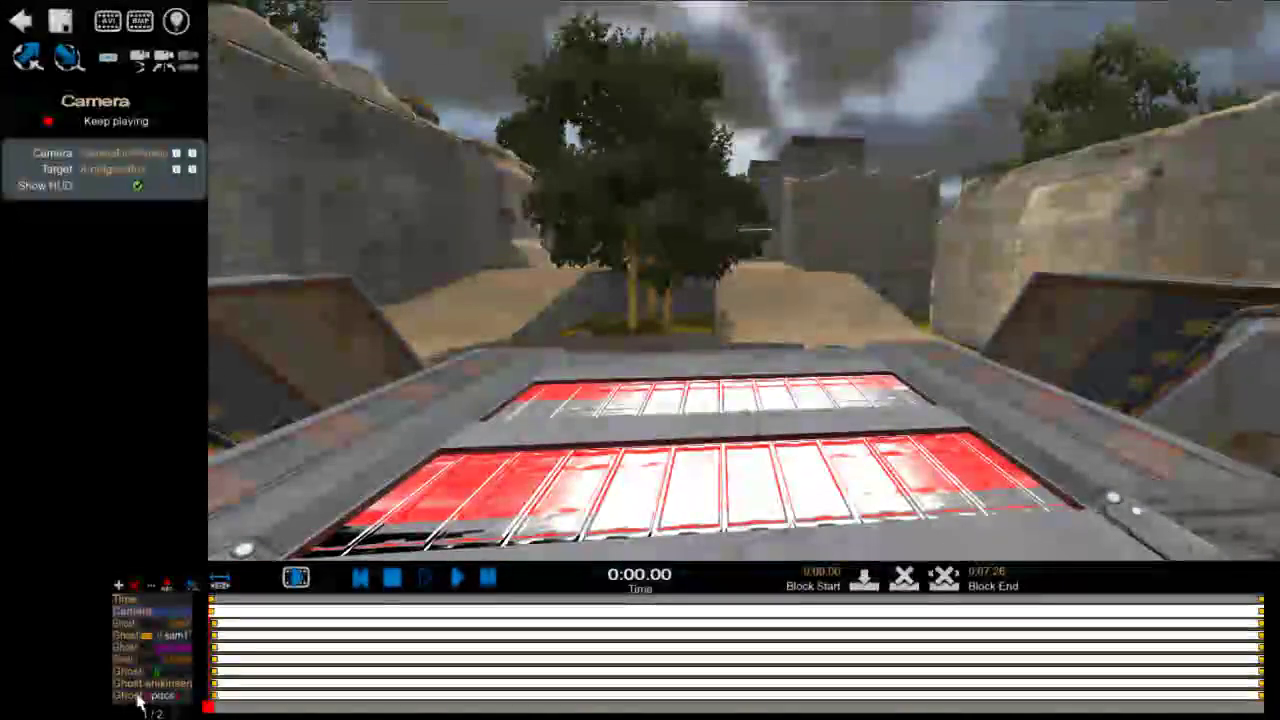
# - Switch the camera to CameraThirdPerson, scrub the timeline to preview it, and return the playhead to 0:00.00
pyautogui.click(192, 154)
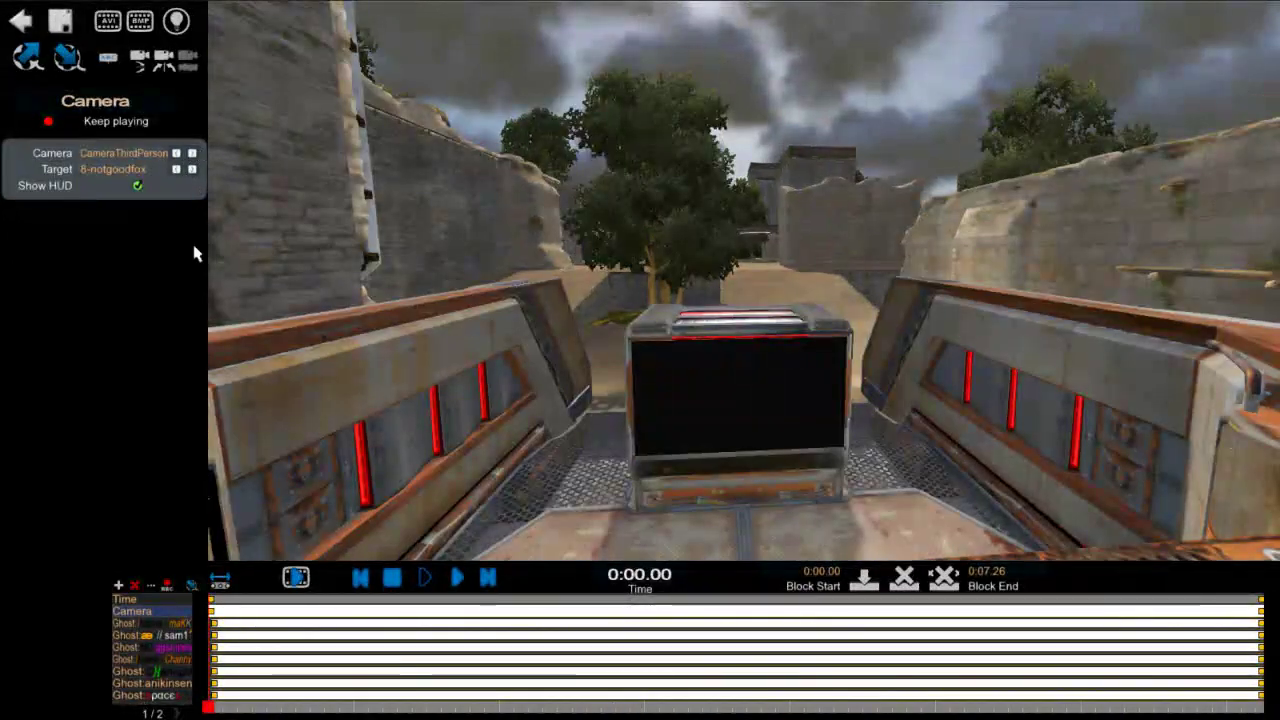
pyautogui.moveTo(210, 710); pyautogui.dragTo(973, 706)
pyautogui.moveTo(884, 705); pyautogui.dragTo(124, 672)
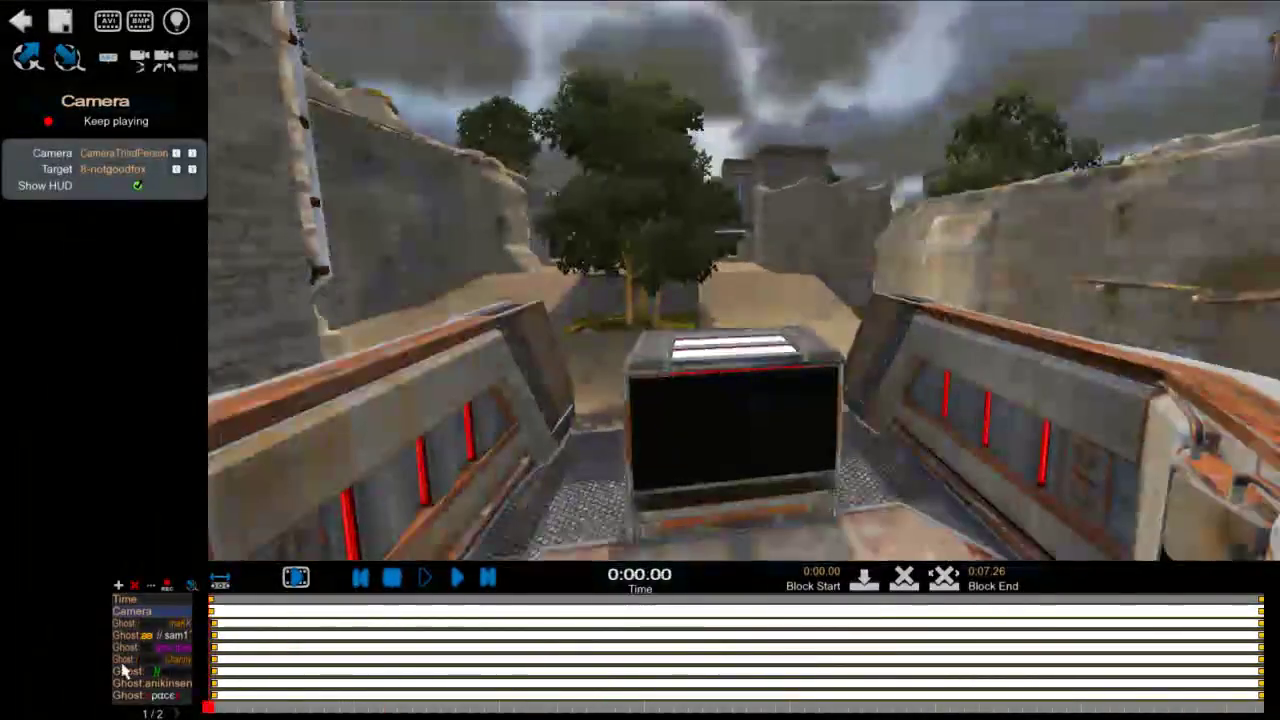
pyautogui.moveTo(209, 706); pyautogui.dragTo(364, 600)
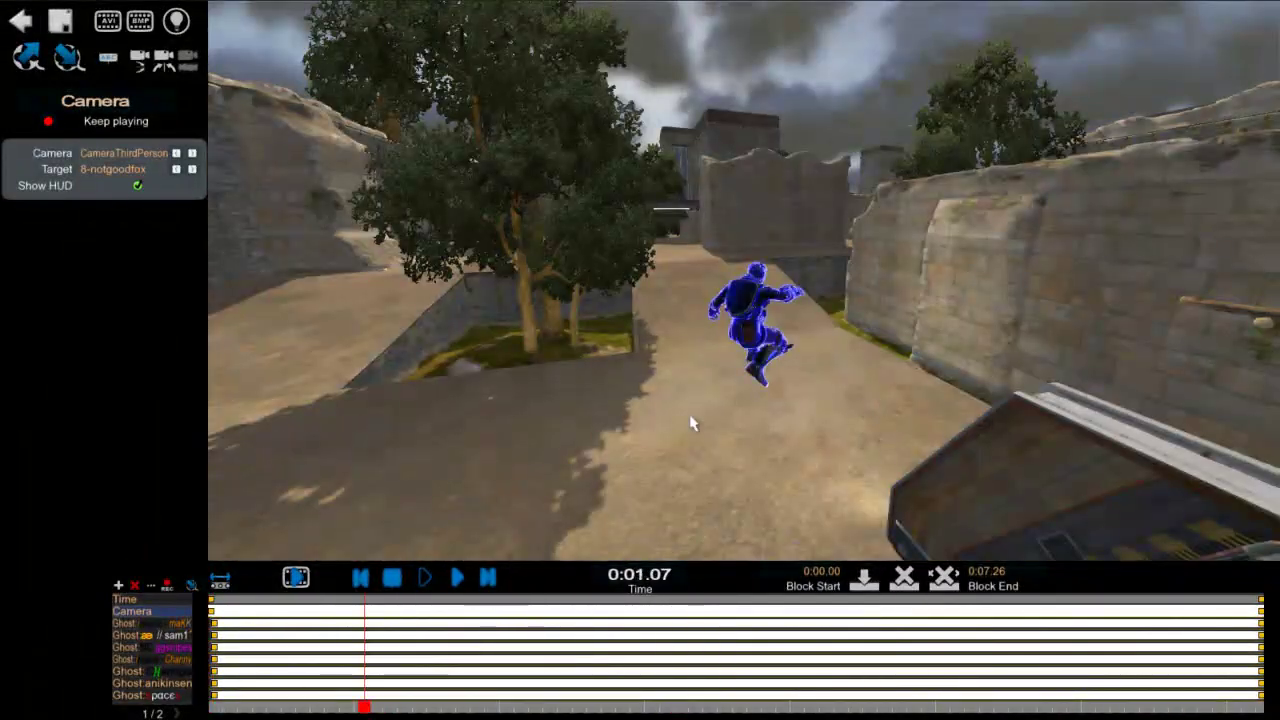
pyautogui.moveTo(252, 700); pyautogui.dragTo(207, 706)
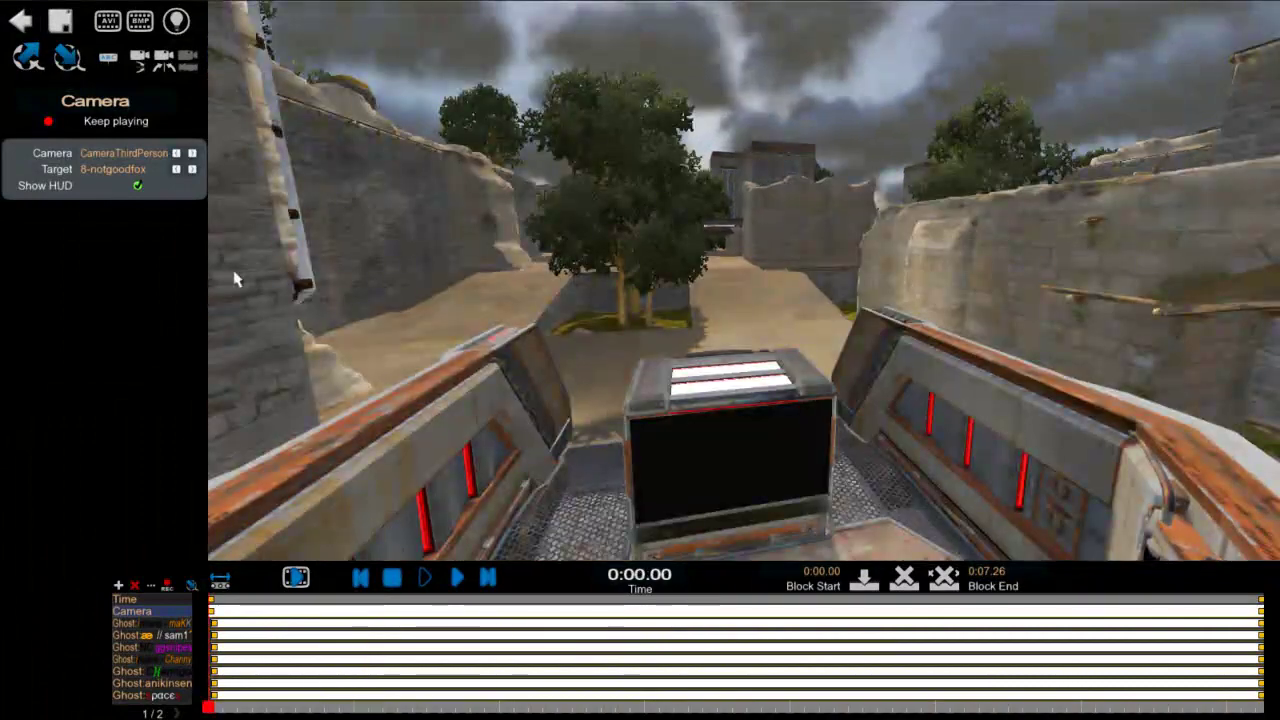
# - Switch the camera to CameraFree, fly it to a raised overview of the map, and preview the replay at 0:03.16
pyautogui.click(192, 153)
pyautogui.moveTo(595, 247); pyautogui.dragTo(880, 120, button='right')
pyautogui.press('Up')
pyautogui.moveTo(517, 173); pyautogui.dragTo(819, 349, button='right')
pyautogui.press('Down')
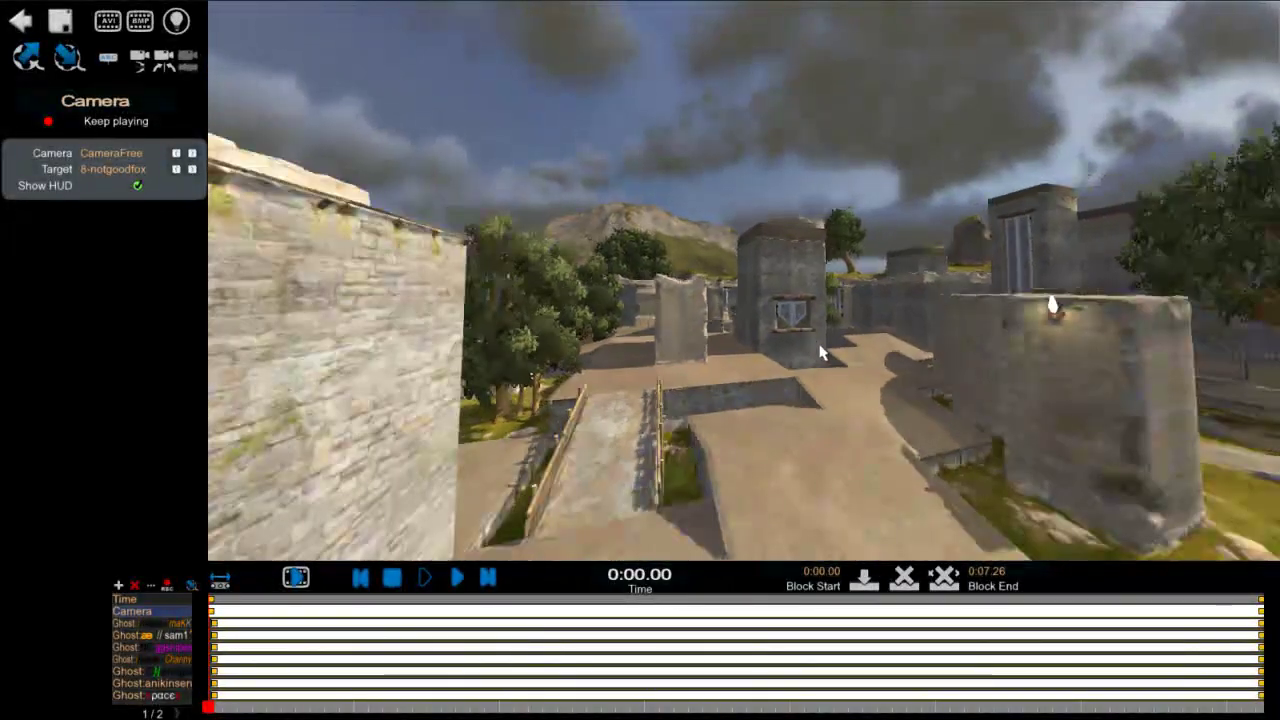
pyautogui.press('Left')
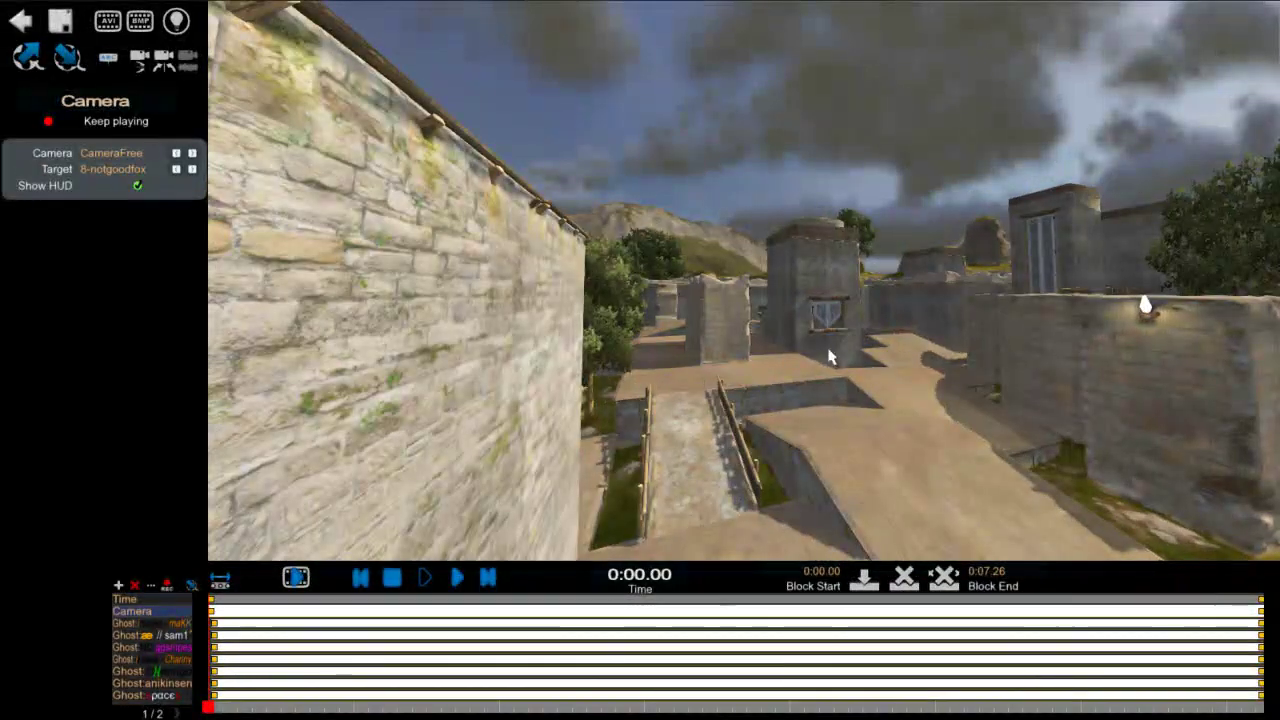
pyautogui.press('Right')
pyautogui.press('Left')
pyautogui.moveTo(823, 366); pyautogui.dragTo(761, 374, button='right')
pyautogui.press('pageup')
pyautogui.press('pagedown')
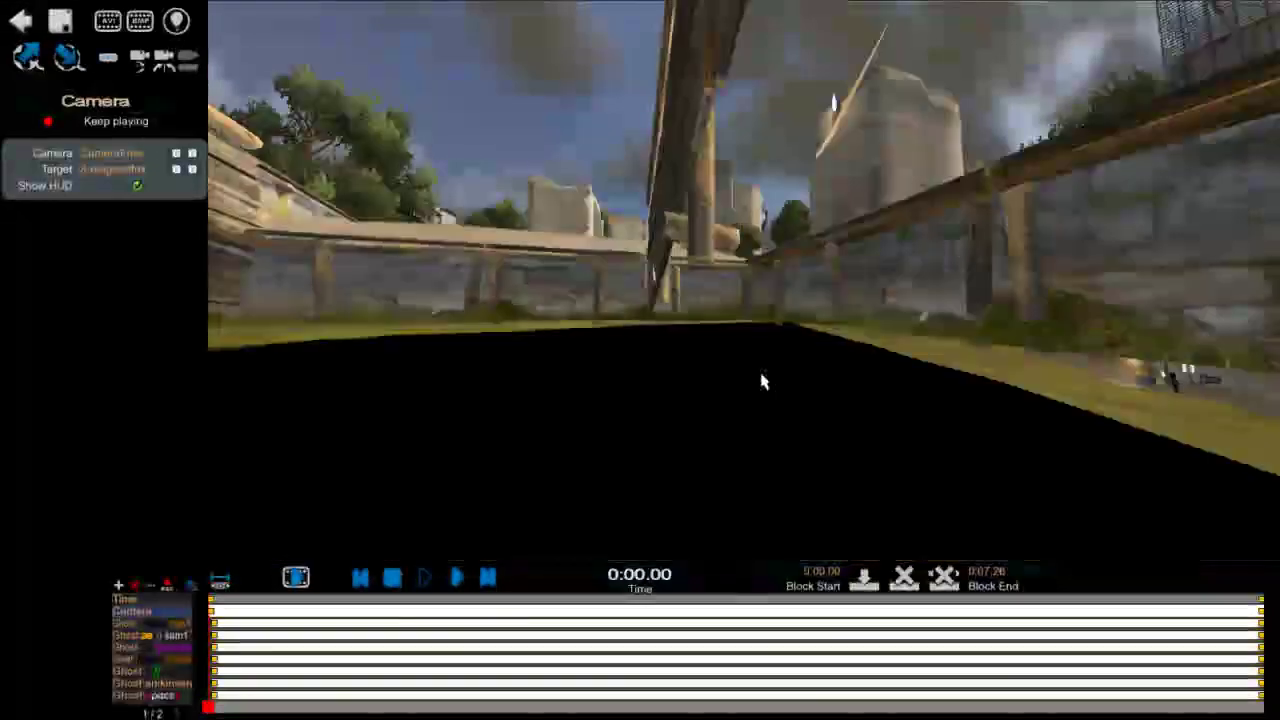
pyautogui.press('pageup')
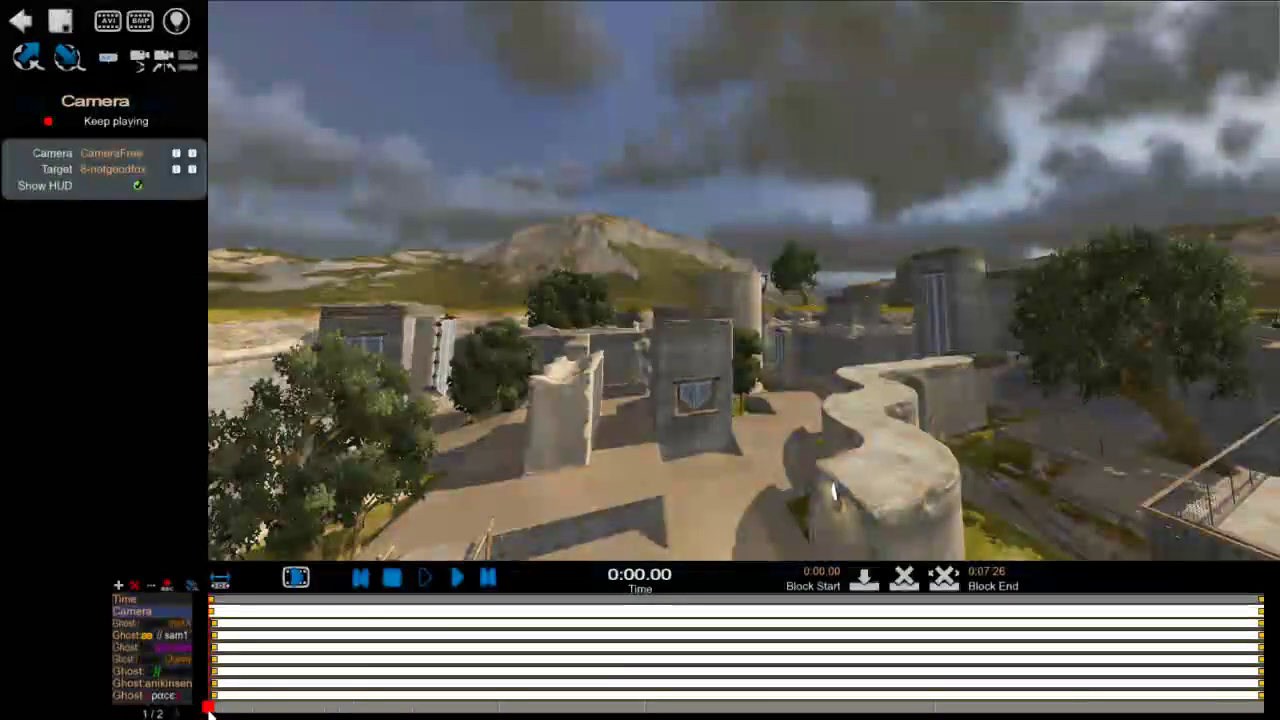
pyautogui.moveTo(209, 706); pyautogui.dragTo(668, 706)
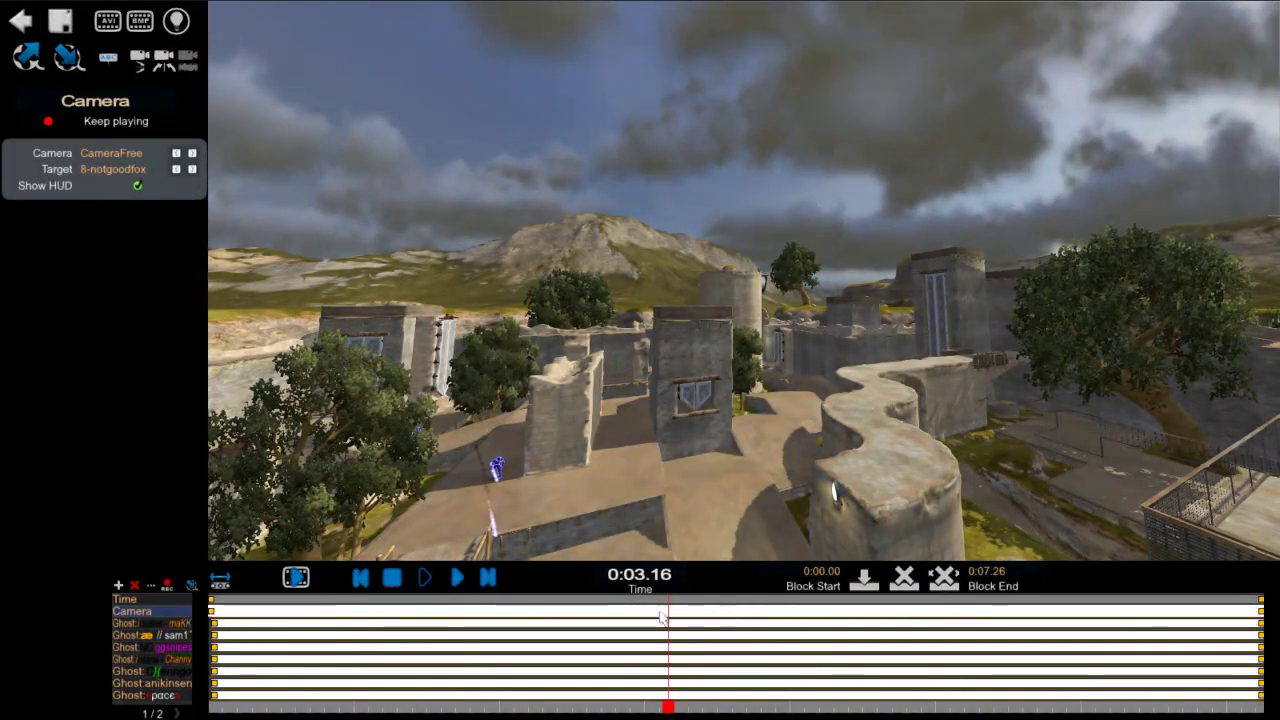
# - Select the start of the Camera block, return the playhead to 0:00.00, and look through the available new block types
pyautogui.click(210, 622)
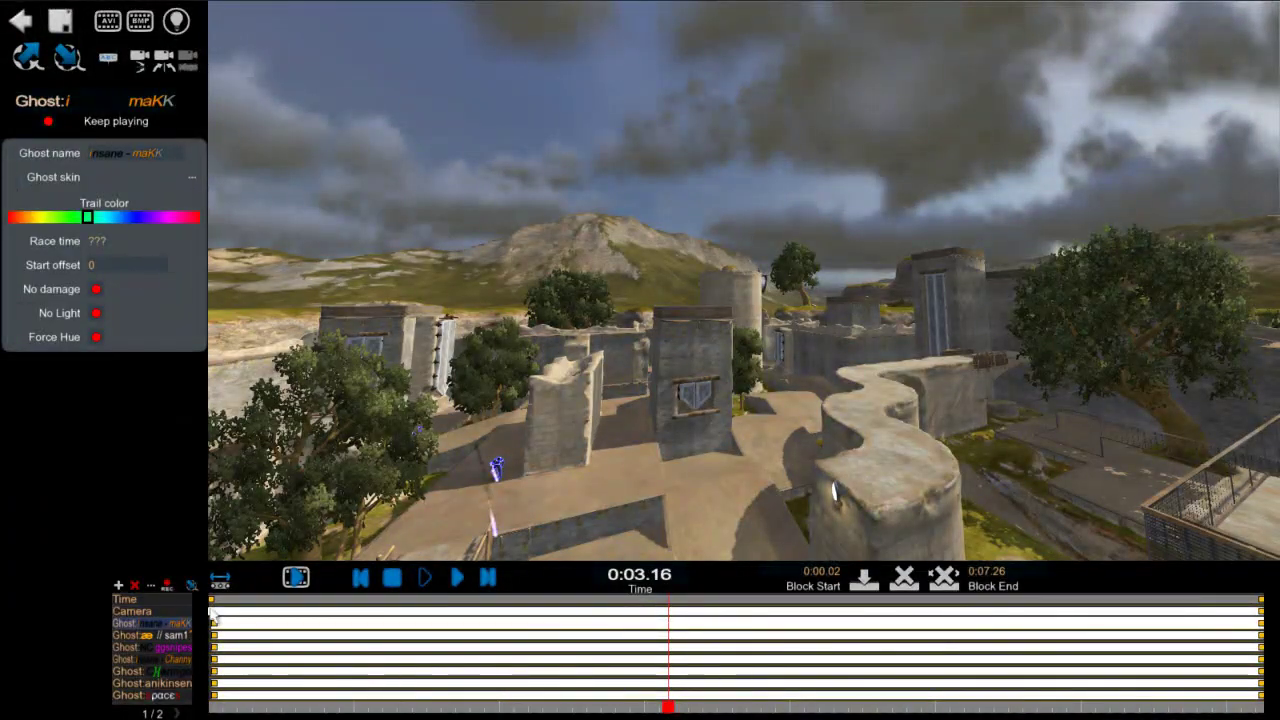
pyautogui.click(212, 612)
pyautogui.moveTo(208, 711)
pyautogui.mouseDown()
pyautogui.moveTo(241, 709)
pyautogui.moveTo(207, 705)
pyautogui.mouseUp()
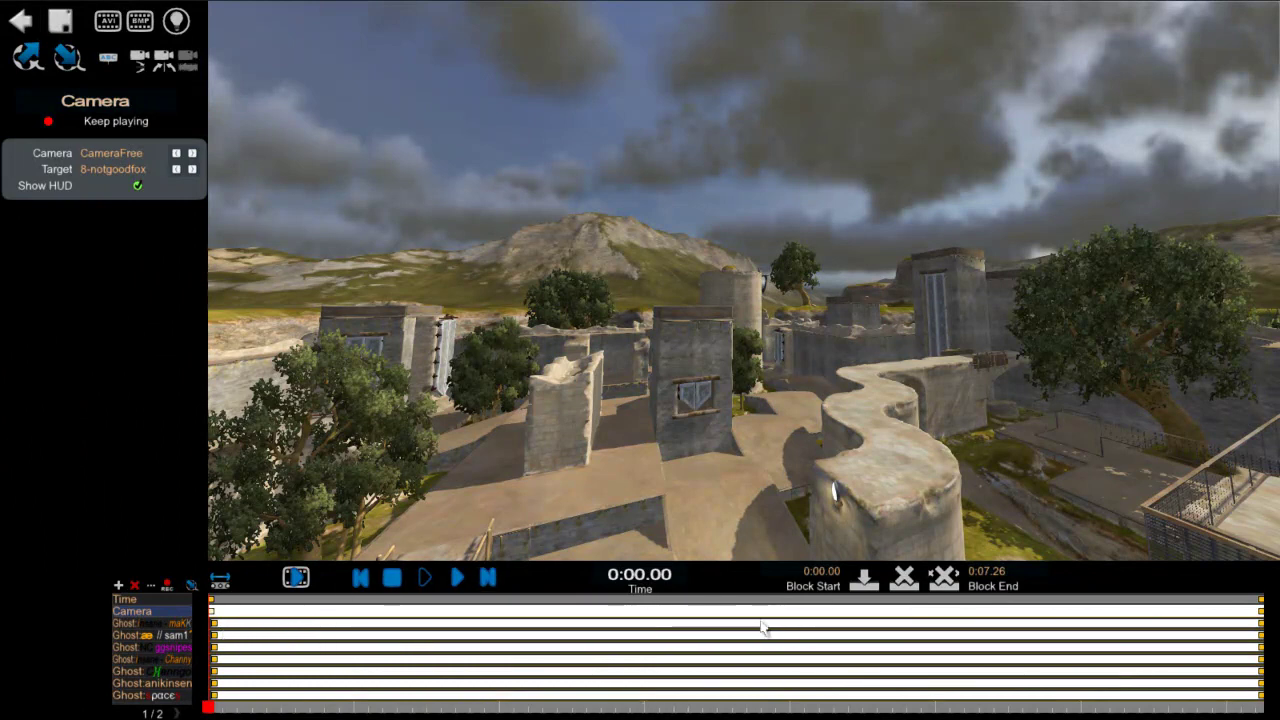
pyautogui.click(864, 582)
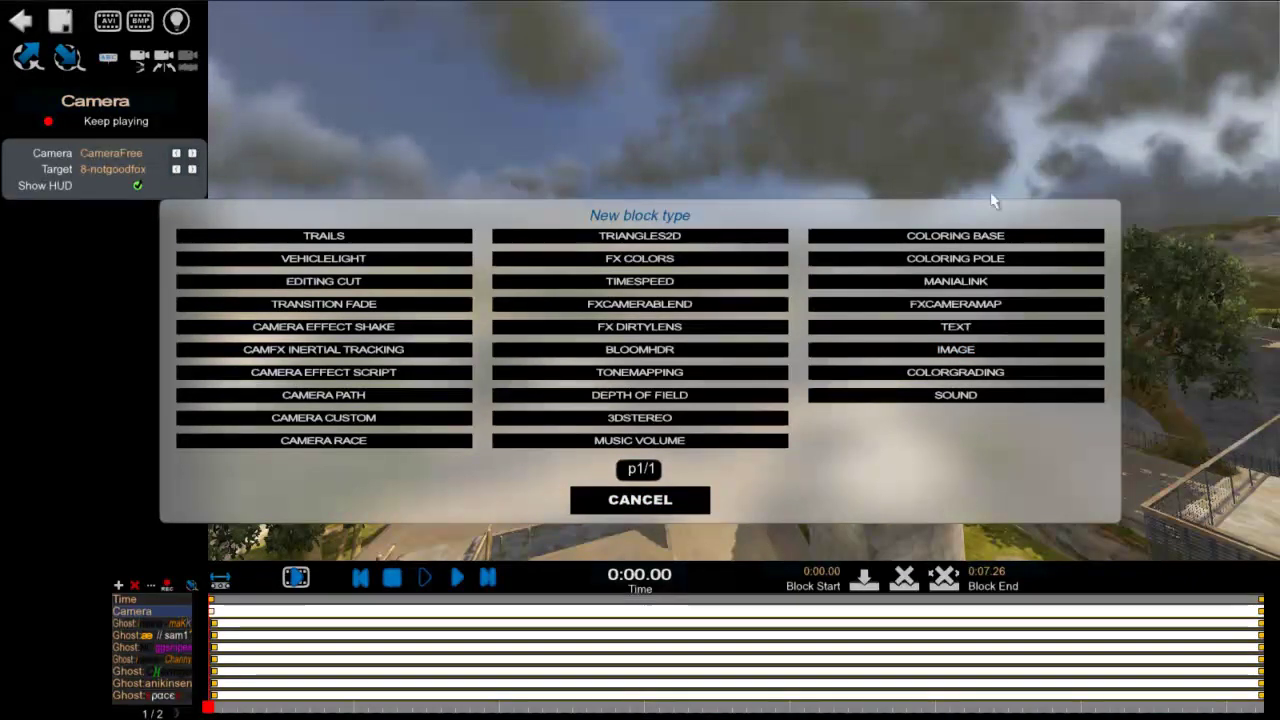
pyautogui.click(682, 501)
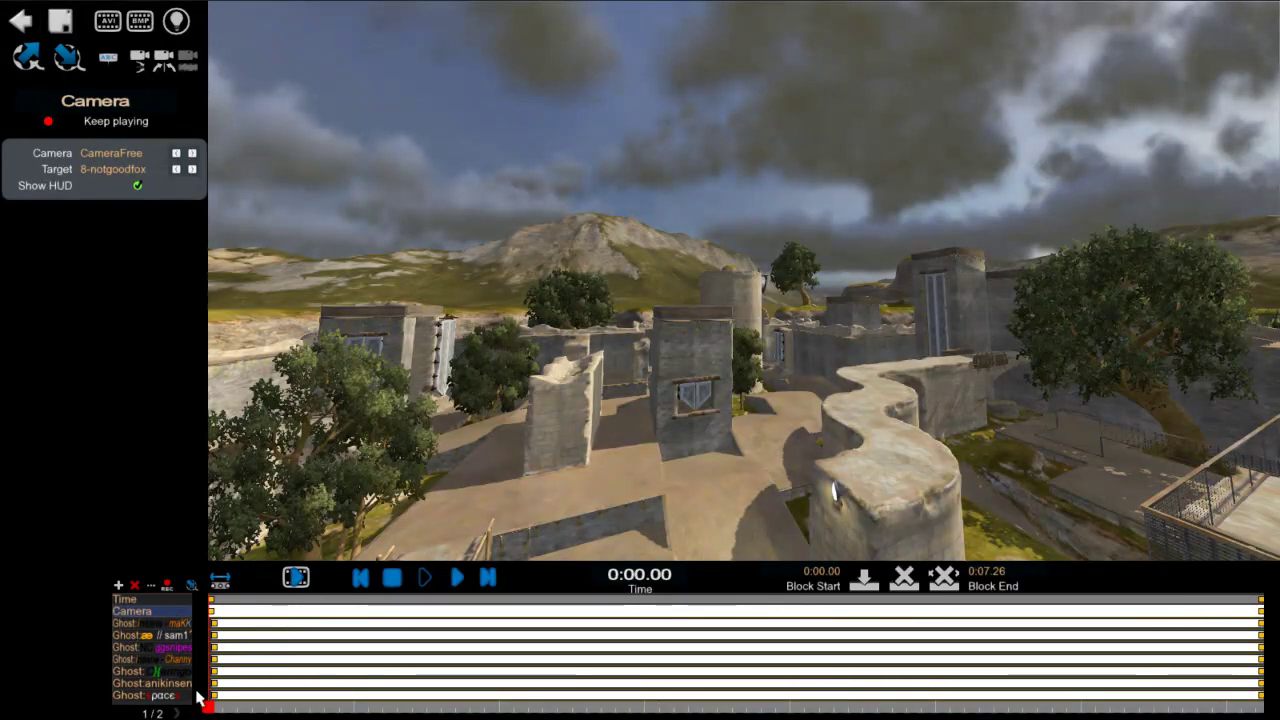
# - Try to add a Camera Custom block to the Camera track at 0:01.75
pyautogui.moveTo(198, 697); pyautogui.dragTo(463, 705)
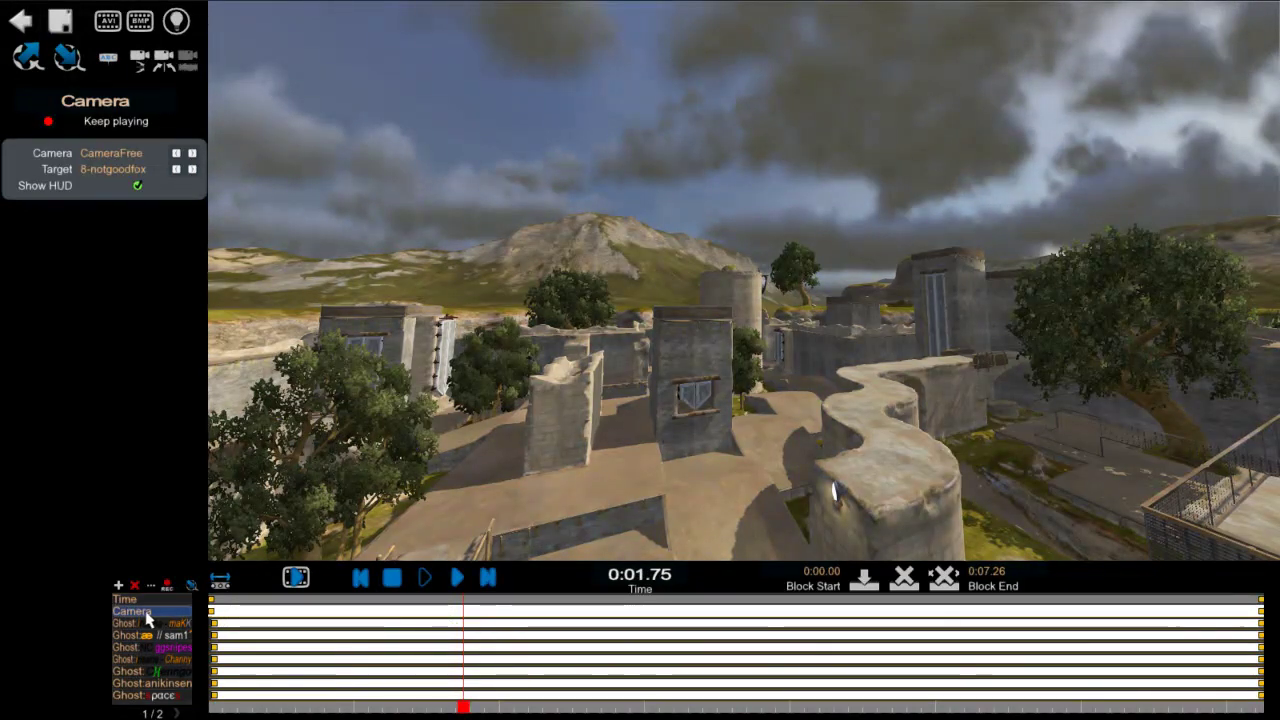
pyautogui.click(864, 580)
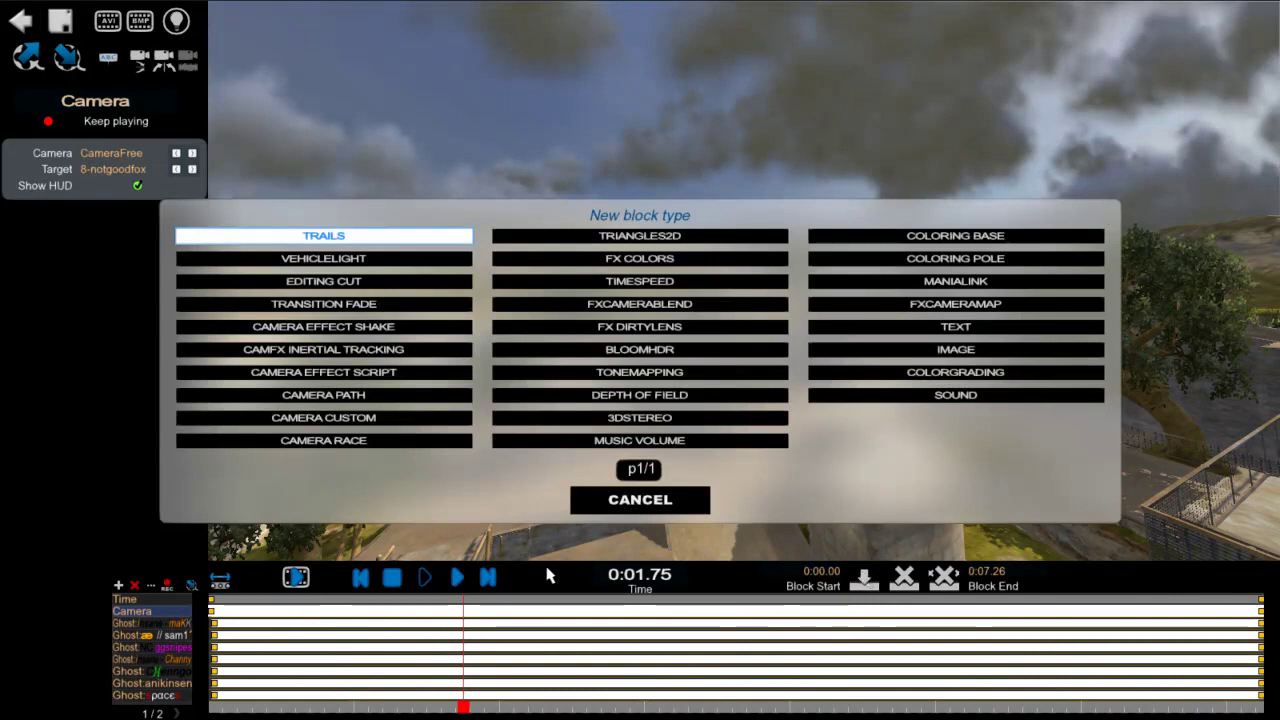
pyautogui.click(311, 420)
pyautogui.click(640, 386)
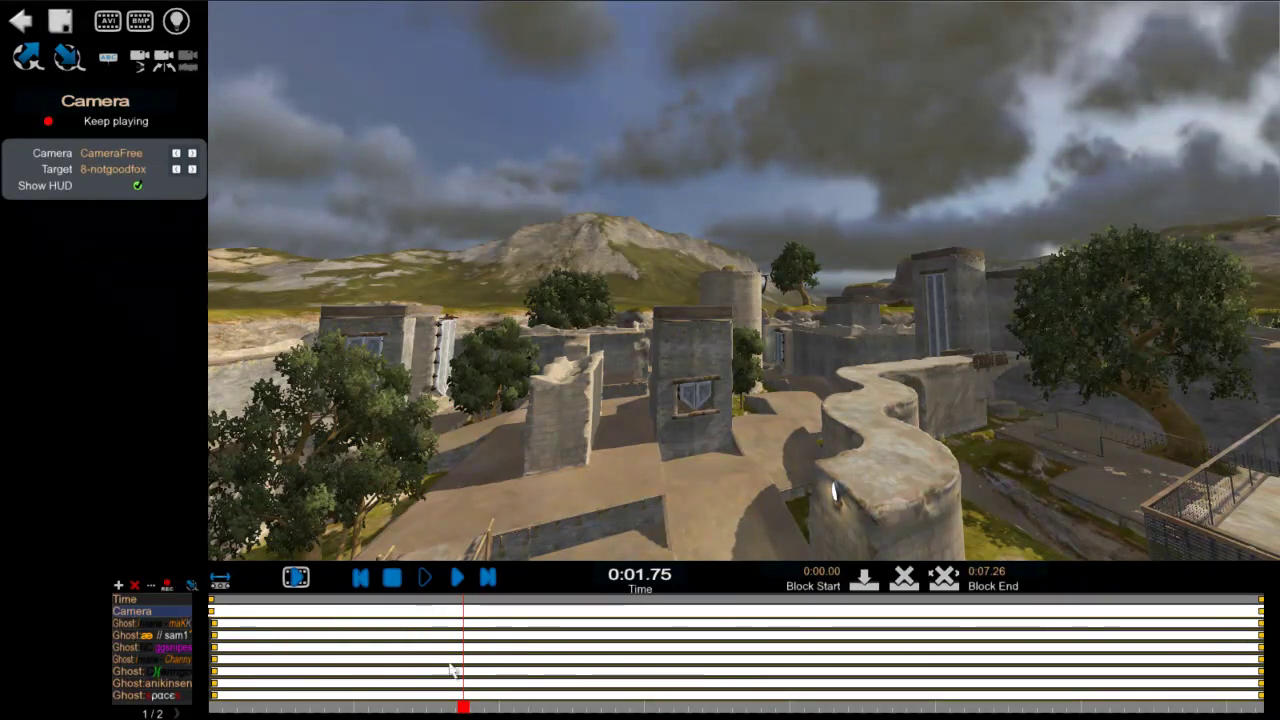
# - Return the playhead to 0:00.00 and remove the existing block from the Camera track
pyautogui.moveTo(471, 708); pyautogui.dragTo(192, 707)
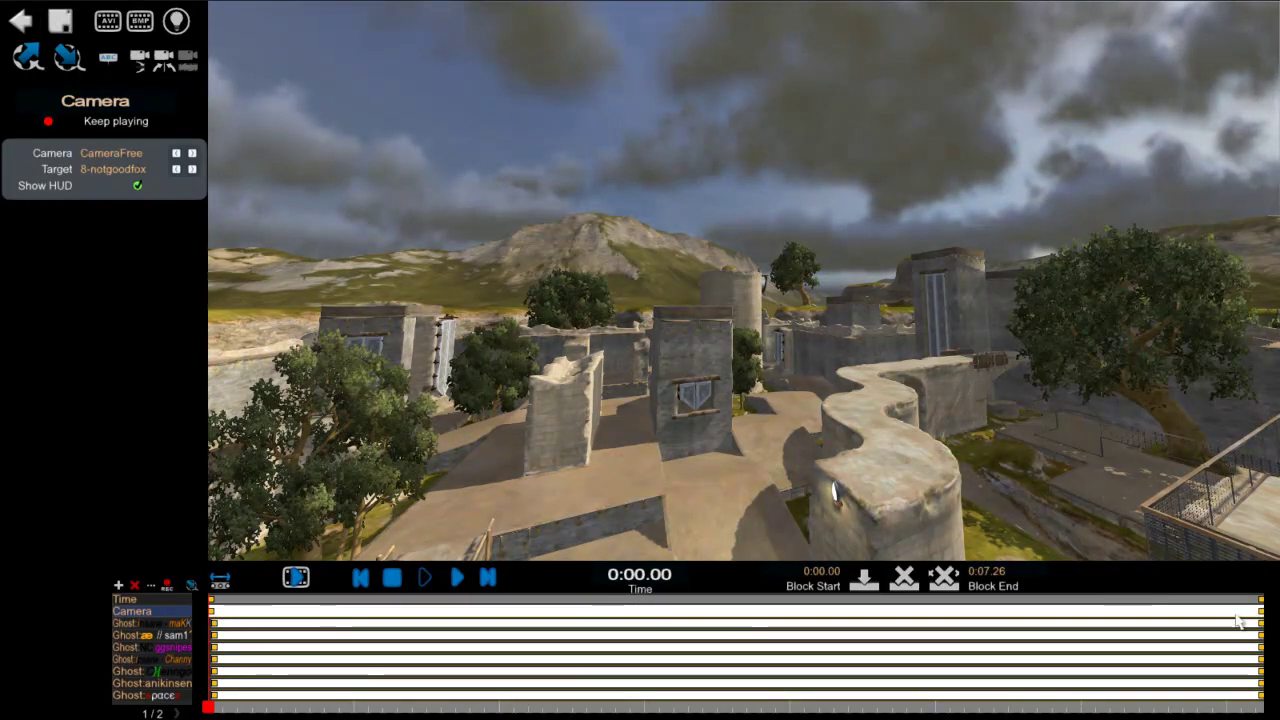
pyautogui.click(904, 580)
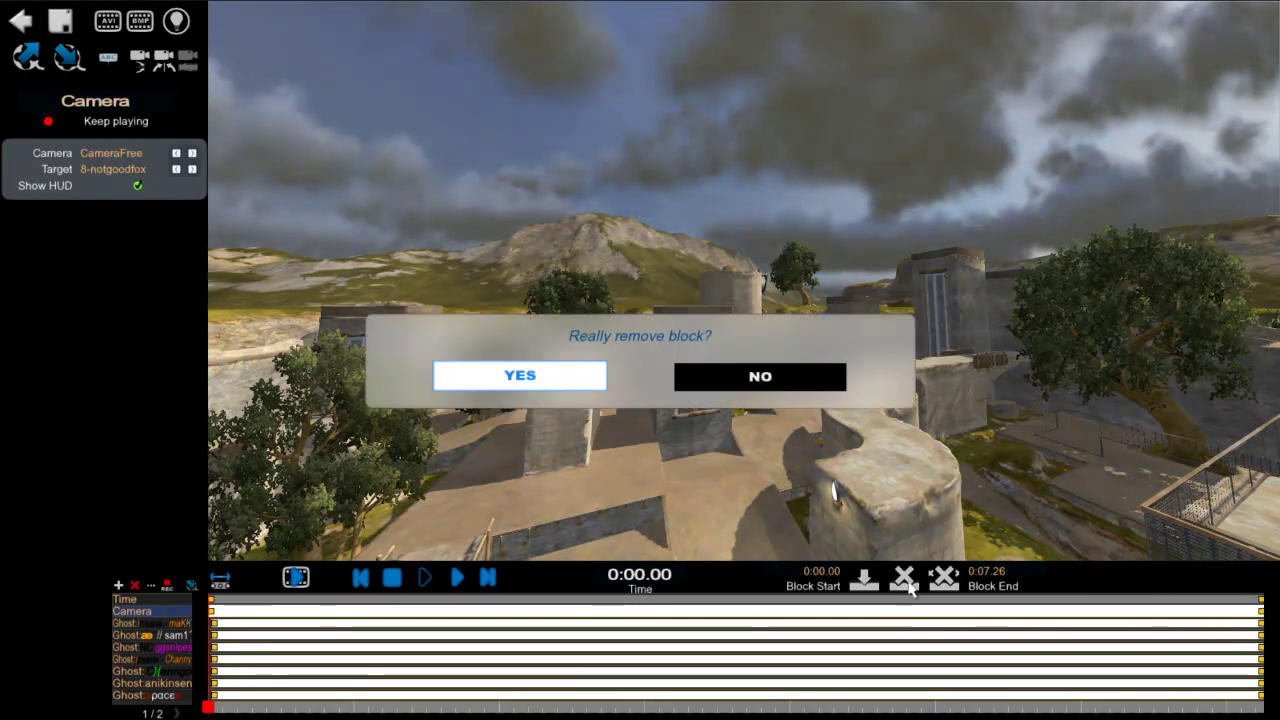
pyautogui.click(520, 380)
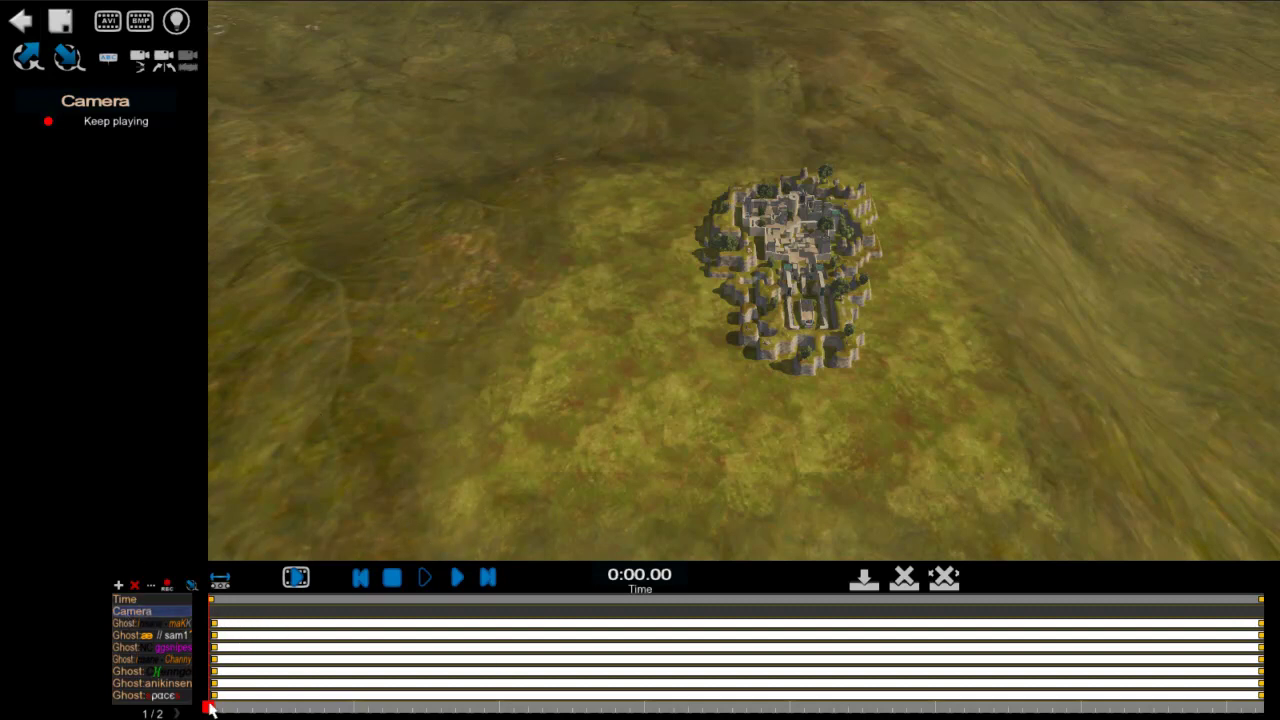
# - Insert a Camera Custom block on the Camera track at 0:02.11
pyautogui.moveTo(210, 708); pyautogui.dragTo(516, 707)
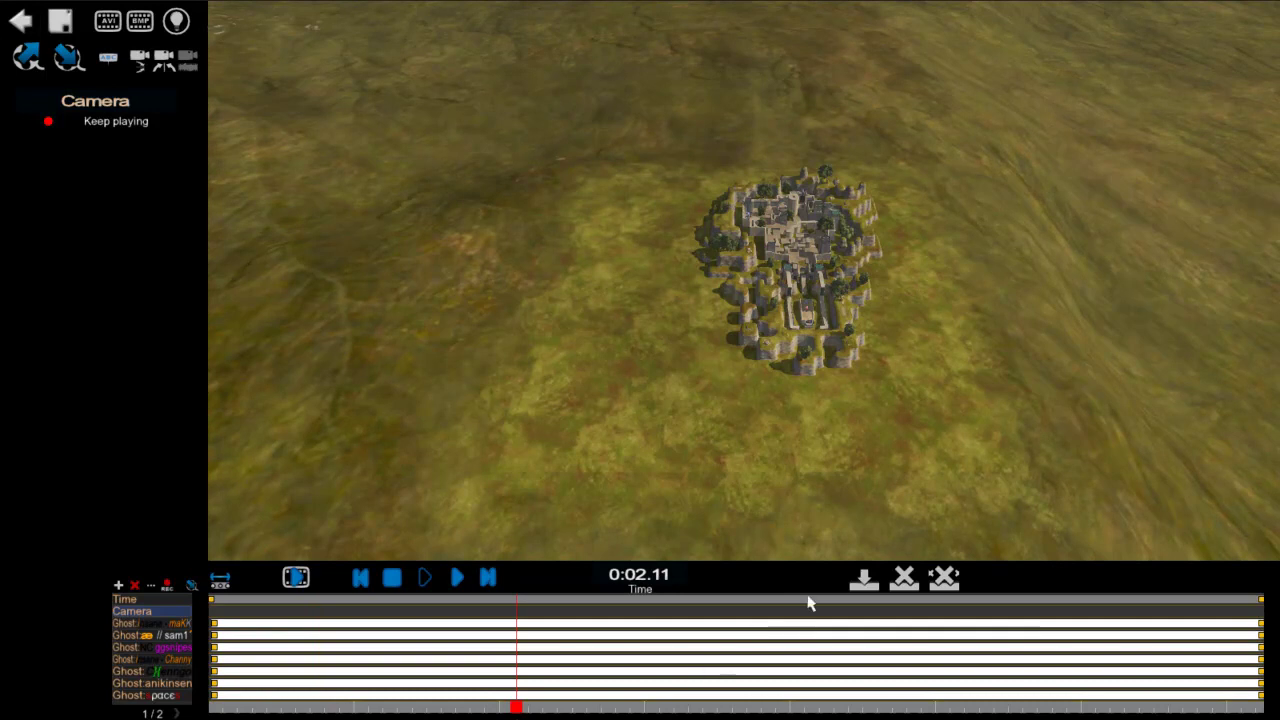
pyautogui.click(826, 624)
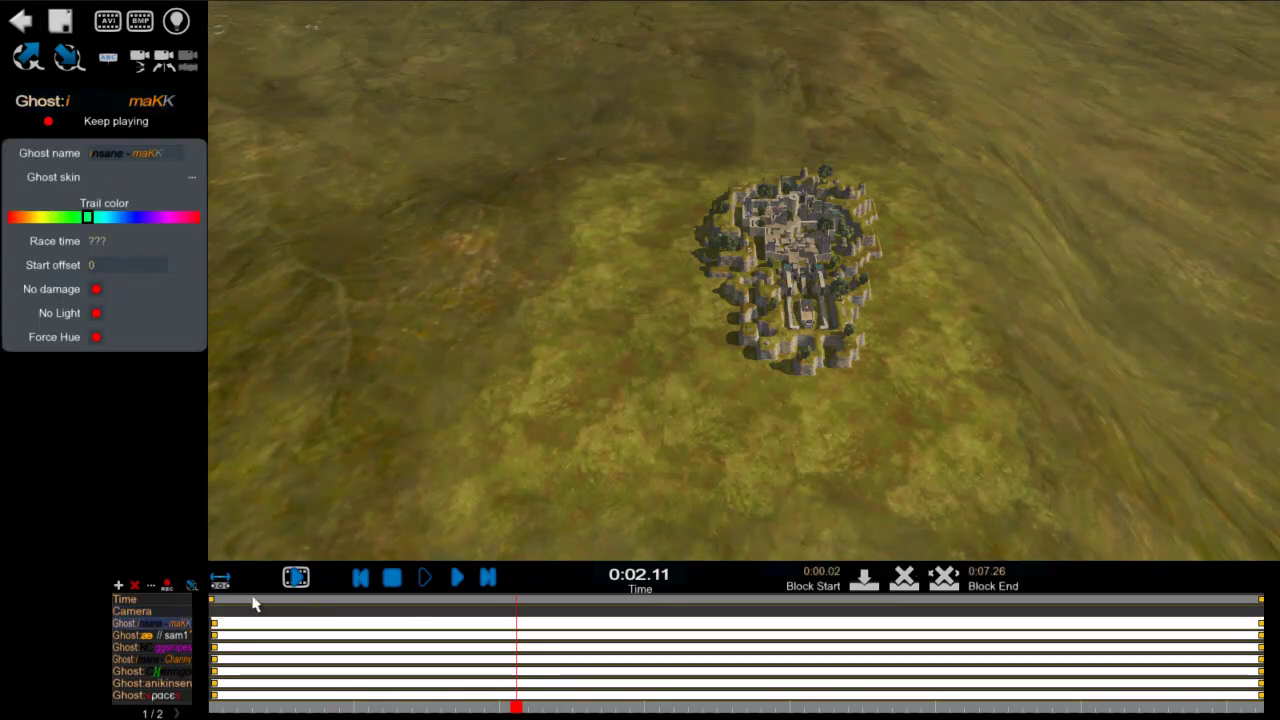
pyautogui.click(145, 611)
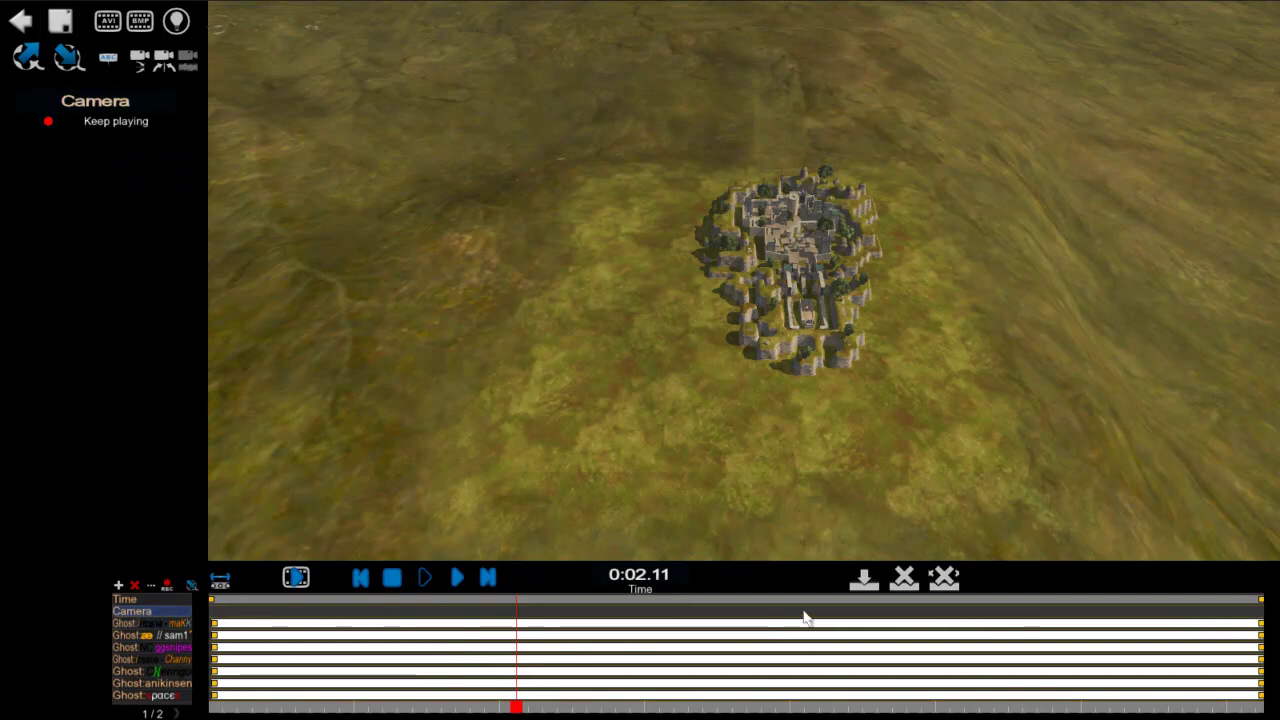
pyautogui.click(876, 590)
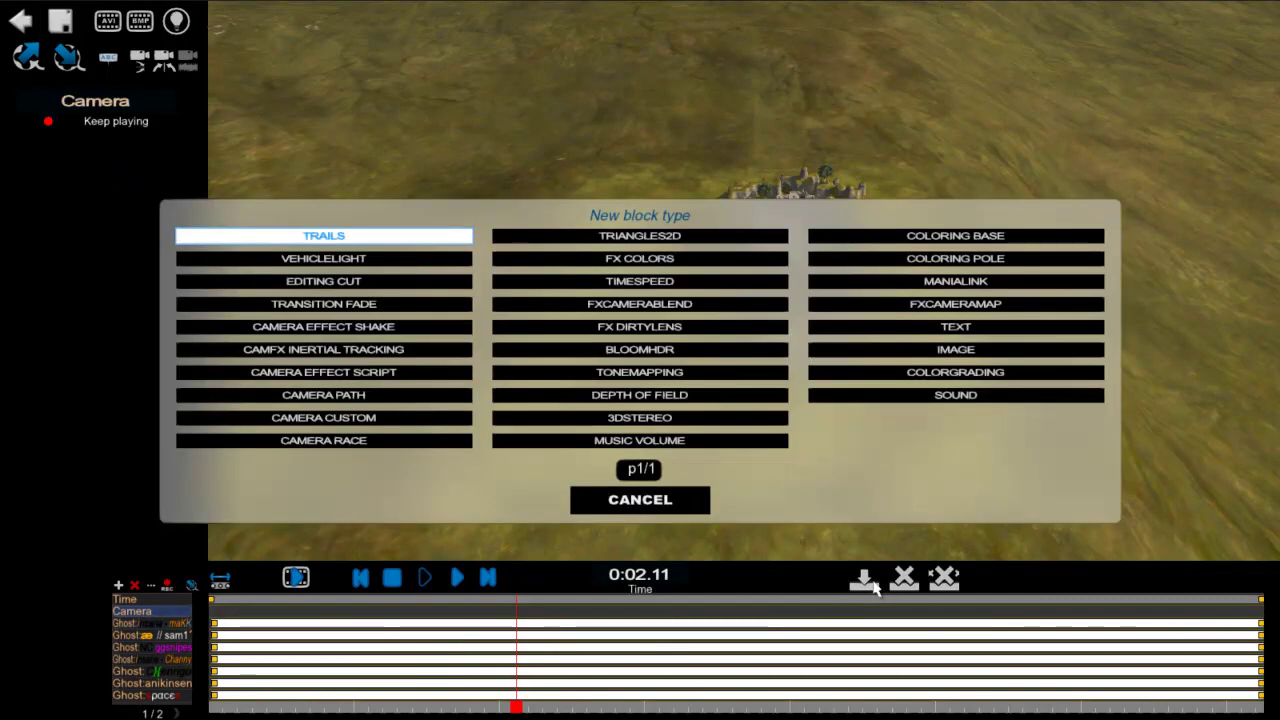
pyautogui.click(336, 420)
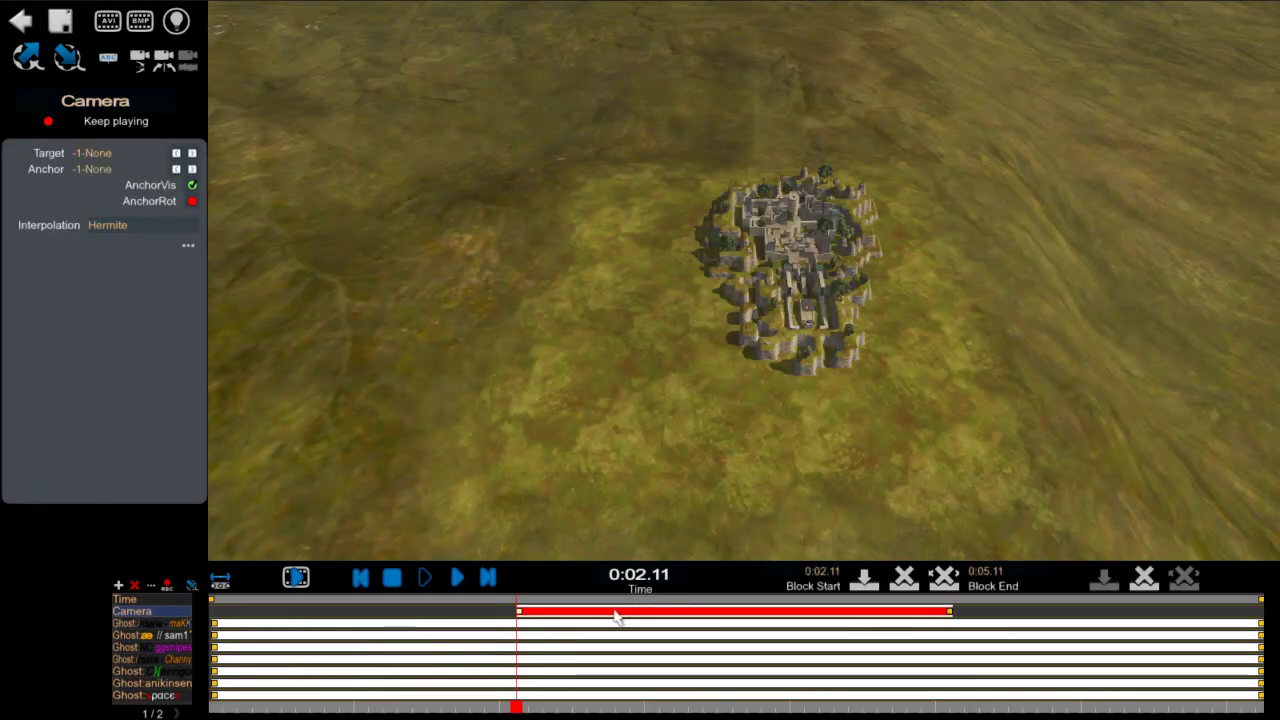
# - Stretch the Camera Custom block so it spans from 0:00.00 to 0:07.26
pyautogui.moveTo(614, 614); pyautogui.dragTo(287, 617)
pyautogui.moveTo(643, 611); pyautogui.dragTo(1256, 615)
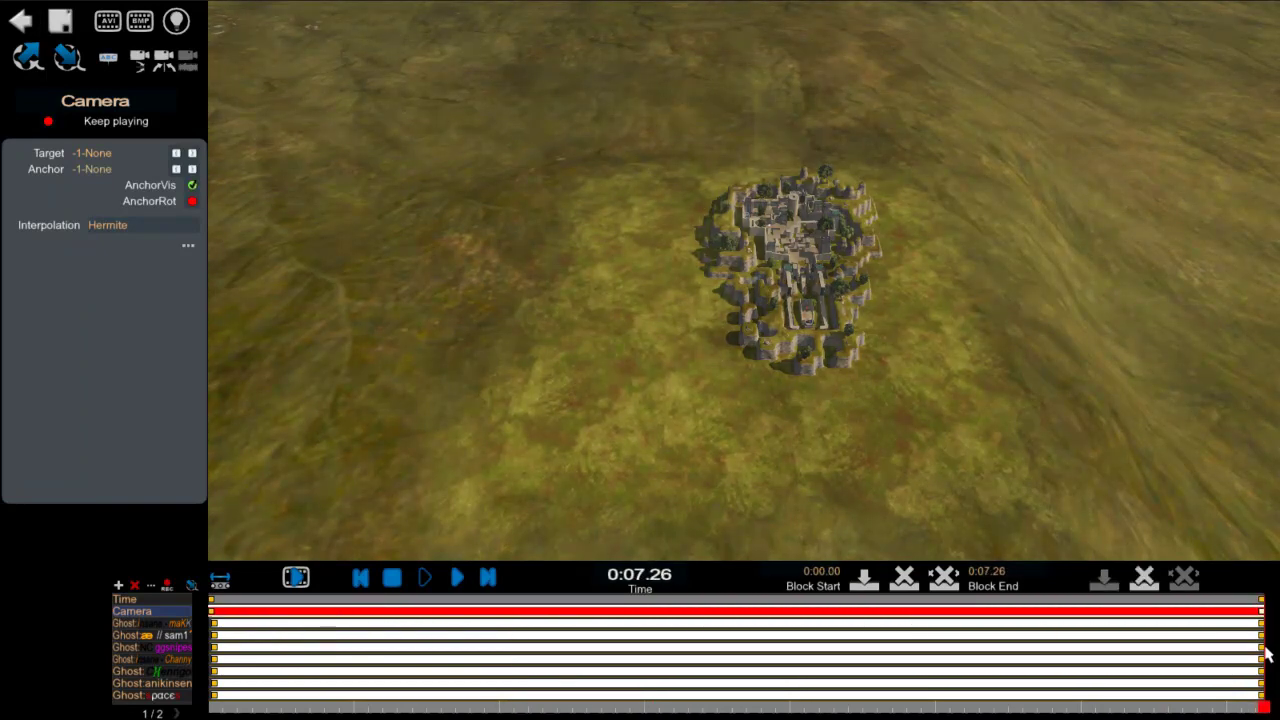
pyautogui.moveTo(1266, 710)
pyautogui.mouseDown()
pyautogui.moveTo(212, 709)
pyautogui.moveTo(1263, 709)
pyautogui.moveTo(212, 709)
pyautogui.moveTo(1262, 709)
pyautogui.moveTo(769, 709)
pyautogui.mouseUp()
# - Select the block's start key at 0:00.00 and fly the camera down into the walled courtyard, between the trees and the metal base
pyautogui.moveTo(300, 697); pyautogui.dragTo(206, 614)
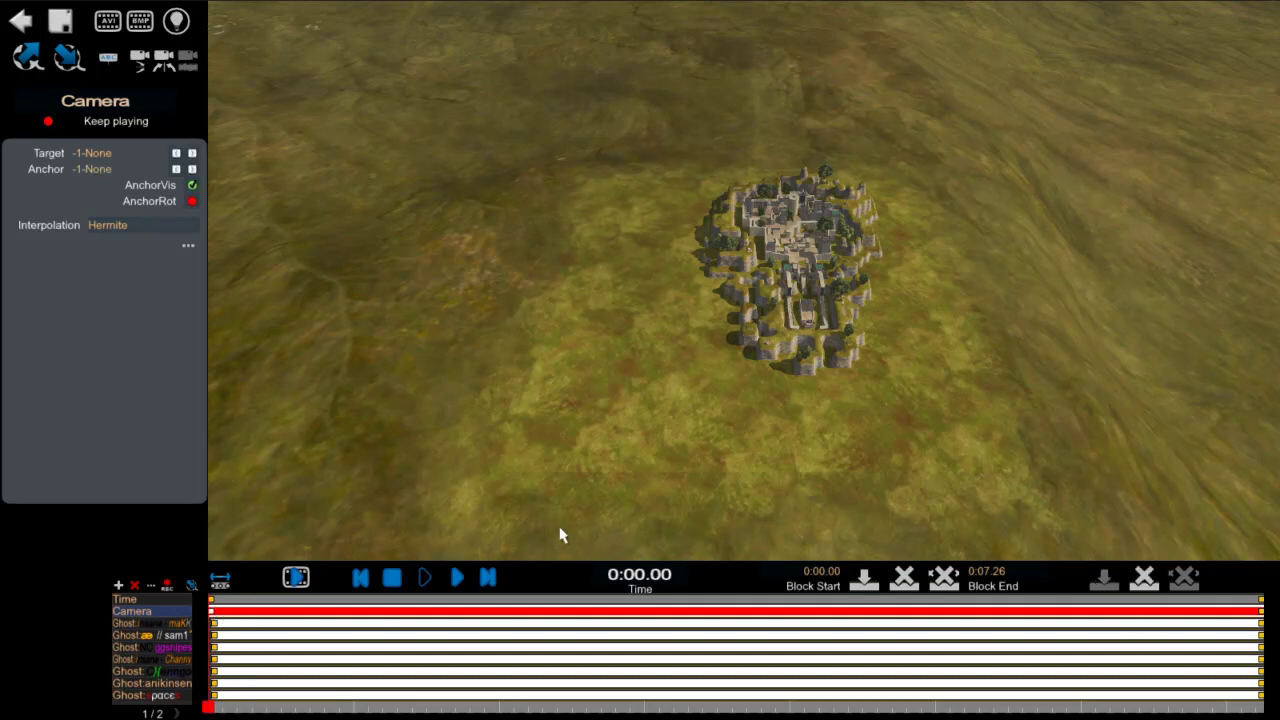
pyautogui.scroll(4, 782, 196)
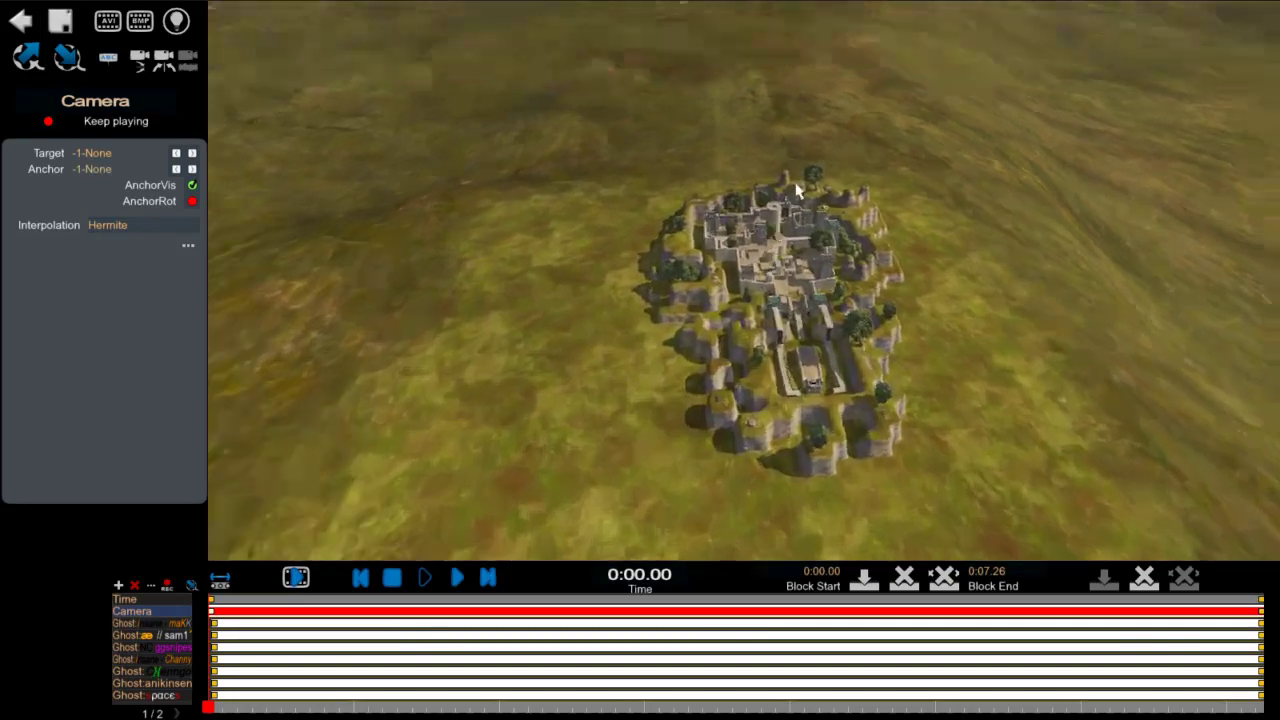
pyautogui.scroll(6, 797, 190)
pyautogui.moveTo(900, 157); pyautogui.dragTo(992, 71, button='right')
pyautogui.scroll(5, 1060, 71)
pyautogui.moveTo(1105, 71); pyautogui.dragTo(1250, 152, button='right')
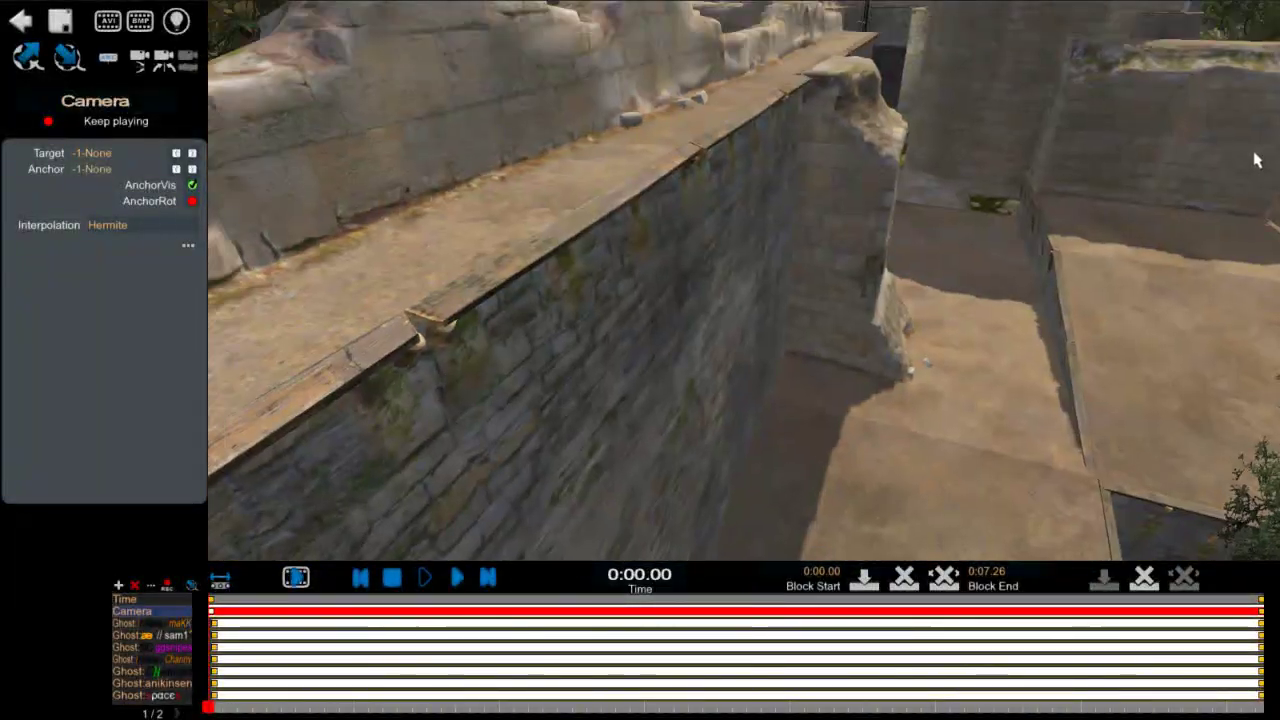
pyautogui.moveTo(1050, 186); pyautogui.dragTo(1100, 212, button='right')
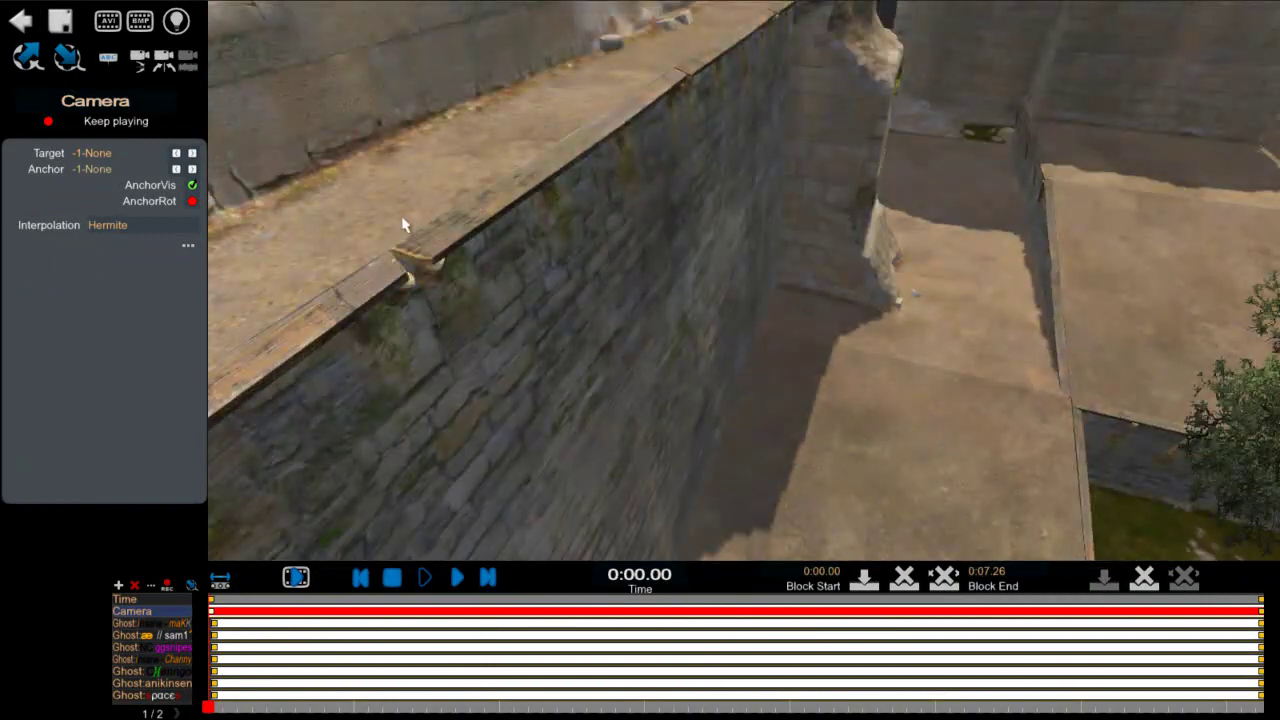
pyautogui.moveTo(402, 217); pyautogui.dragTo(845, 135, button='right')
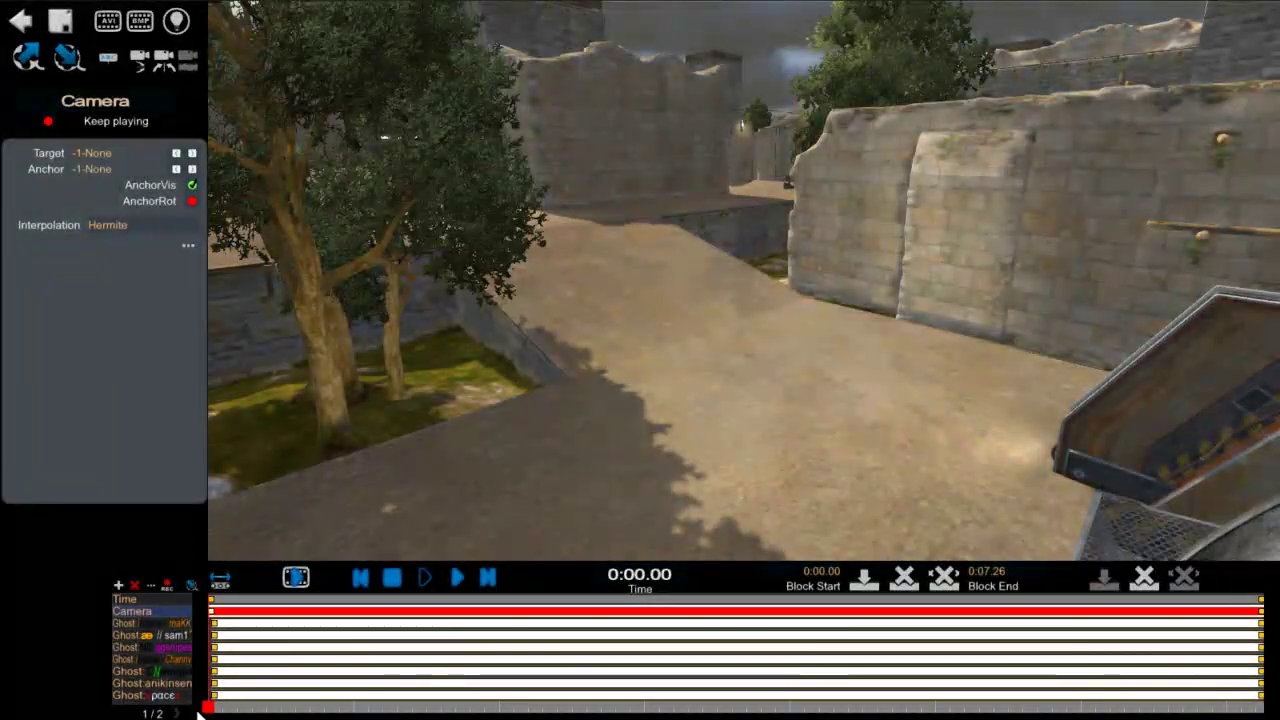
# - Scrub between the start and end keys to preview the camera move, stopping at 0:05.85
pyautogui.moveTo(208, 710); pyautogui.dragTo(1265, 690)
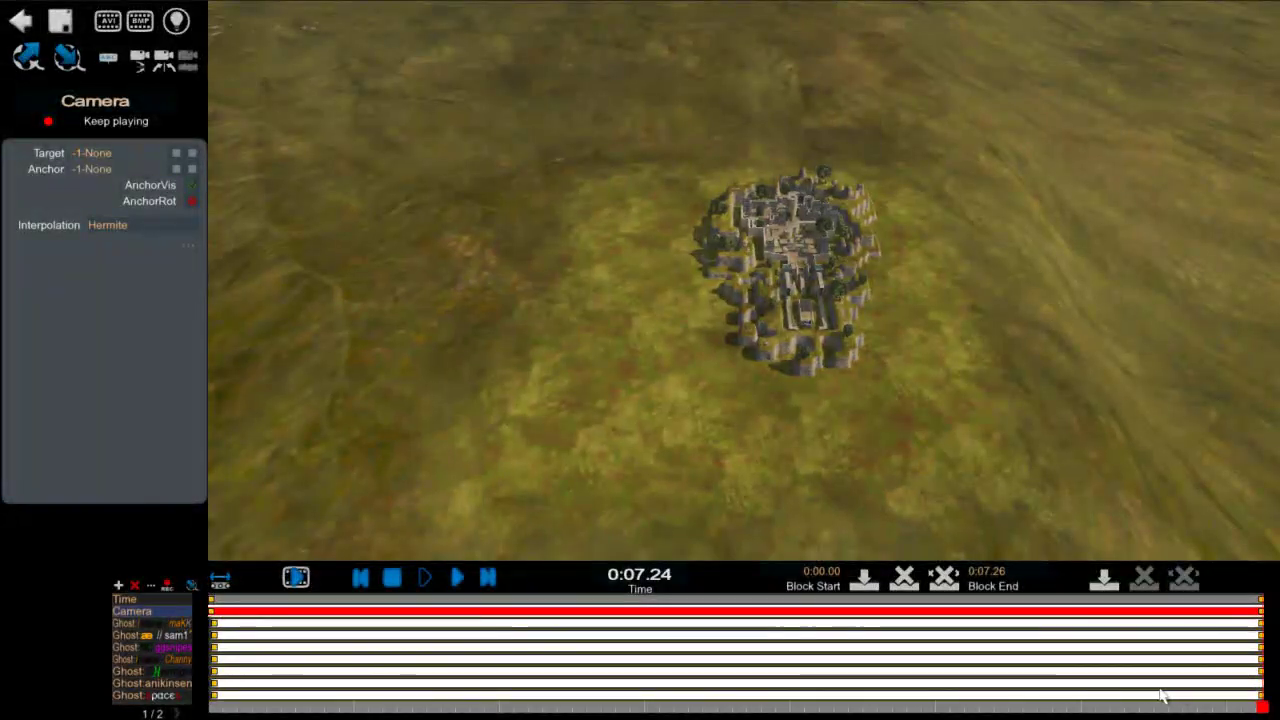
pyautogui.moveTo(1160, 695); pyautogui.dragTo(1257, 700)
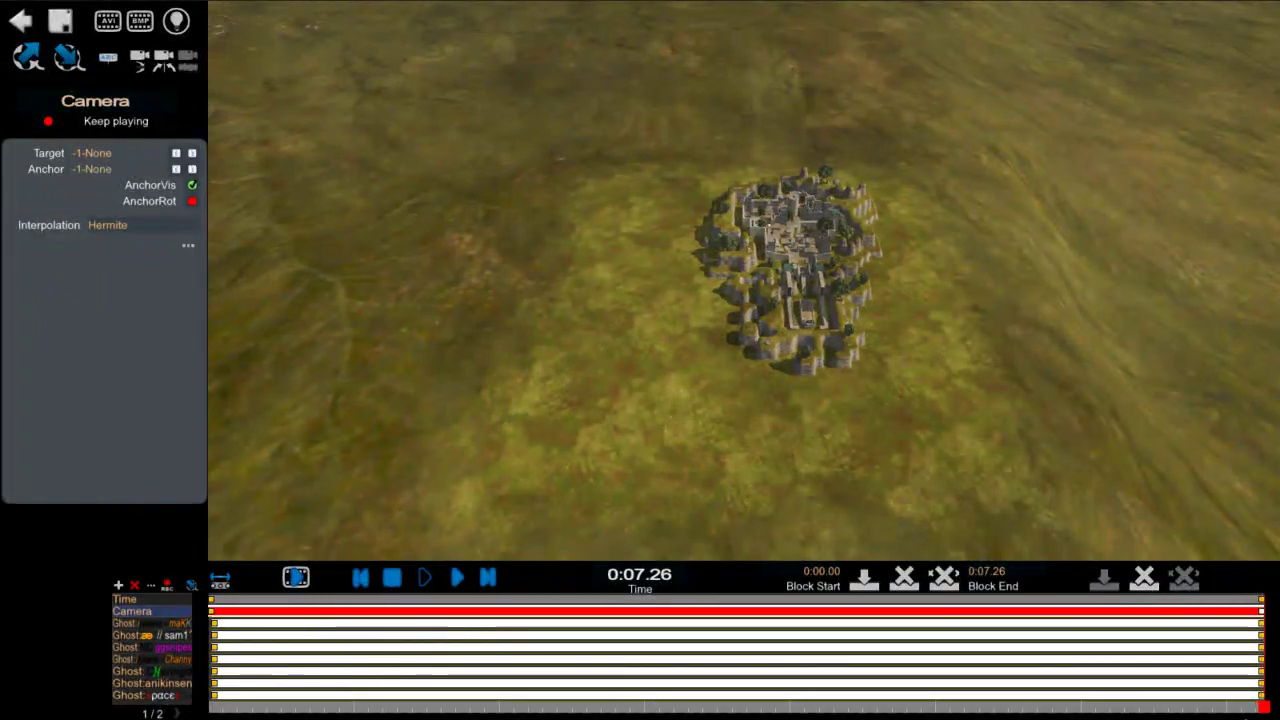
pyautogui.moveTo(1248, 712); pyautogui.dragTo(1060, 706)
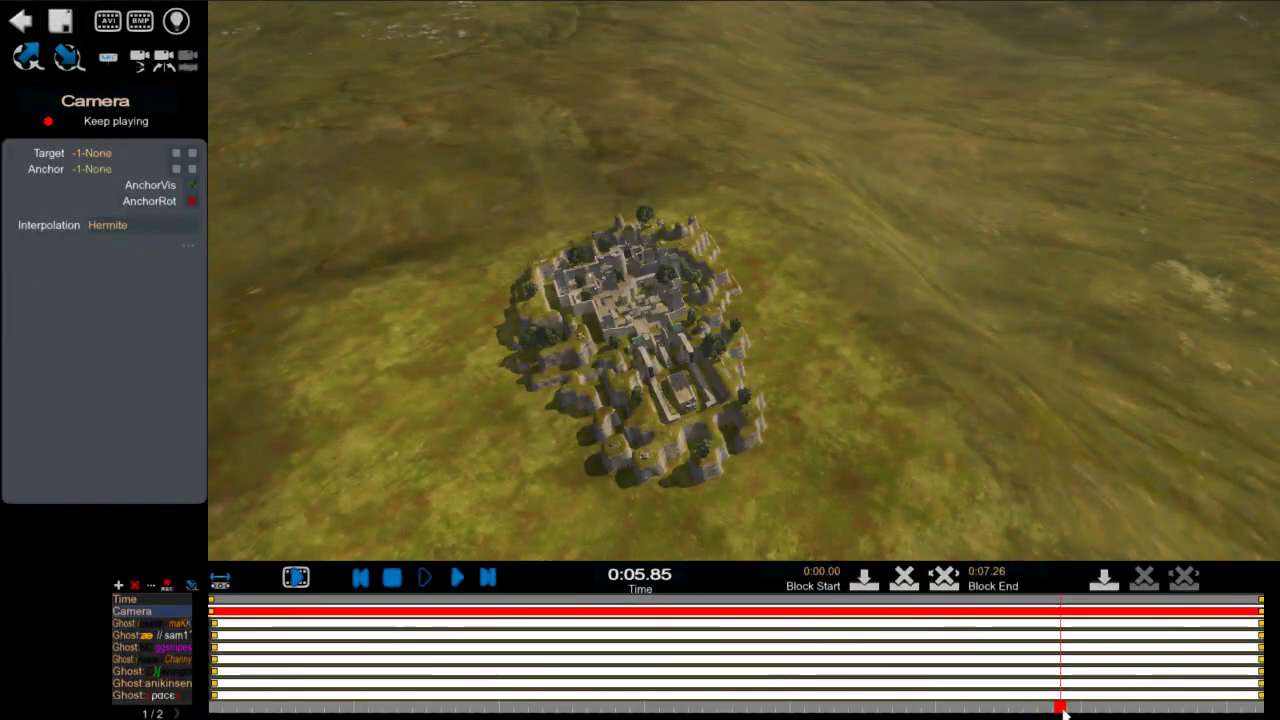
# - Insert a camera key at 0:01.00 and frame the red-trimmed base with the shield from above
pyautogui.moveTo(1063, 712); pyautogui.dragTo(355, 700)
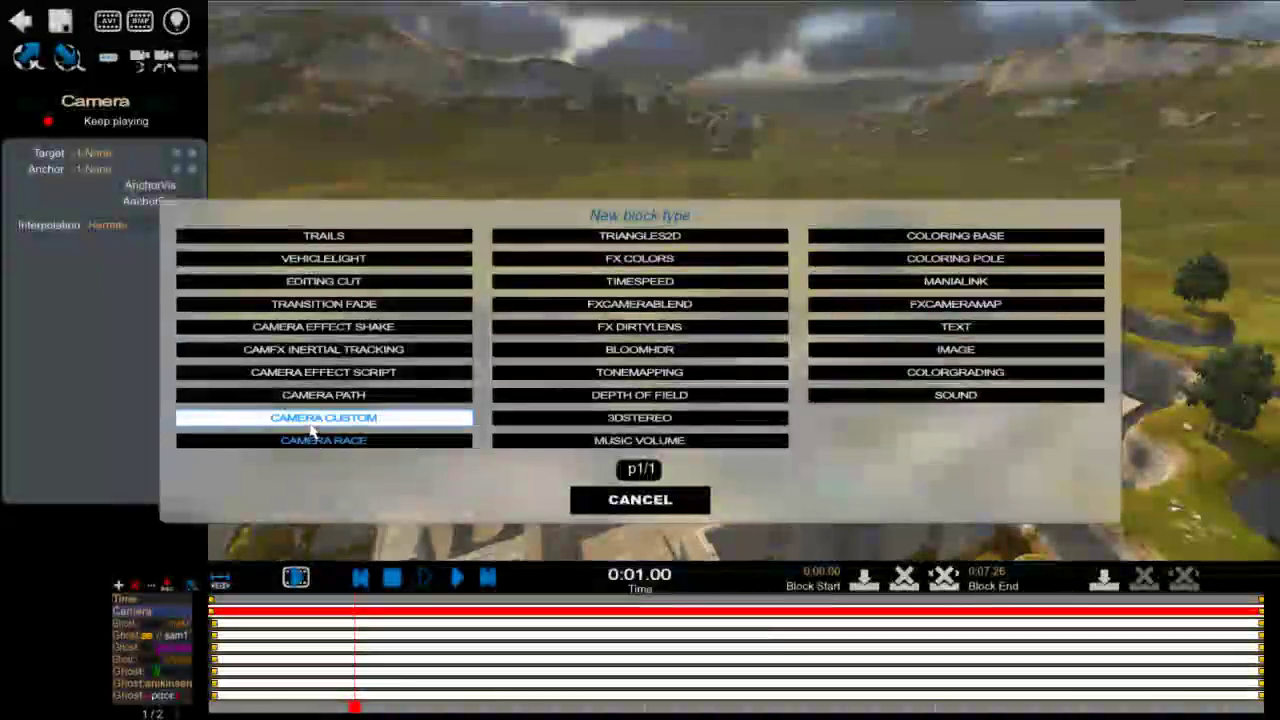
pyautogui.click(321, 418)
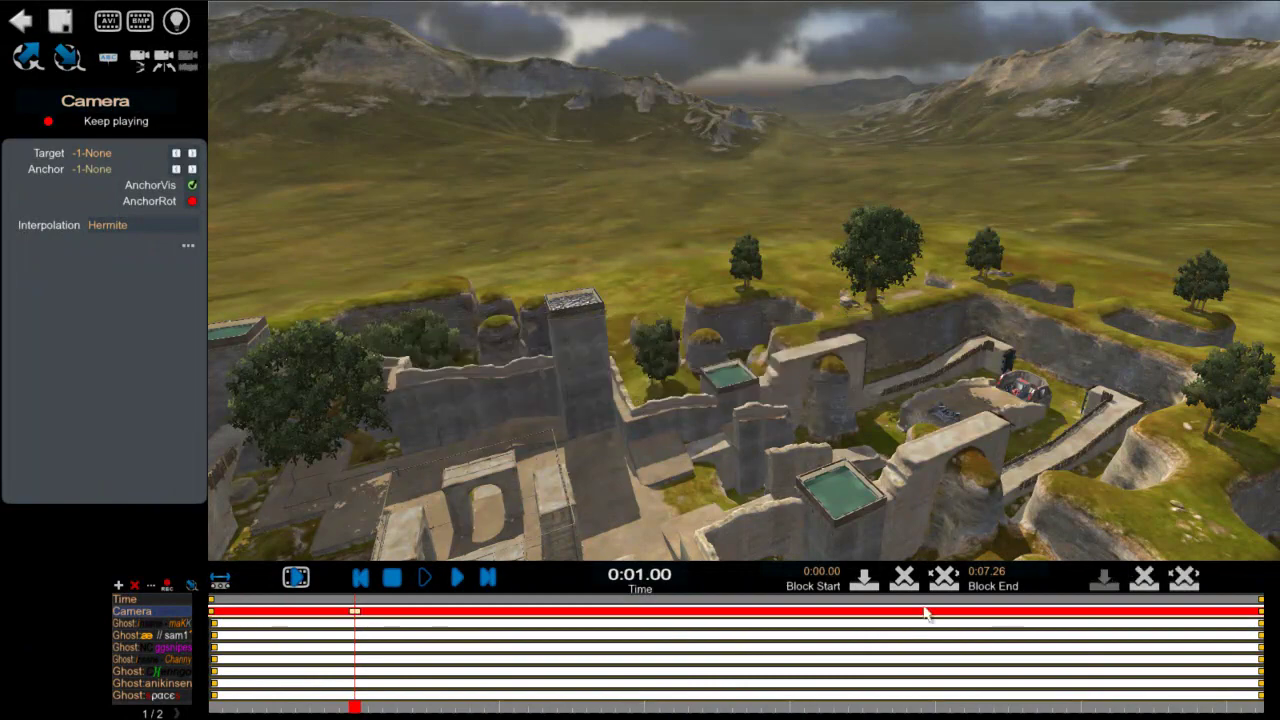
pyautogui.moveTo(525, 372); pyautogui.dragTo(904, 204, button='right')
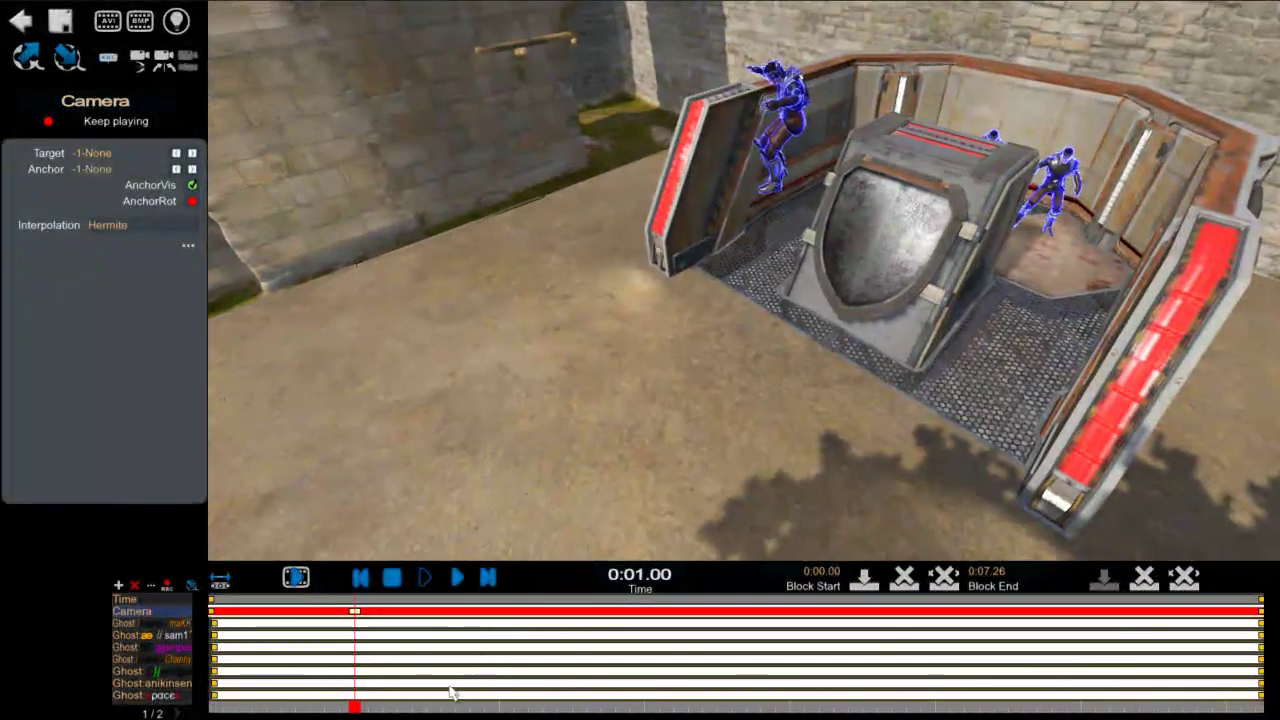
# - Scrub through the timeline to preview the camera path across the three keys, stopping at 0:02.70
pyautogui.moveTo(352, 710); pyautogui.dragTo(214, 706)
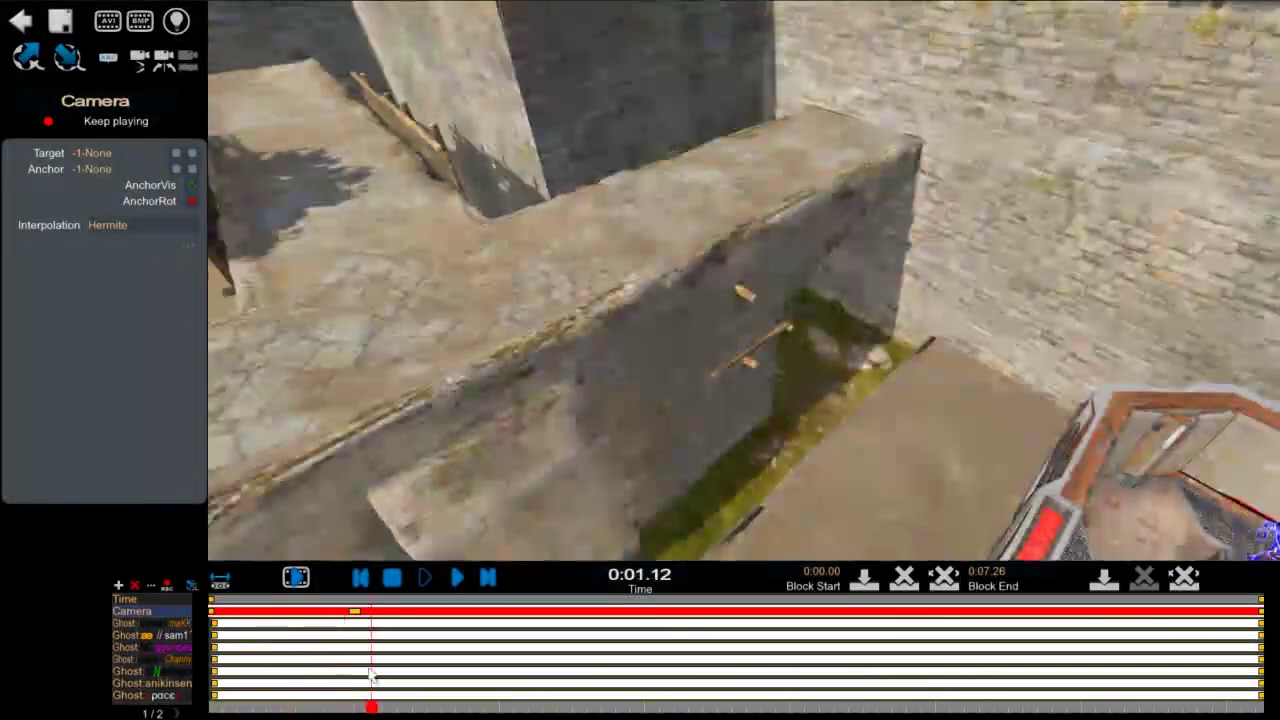
pyautogui.click(925, 706)
pyautogui.moveTo(938, 662); pyautogui.dragTo(600, 625)
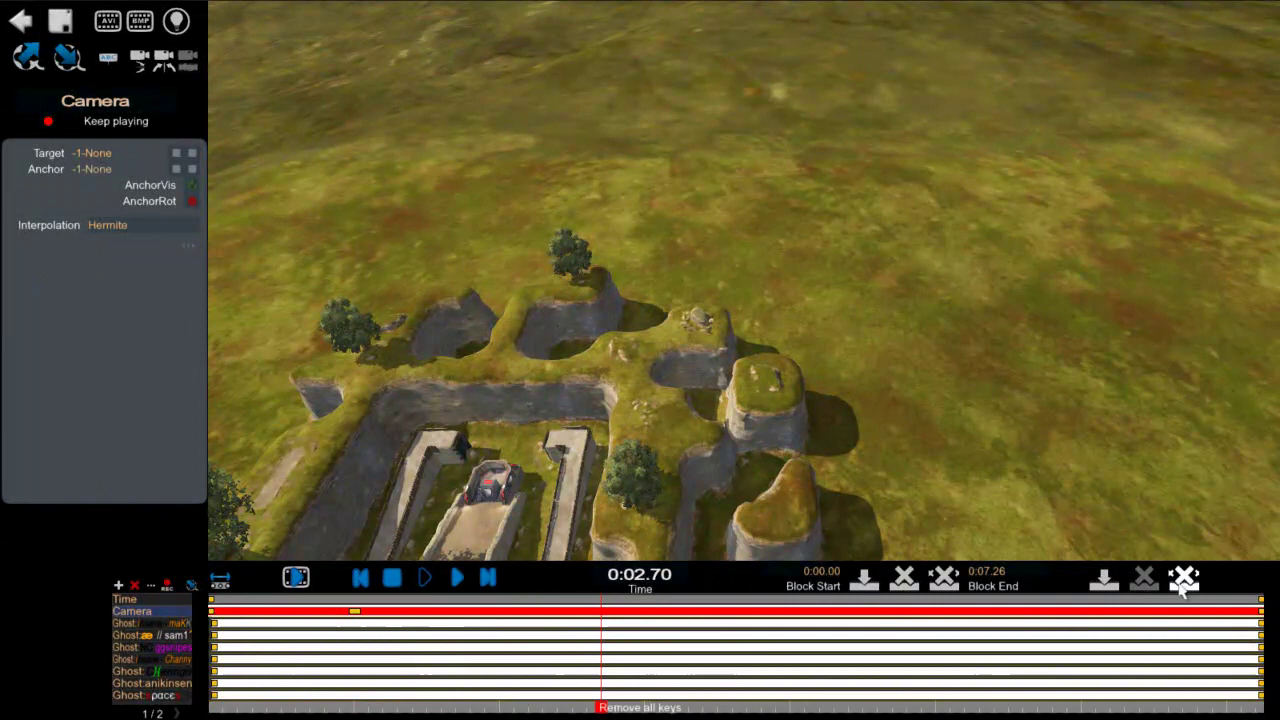
# - Remove the end key at 0:07.26 and move the 0:01.00 key there in its place
pyautogui.click(1261, 611)
pyautogui.click(1143, 582)
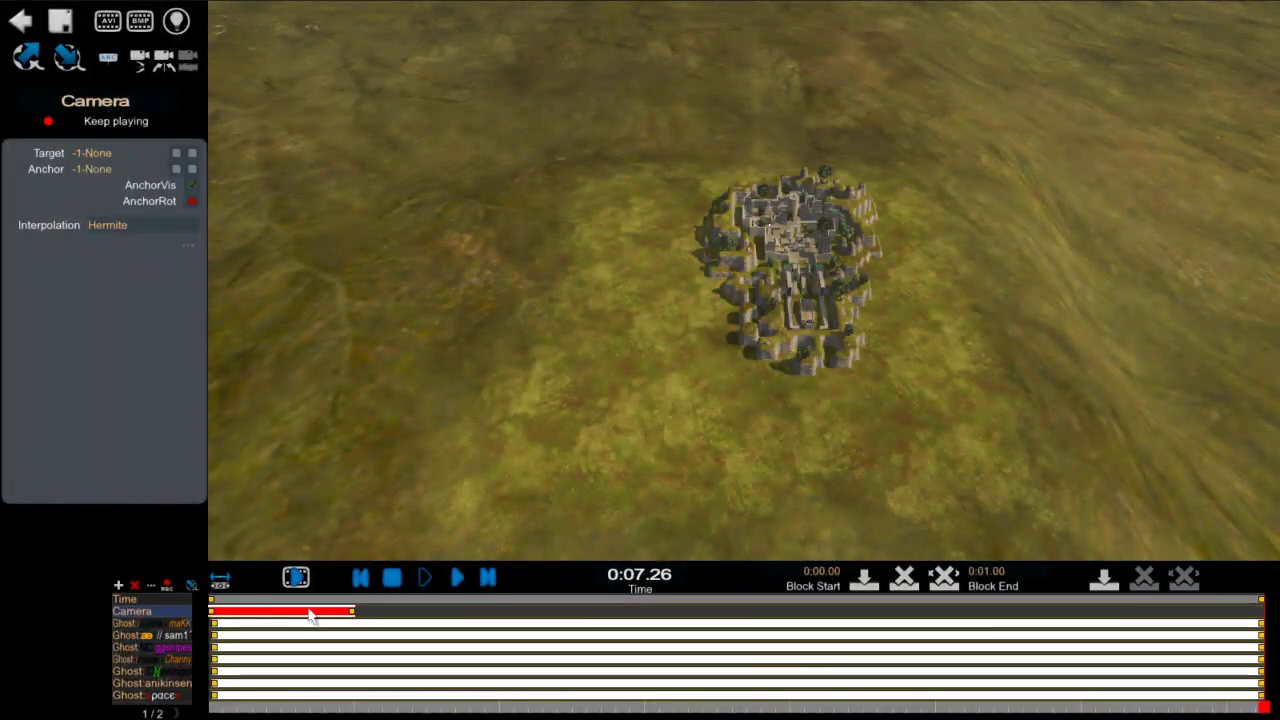
pyautogui.moveTo(353, 611); pyautogui.dragTo(441, 611)
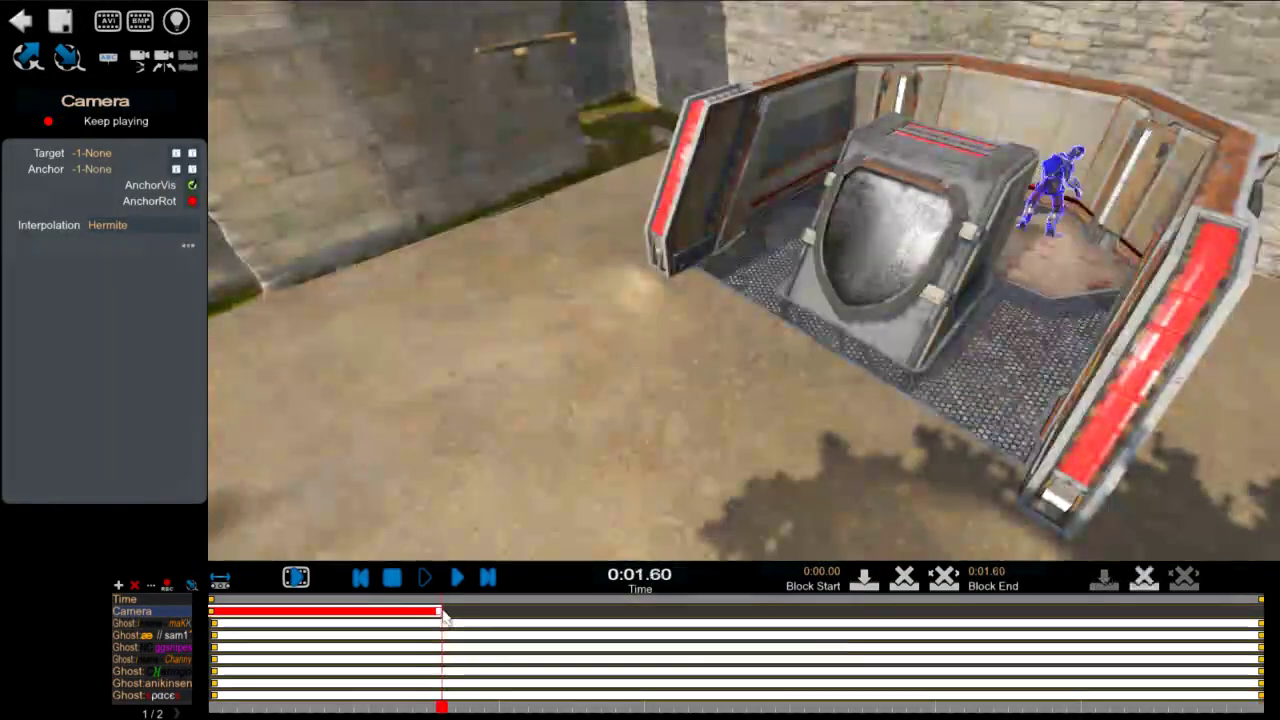
pyautogui.moveTo(773, 612); pyautogui.dragTo(1274, 620)
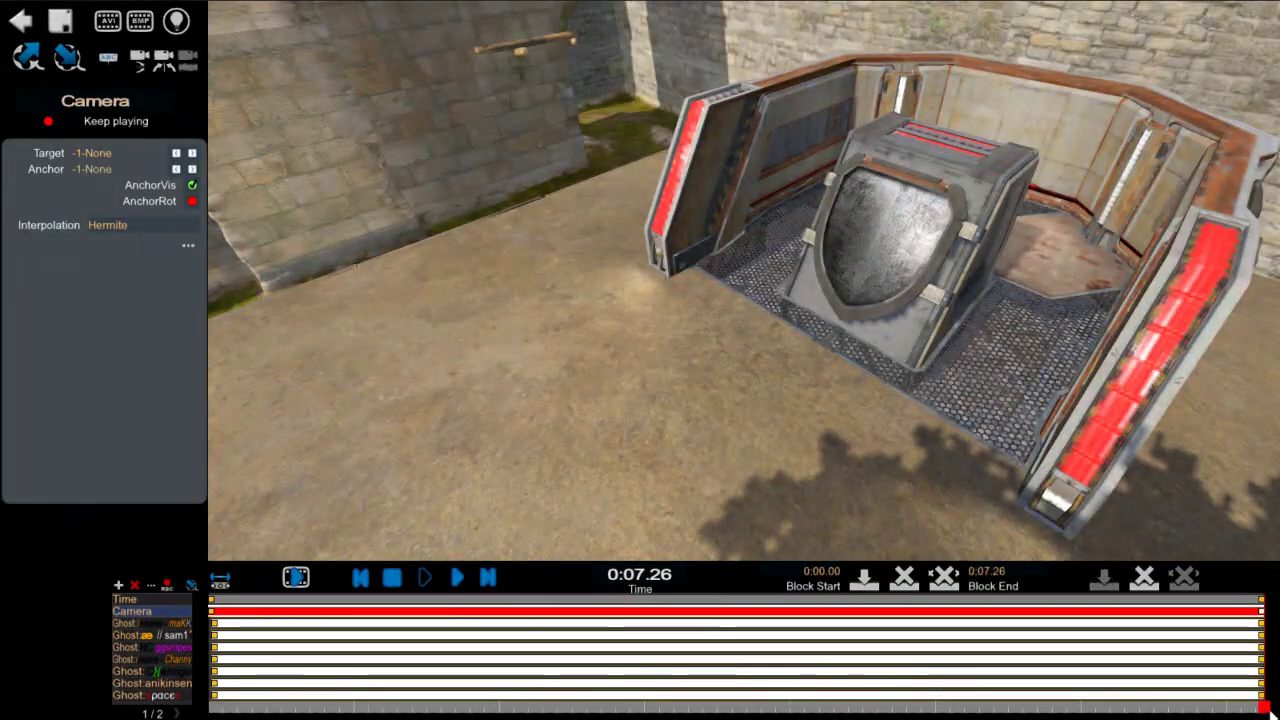
# - Insert a camera key at 0:01.50 and move the camera close behind the blue player
pyautogui.moveTo(1263, 708); pyautogui.dragTo(1220, 704)
pyautogui.moveTo(563, 682); pyautogui.dragTo(395, 656)
pyautogui.click(427, 652)
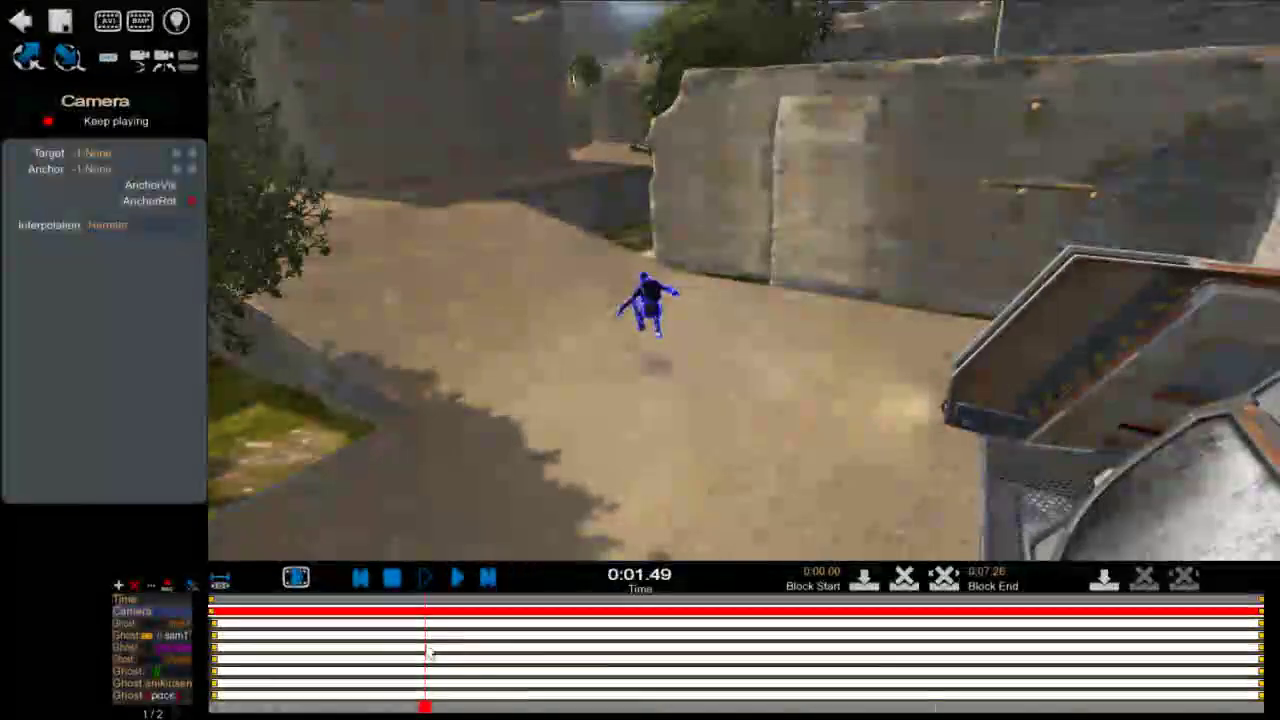
pyautogui.click(118, 585)
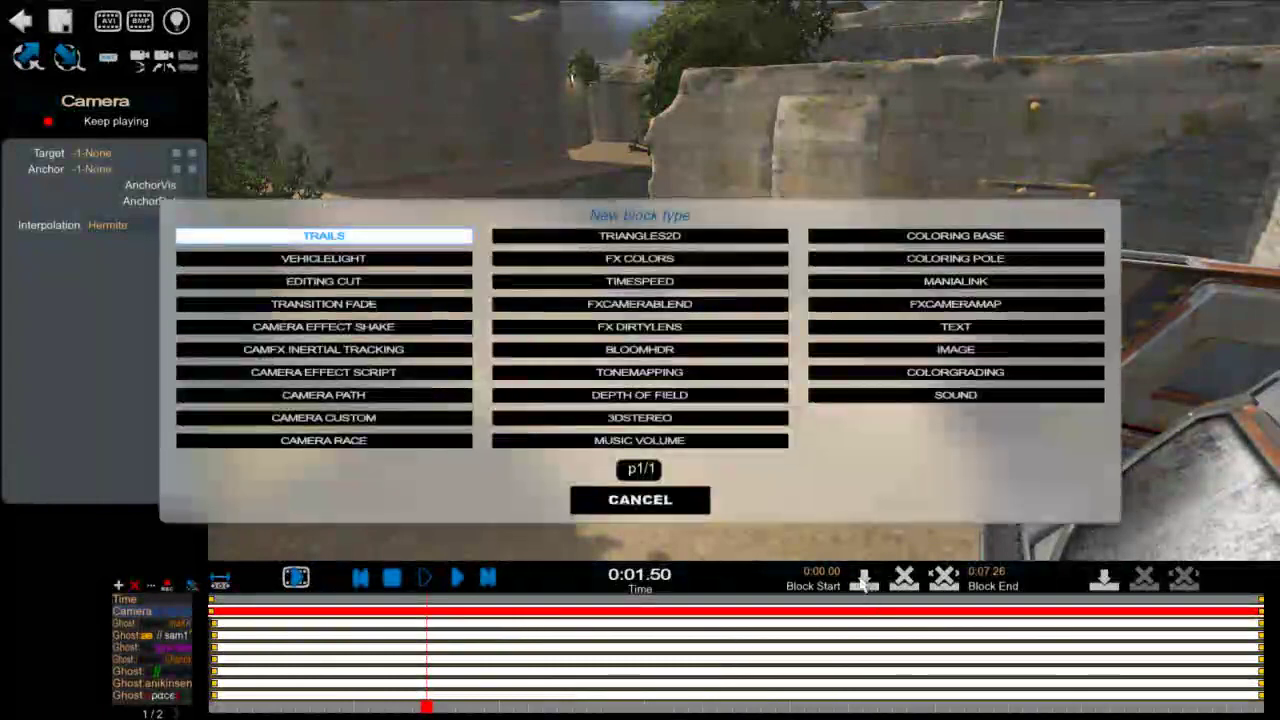
pyautogui.click(638, 498)
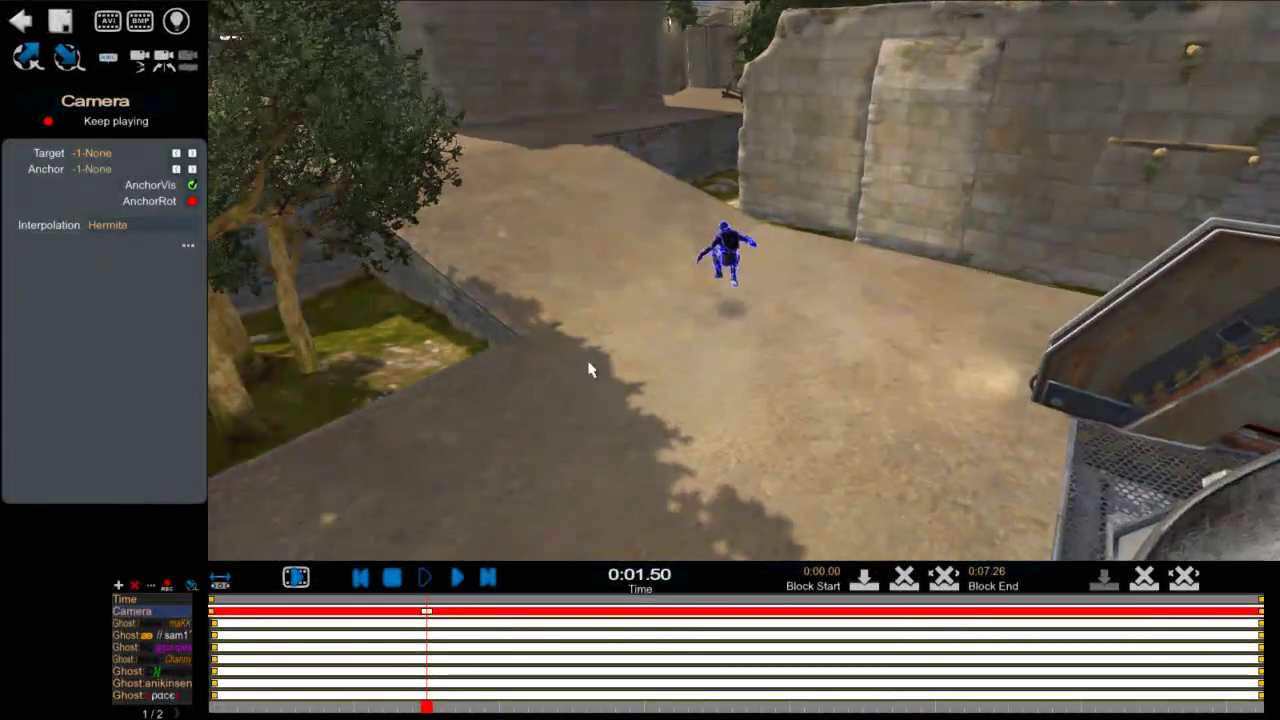
pyautogui.moveTo(588, 362); pyautogui.dragTo(663, 335)
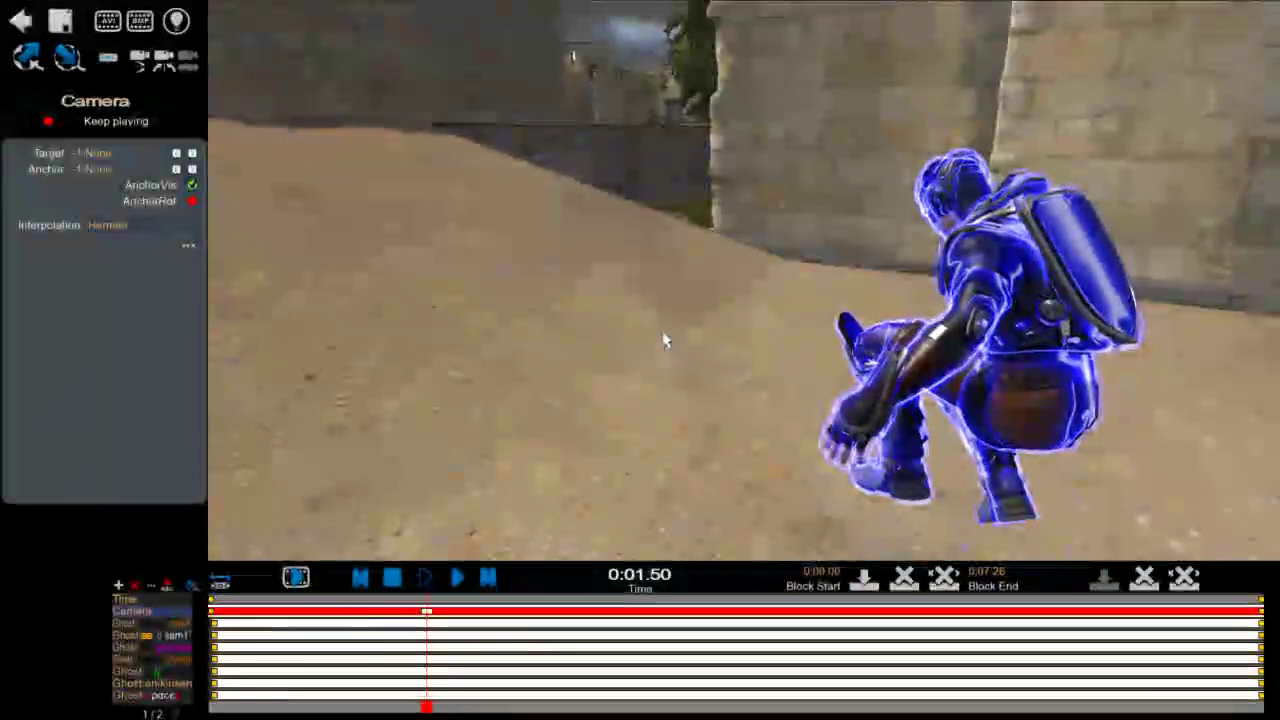
# - Insert a camera key at 0:02.92 and fly the camera up close to the blue player beside the wall
pyautogui.moveTo(427, 700); pyautogui.dragTo(633, 688)
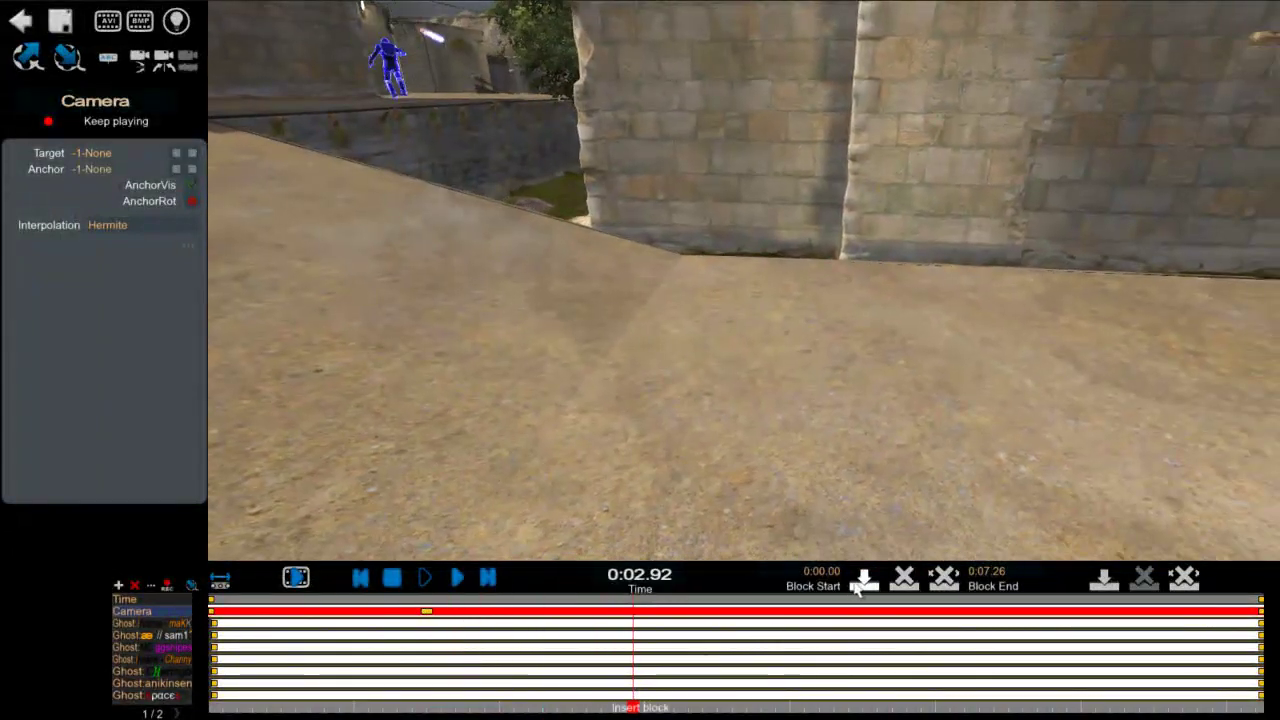
pyautogui.click(1103, 581)
pyautogui.moveTo(665, 345); pyautogui.dragTo(199, 285, button='right')
pyautogui.scroll(4, 573, 259)
pyautogui.scroll(5, 573, 259)
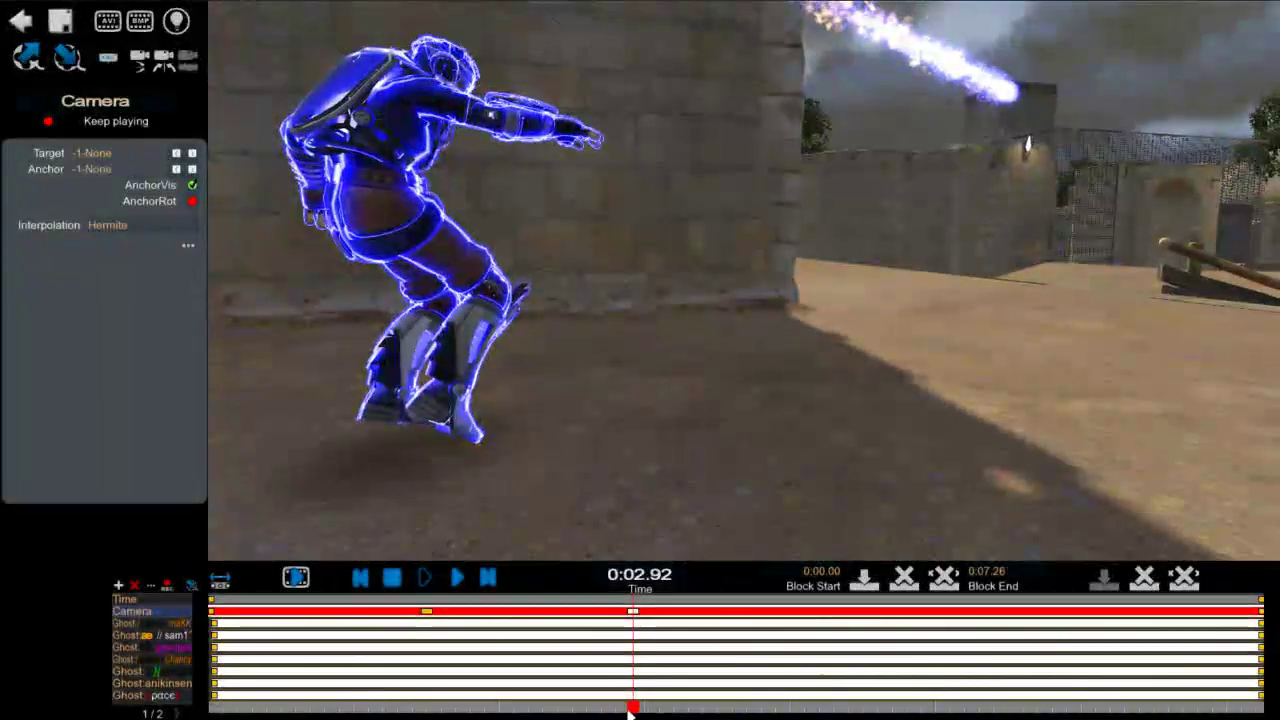
# - Insert a camera key at 0:04.79 and fly the camera past the wire fence toward the projectile trails
pyautogui.moveTo(631, 710); pyautogui.dragTo(963, 685)
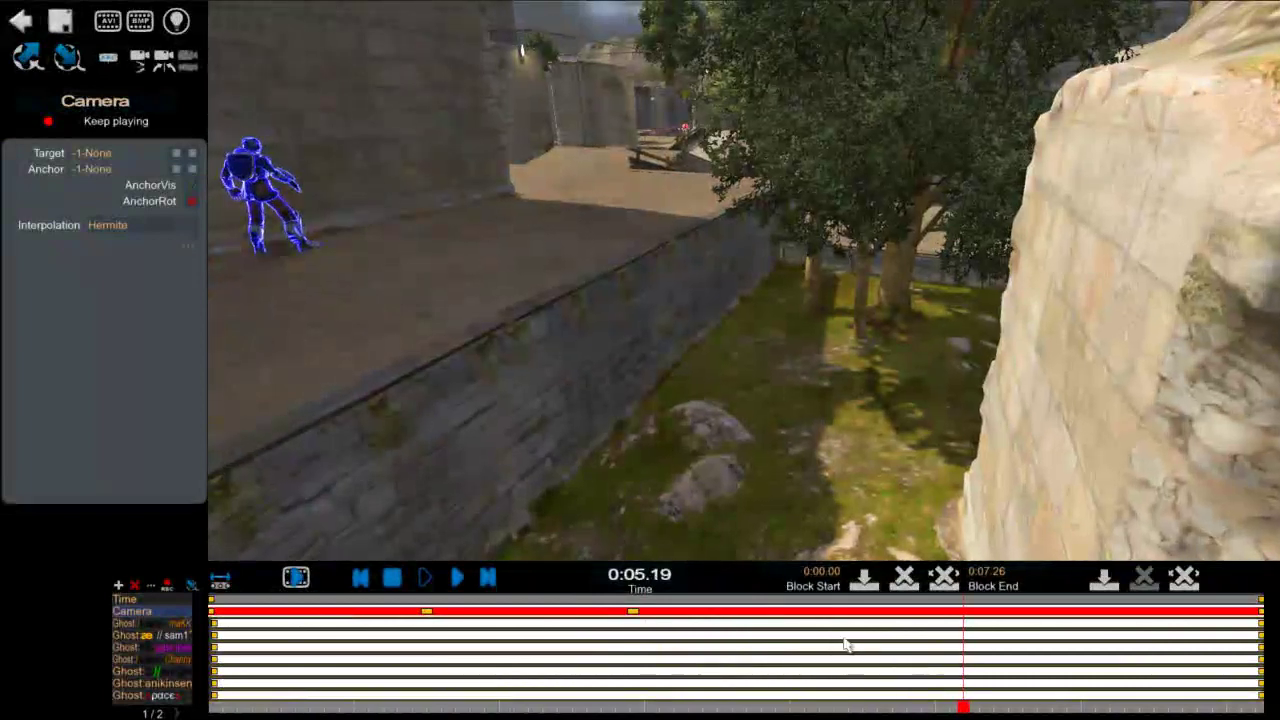
pyautogui.moveTo(845, 644); pyautogui.dragTo(910, 636)
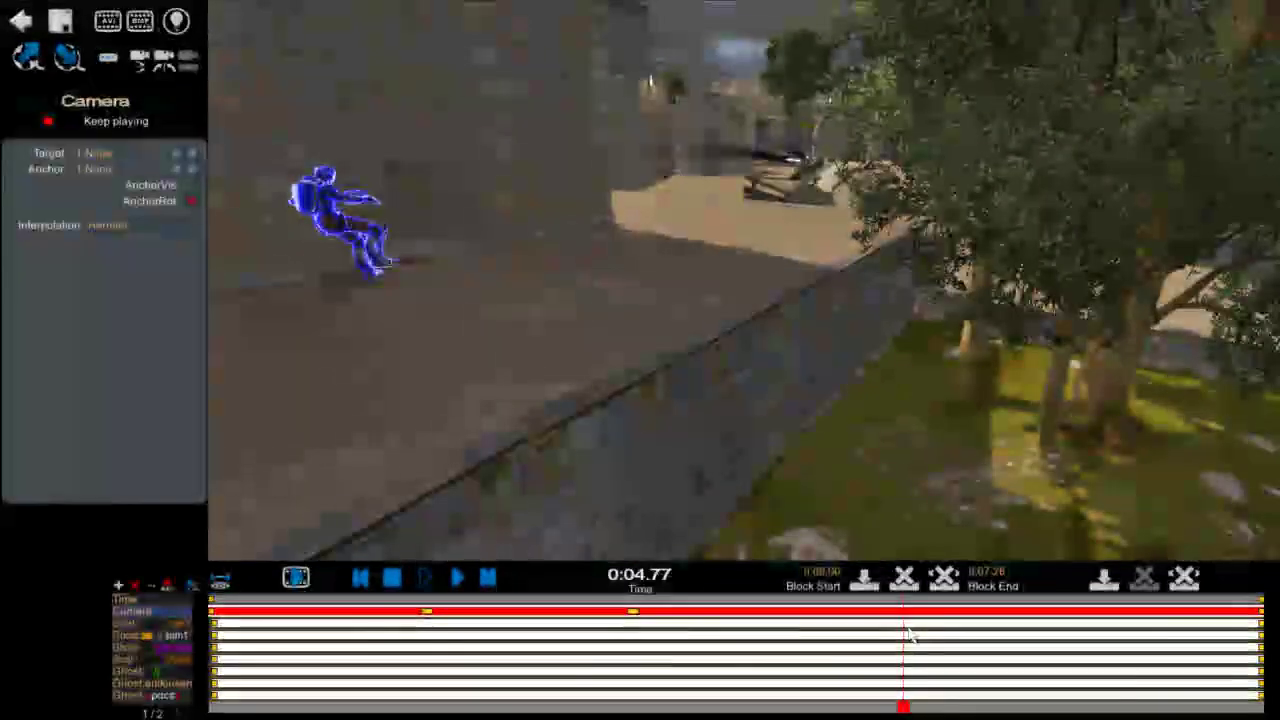
pyautogui.click(865, 585)
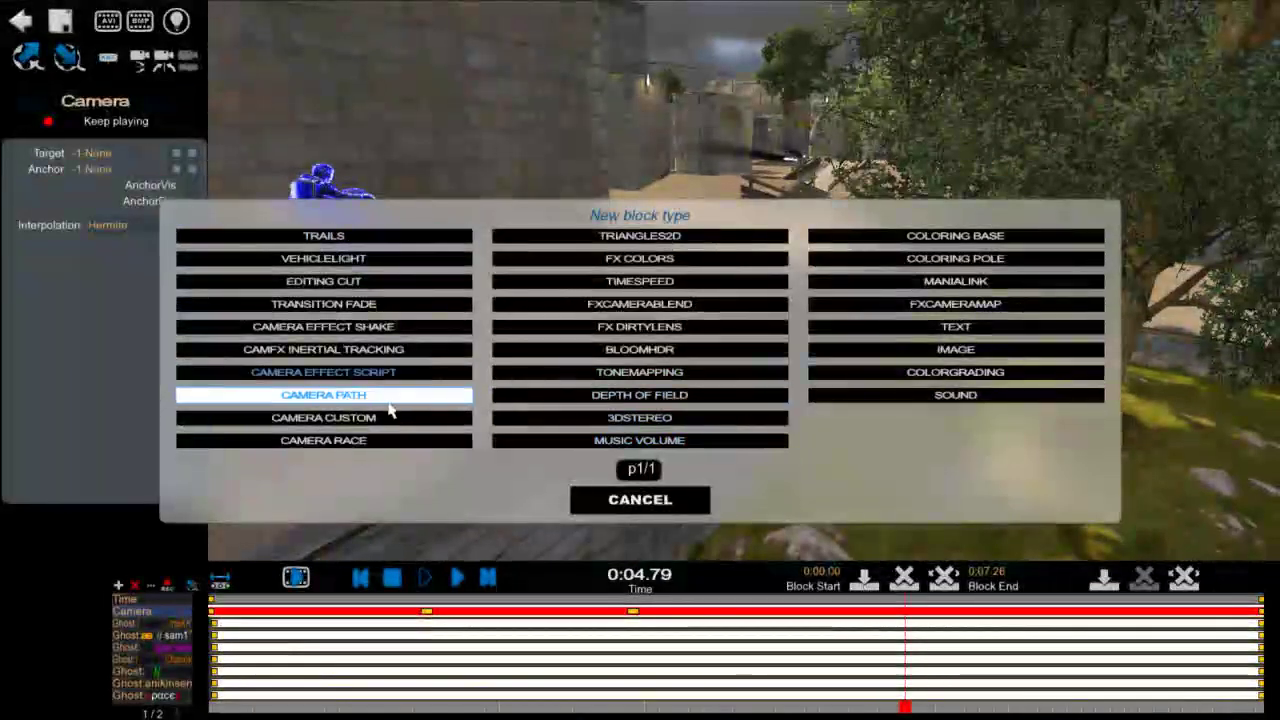
pyautogui.click(668, 502)
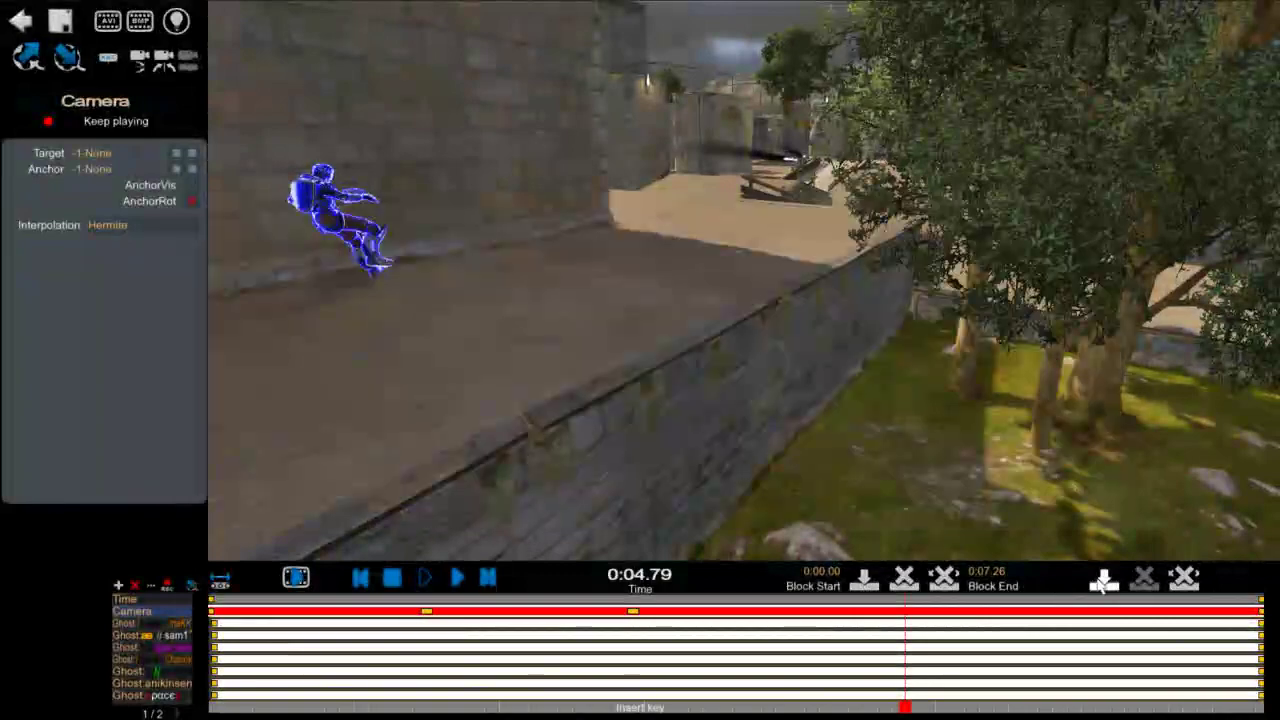
pyautogui.keyDown('alt'); pyautogui.moveTo(705, 275); pyautogui.dragTo(750, 229, button='right'); pyautogui.keyUp('alt')
pyautogui.scroll(10, 743, 211)
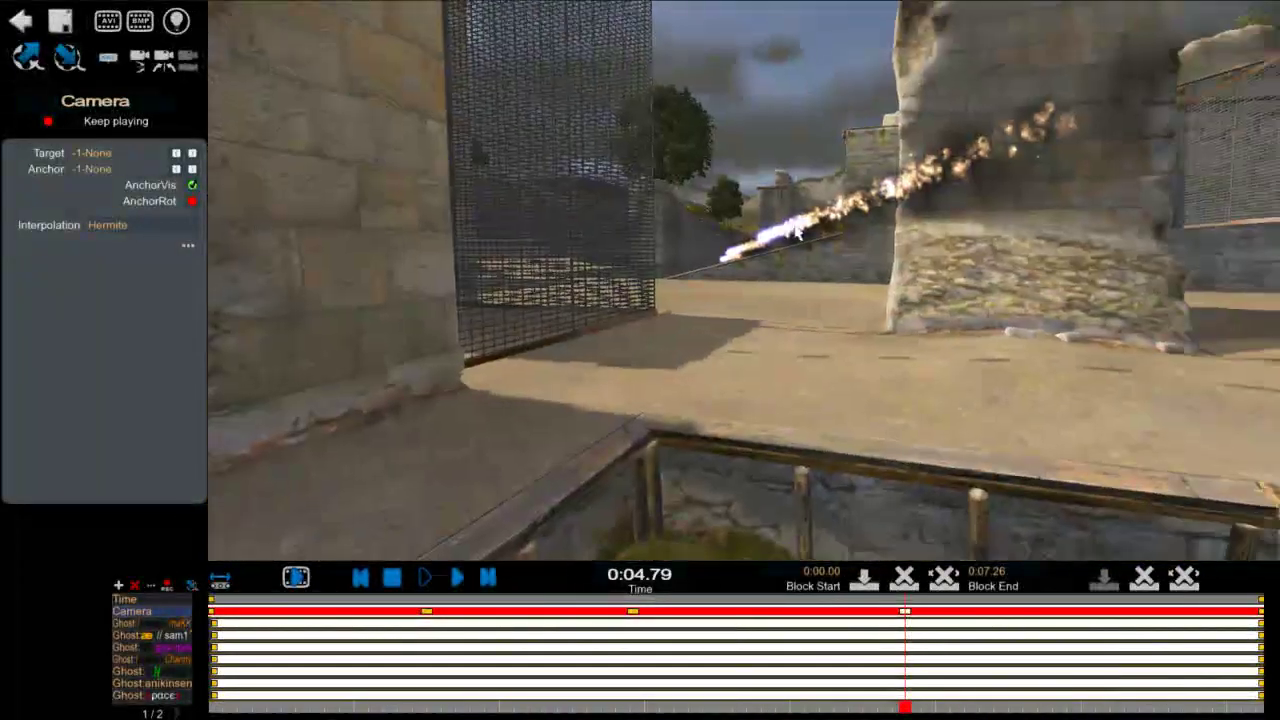
pyautogui.scroll(5, 778, 228)
pyautogui.scroll(-5, 780, 212)
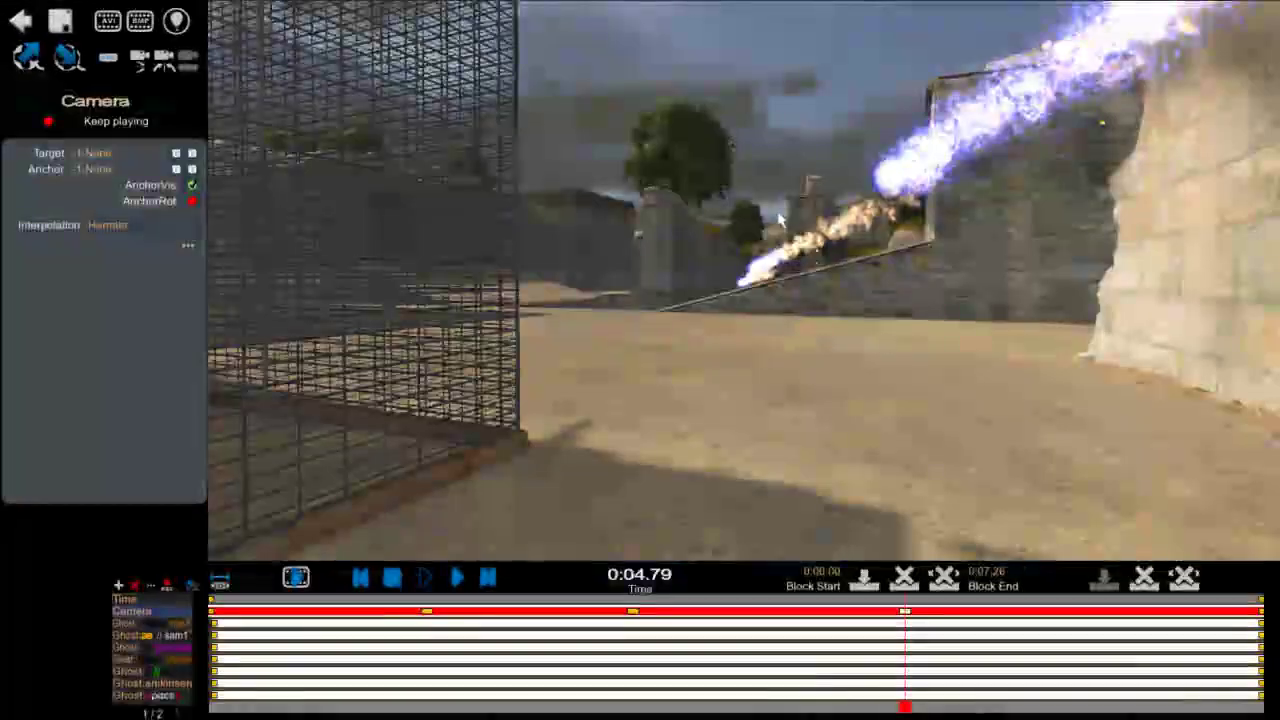
# - Select the camera key at 0:07.26 and move the camera to frame the ghosted player amid sparks before the stone wall
pyautogui.moveTo(906, 710); pyautogui.dragTo(981, 688)
pyautogui.click(1261, 611)
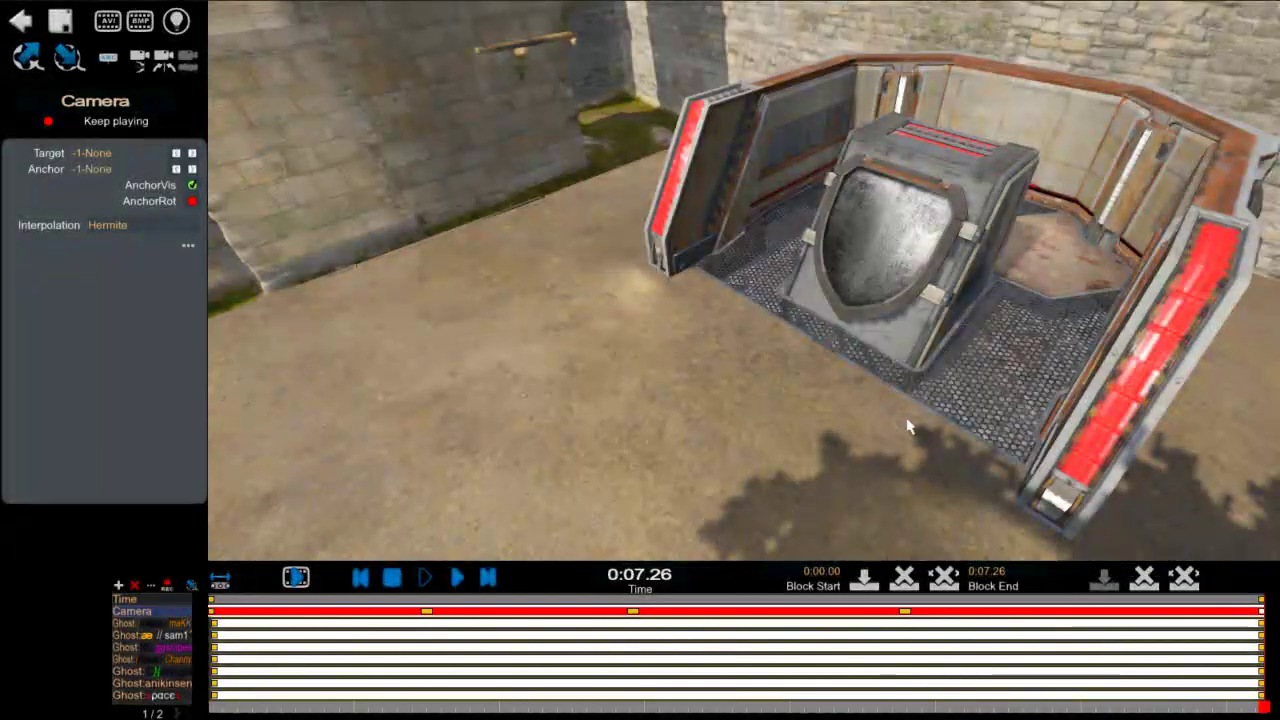
pyautogui.moveTo(908, 427); pyautogui.dragTo(1090, 262)
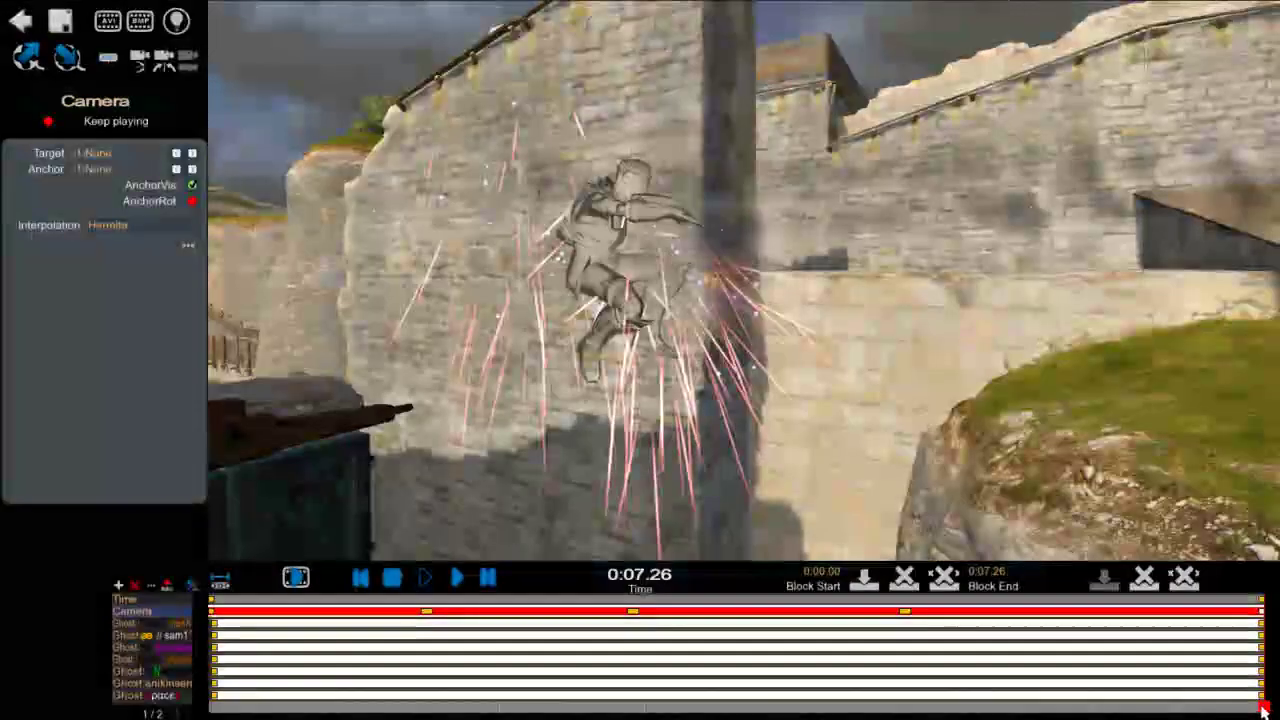
# - Play the camera path from the start of the timeline and preview it in full screen
pyautogui.click(1027, 707)
pyautogui.moveTo(943, 708)
pyautogui.mouseDown()
pyautogui.moveTo(477, 666)
pyautogui.moveTo(228, 632)
pyautogui.moveTo(216, 613)
pyautogui.mouseUp()
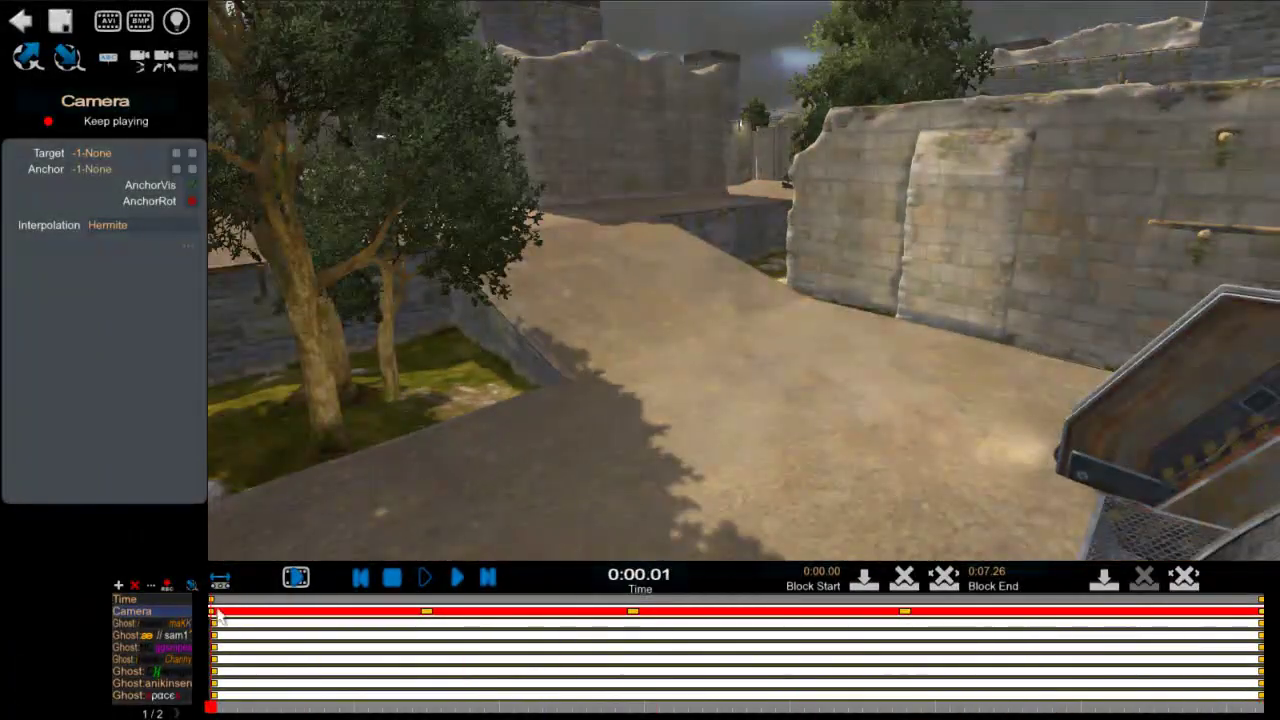
pyautogui.click(458, 580)
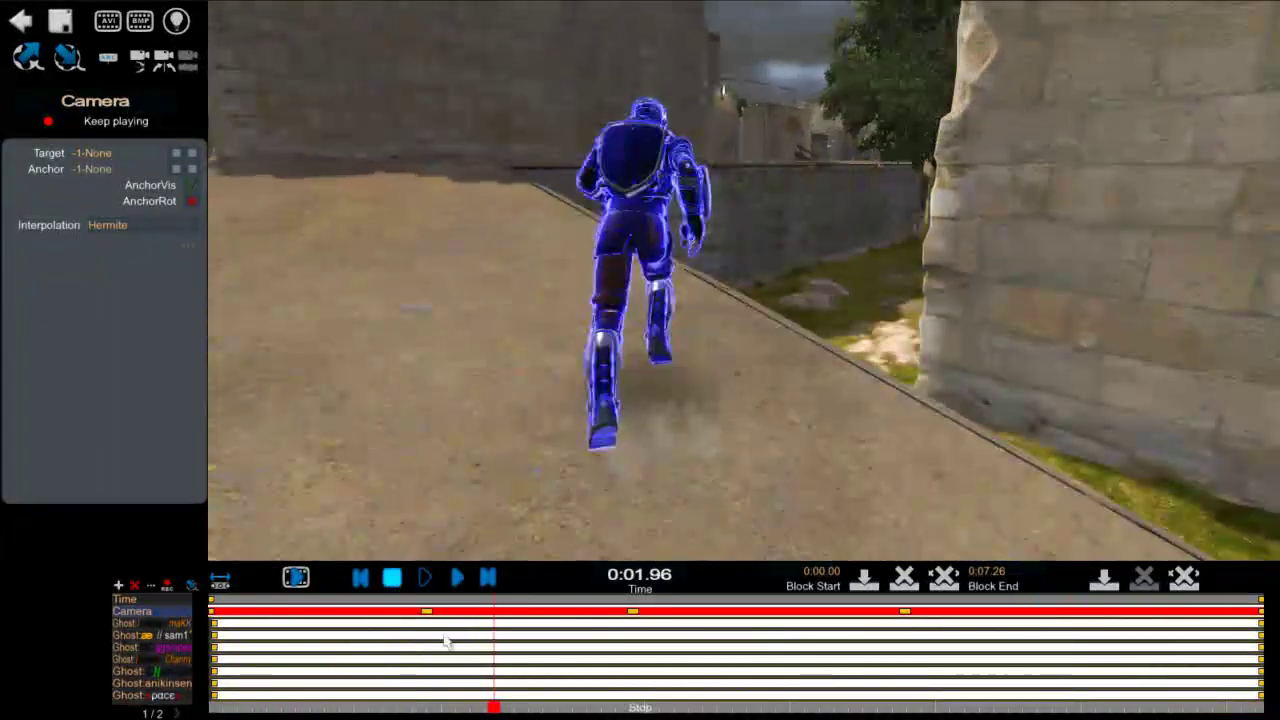
pyautogui.moveTo(502, 703)
pyautogui.mouseDown()
pyautogui.moveTo(990, 704)
pyautogui.moveTo(467, 705)
pyautogui.mouseUp()
pyautogui.moveTo(281, 698); pyautogui.dragTo(186, 697)
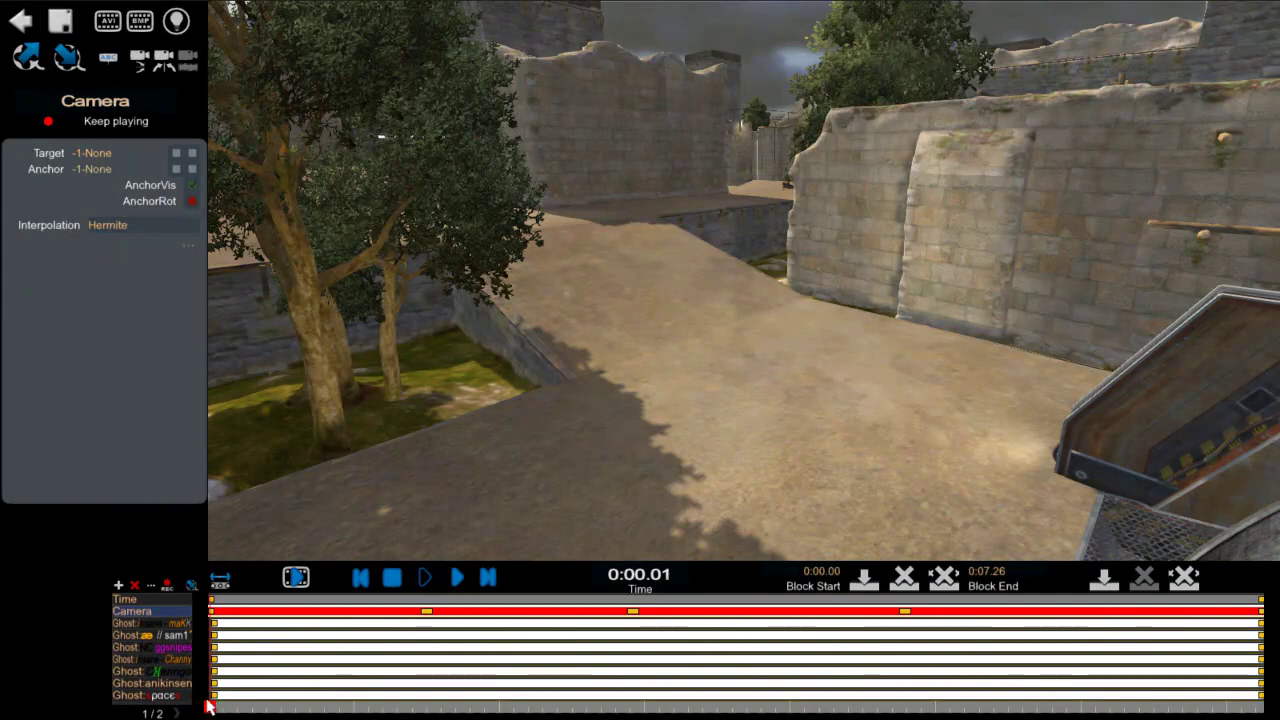
pyautogui.click(296, 577)
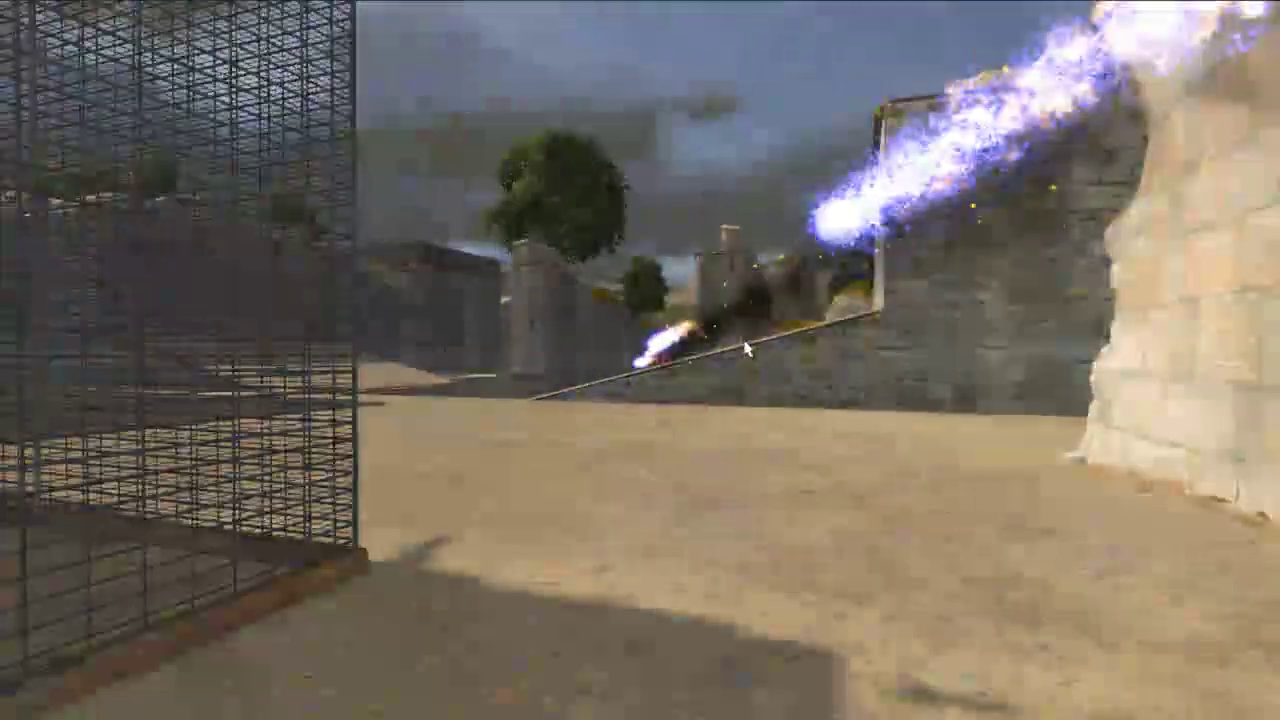
pyautogui.press('Escape')
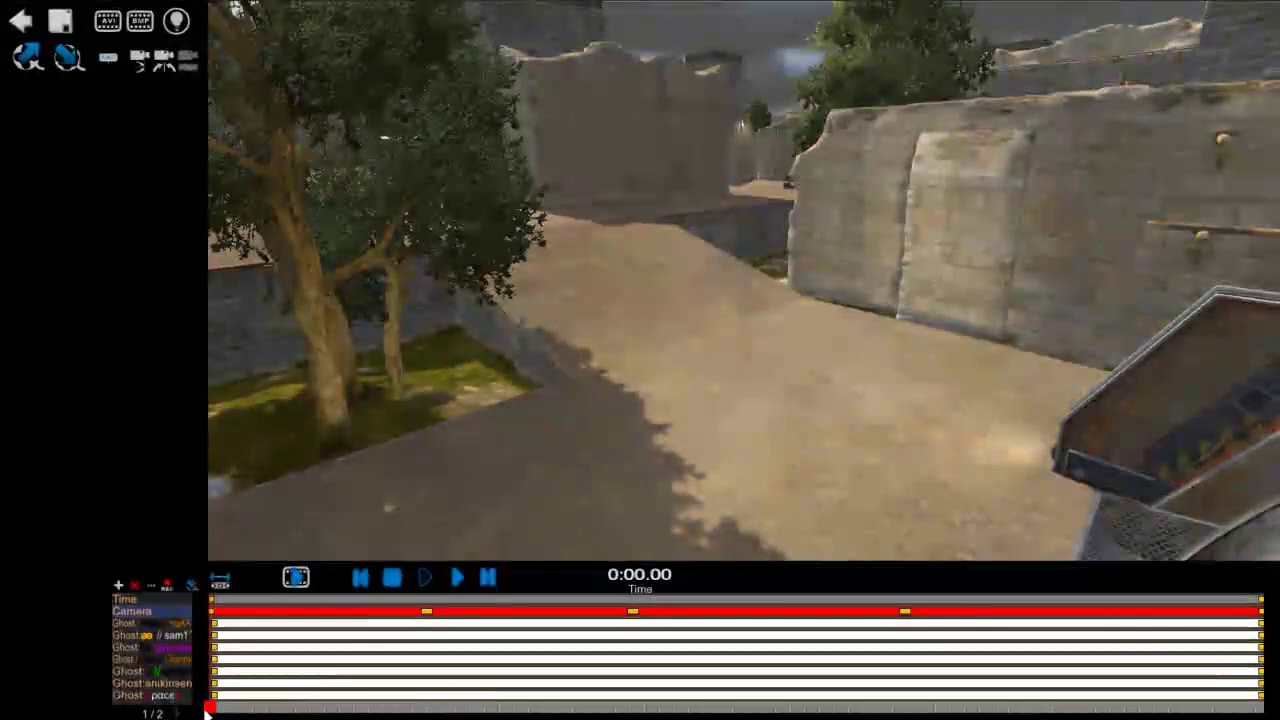
# - Return the playhead to 0:00.00 and open the settings for shooting the video to an AVI file
pyautogui.moveTo(213, 709); pyautogui.dragTo(88, 680)
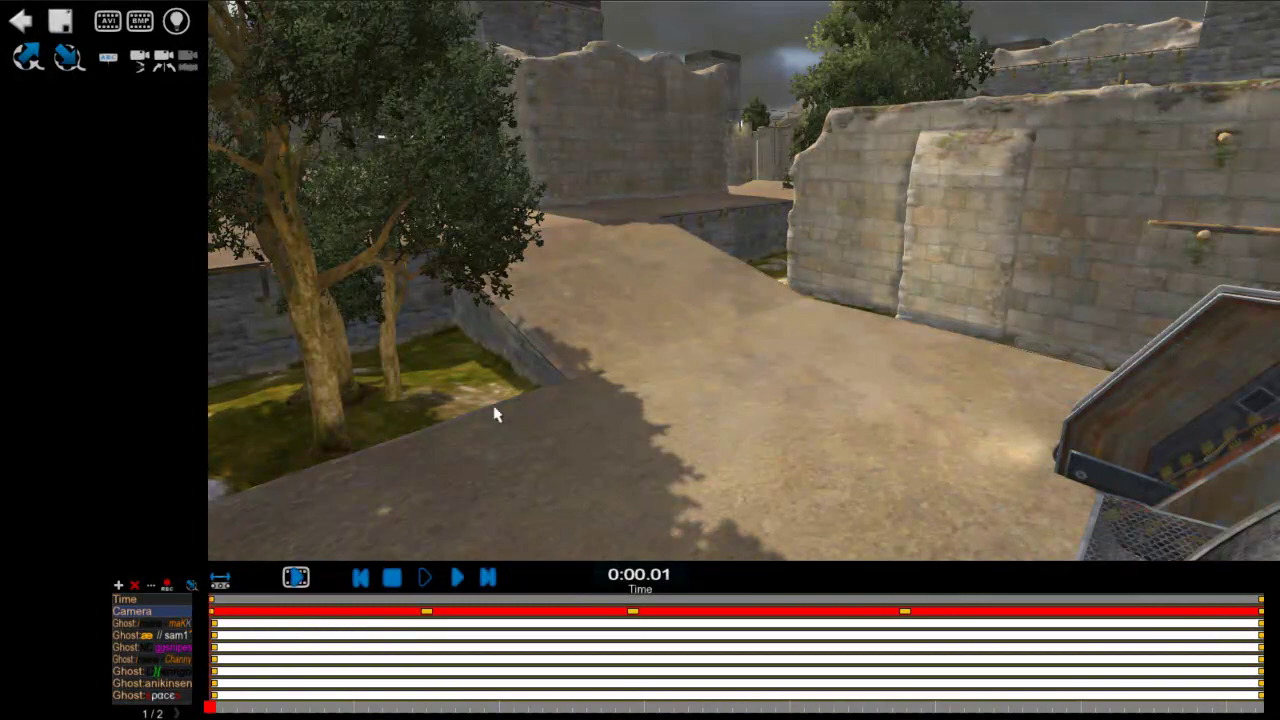
pyautogui.moveTo(252, 690); pyautogui.dragTo(130, 705)
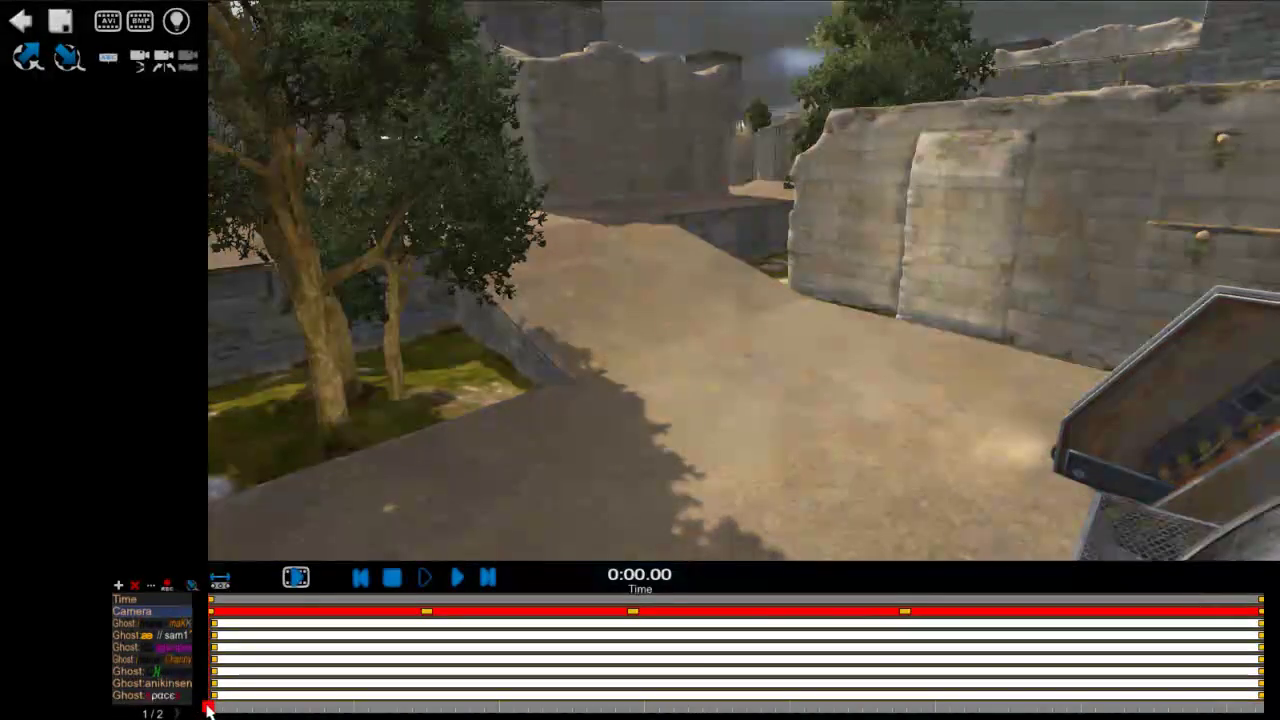
pyautogui.moveTo(207, 708); pyautogui.dragTo(207, 713)
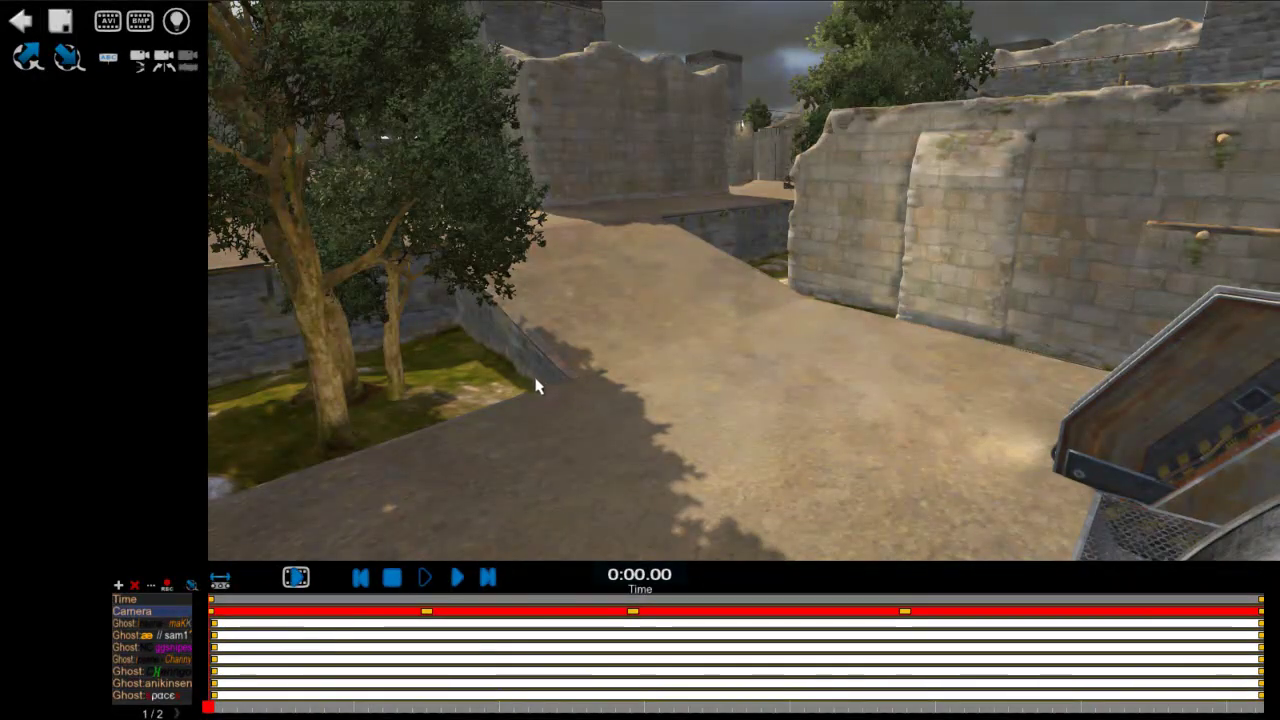
pyautogui.click(110, 24)
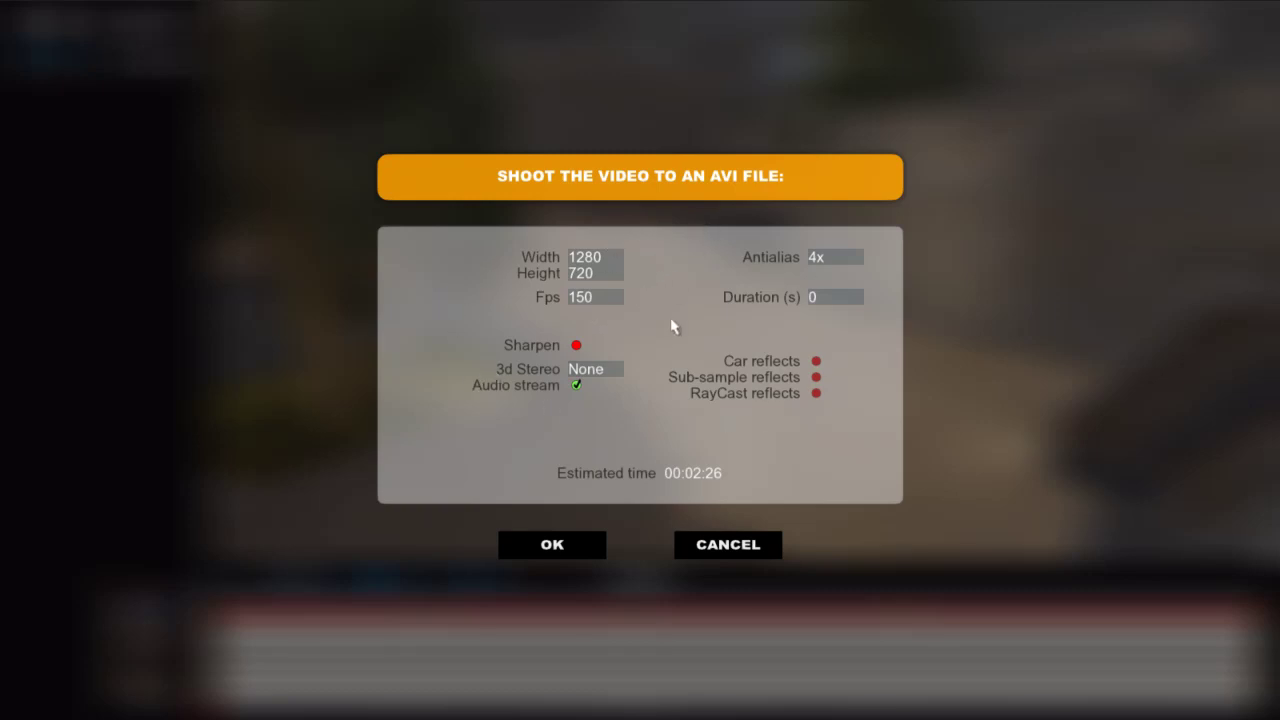
# - Cycle the Antialias setting through its available levels and return it to 4x
pyautogui.click(832, 263)
pyautogui.click(840, 256)
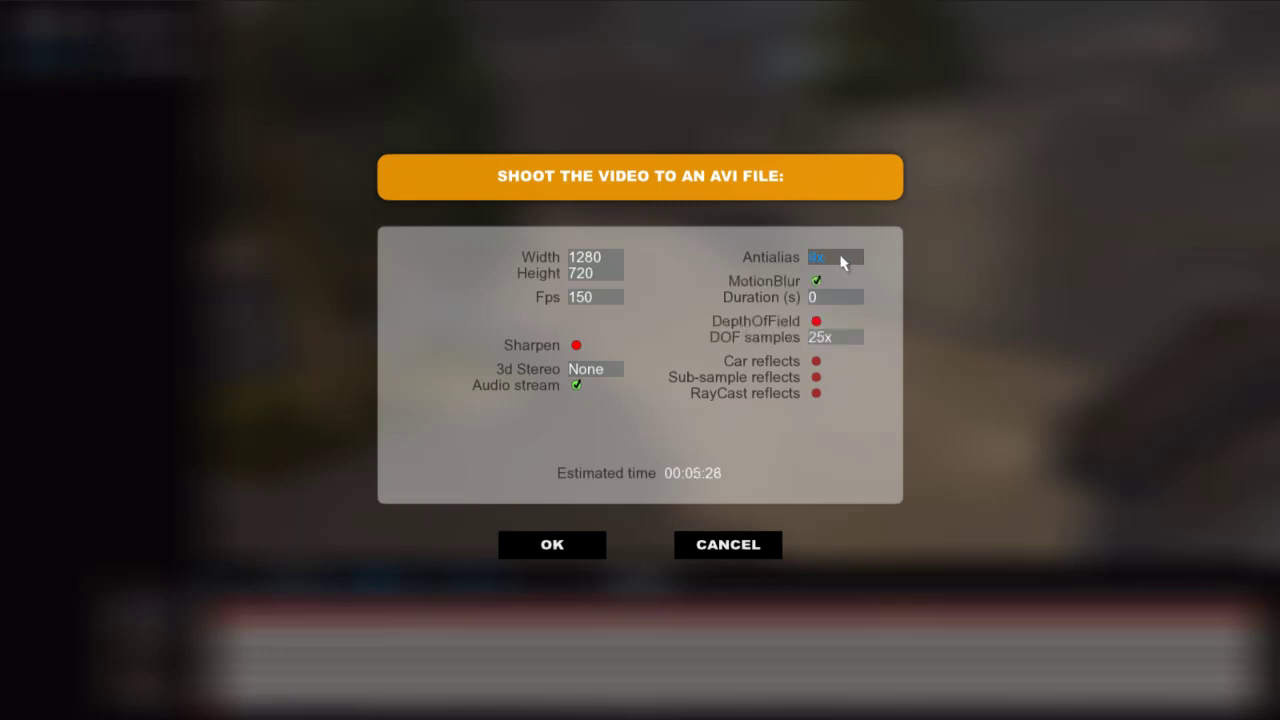
pyautogui.click(845, 259)
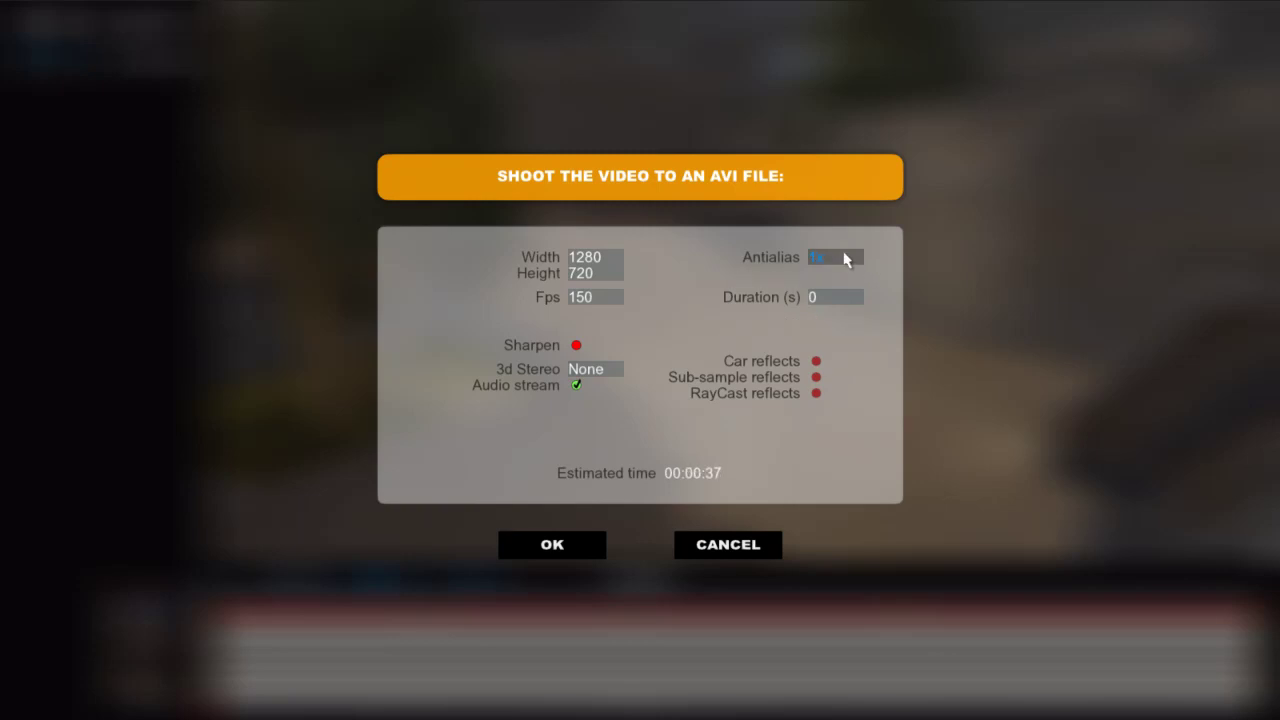
pyautogui.click(831, 261)
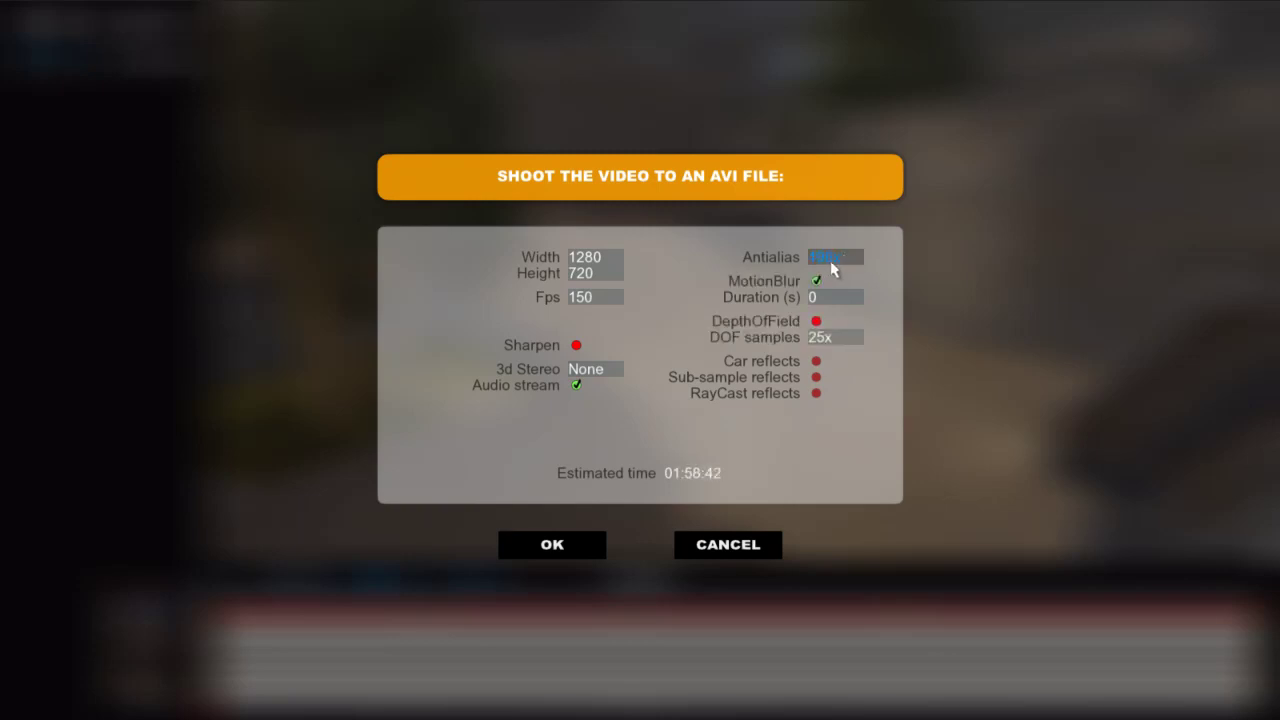
pyautogui.click(830, 262)
pyautogui.click(831, 262)
pyautogui.click(833, 260)
pyautogui.click(840, 261)
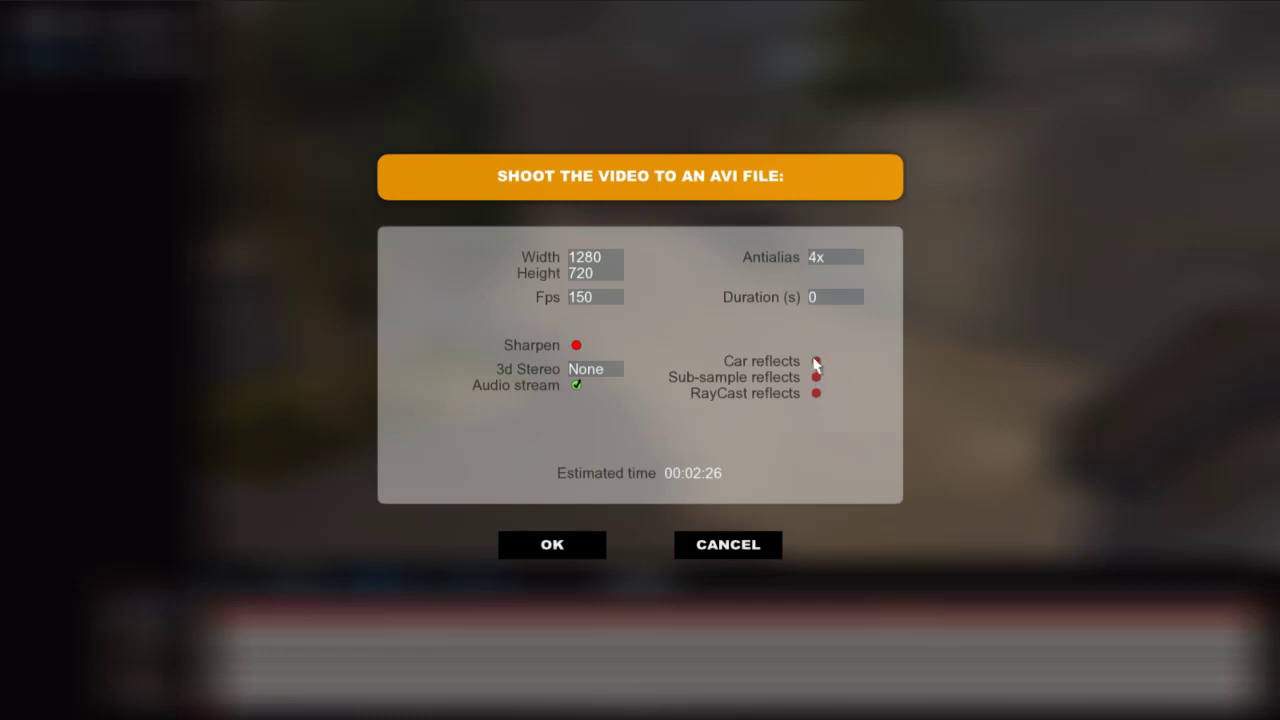
# - Try Antialias at 25x with DepthOfField on and MotionBlur off, and return Antialias to 4x
pyautogui.click(837, 256)
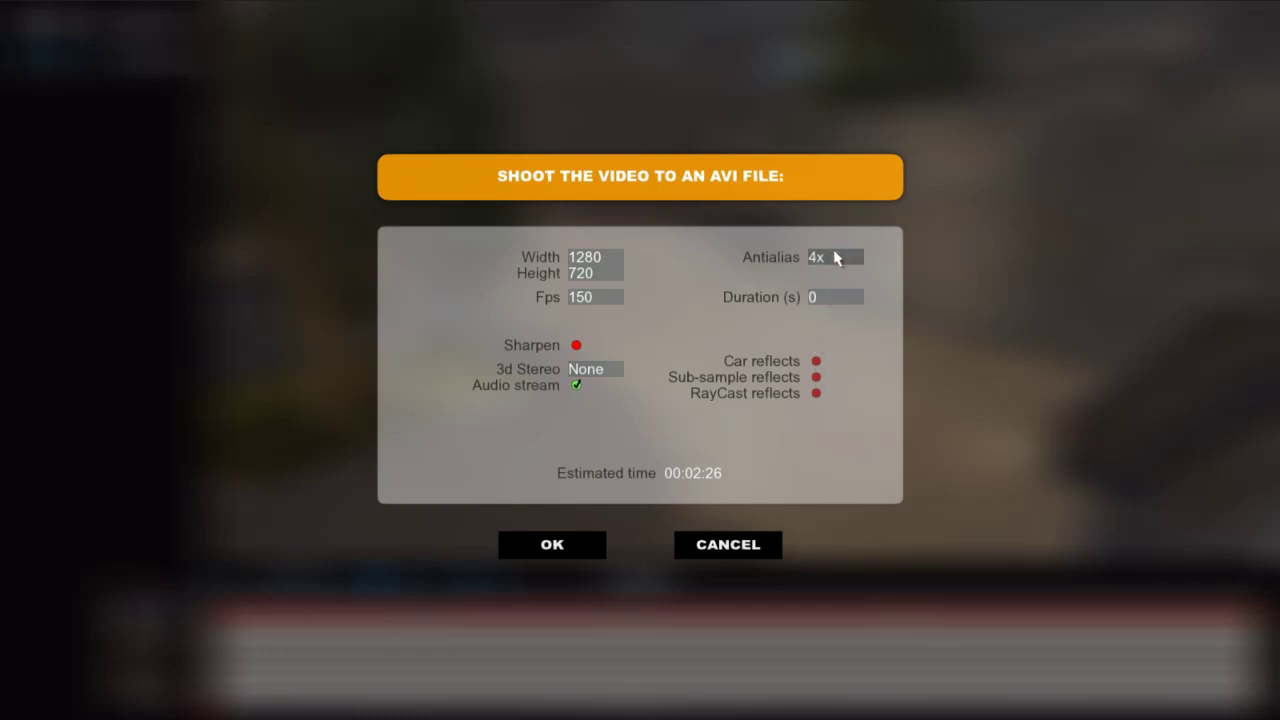
pyautogui.write('25x')
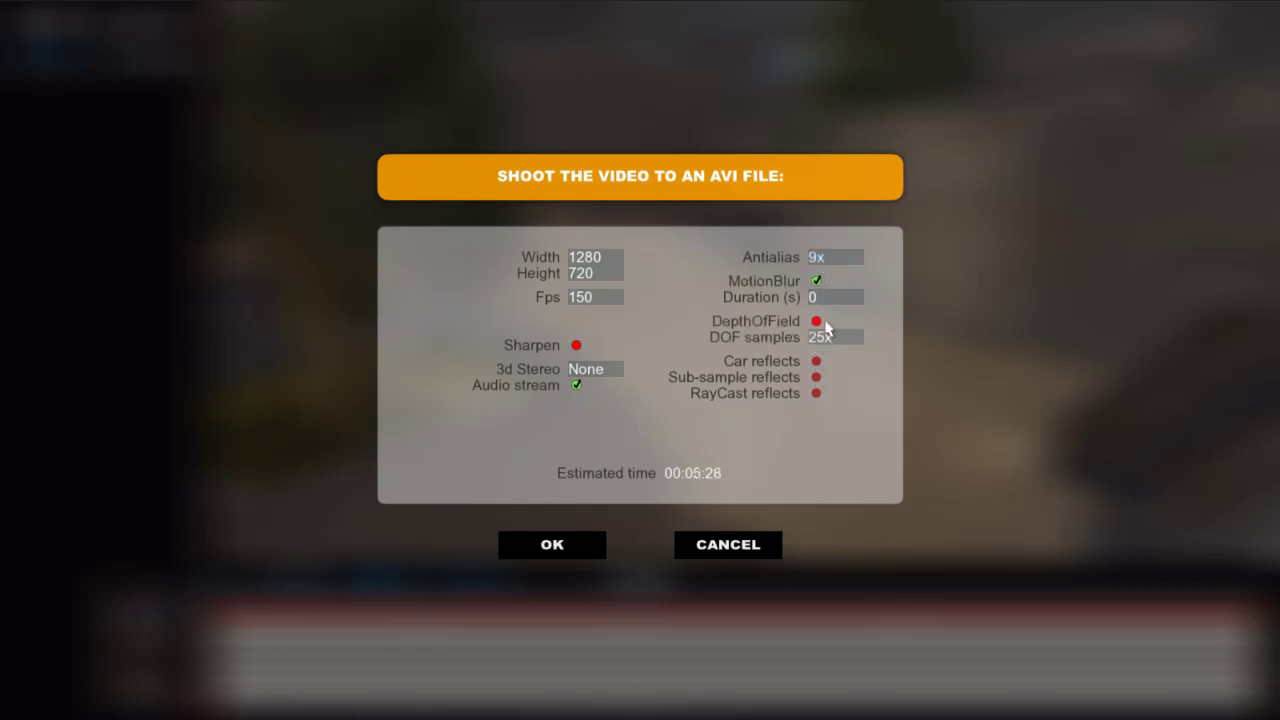
pyautogui.press('Return')
pyautogui.click(816, 321)
pyautogui.click(816, 281)
pyautogui.click(826, 256)
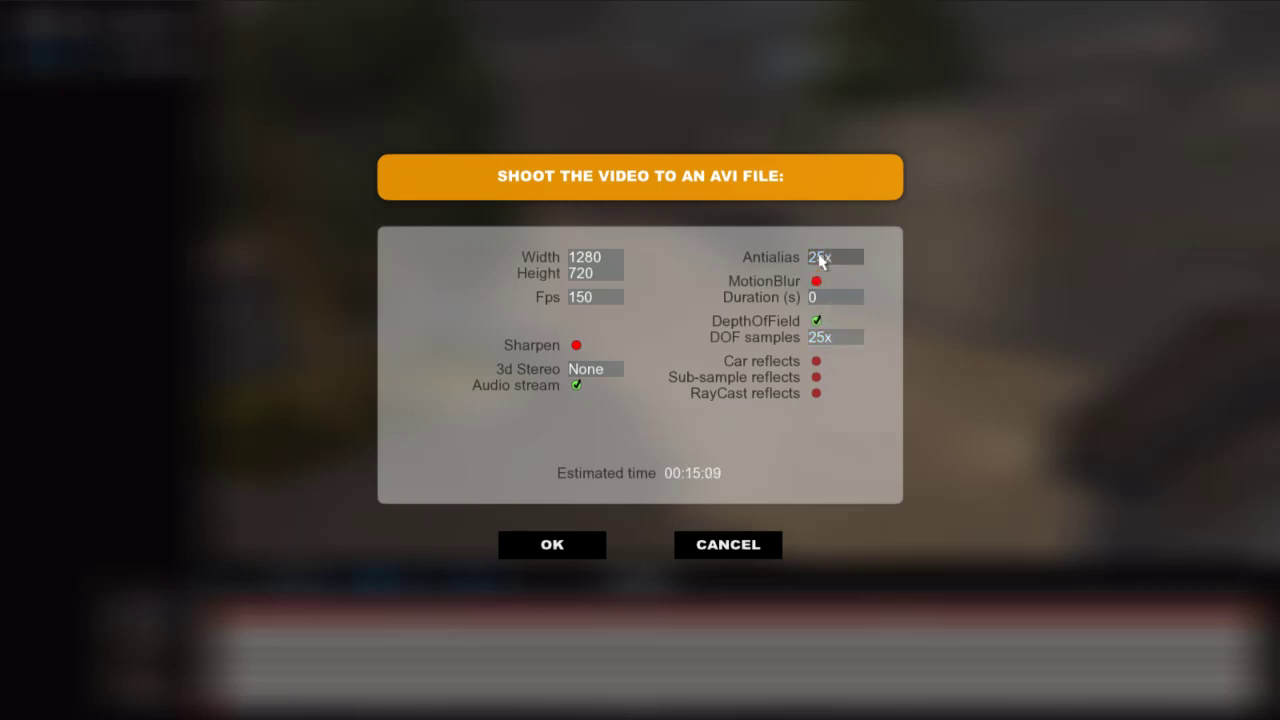
pyautogui.write('1')
pyautogui.press('Return')
pyautogui.click(834, 258)
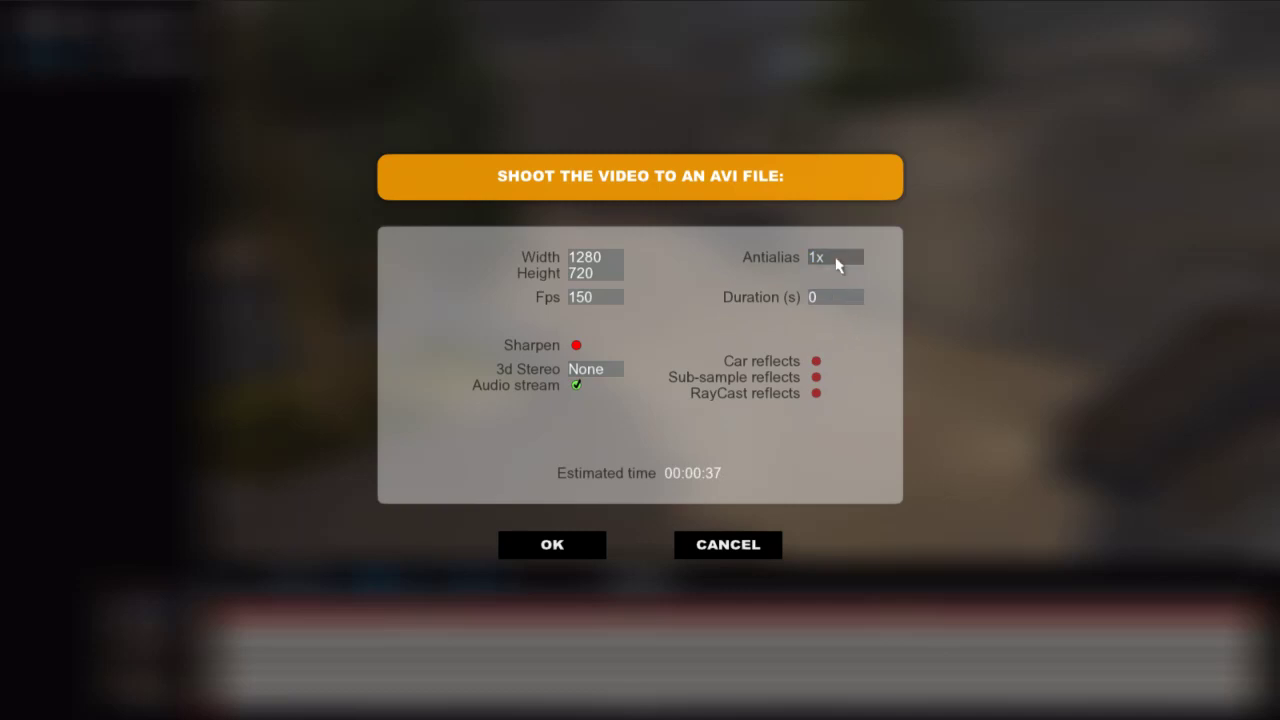
pyautogui.write('4')
pyautogui.press('Return')
# - Set the video's frame rate to 200 fps and confirm the AVI settings
pyautogui.click(600, 297)
pyautogui.press('BackSpace')
pyautogui.press('BackSpace')
pyautogui.press('BackSpace')
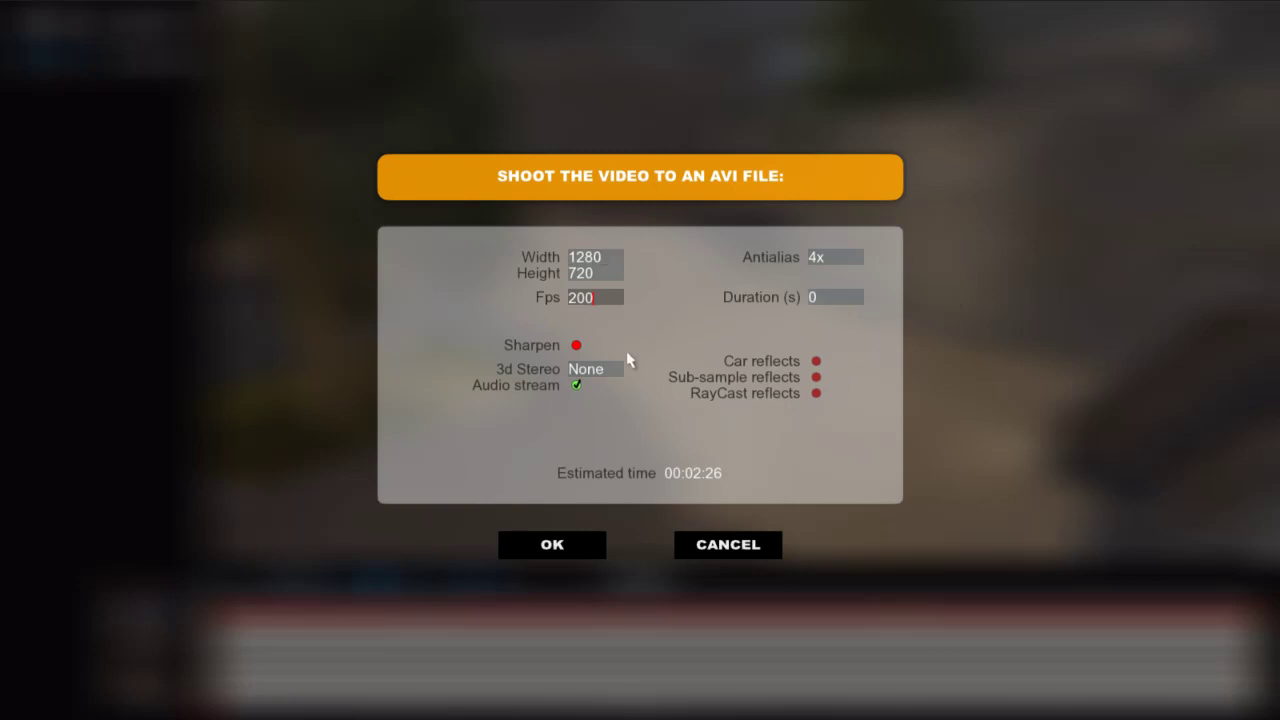
pyautogui.click(540, 550)
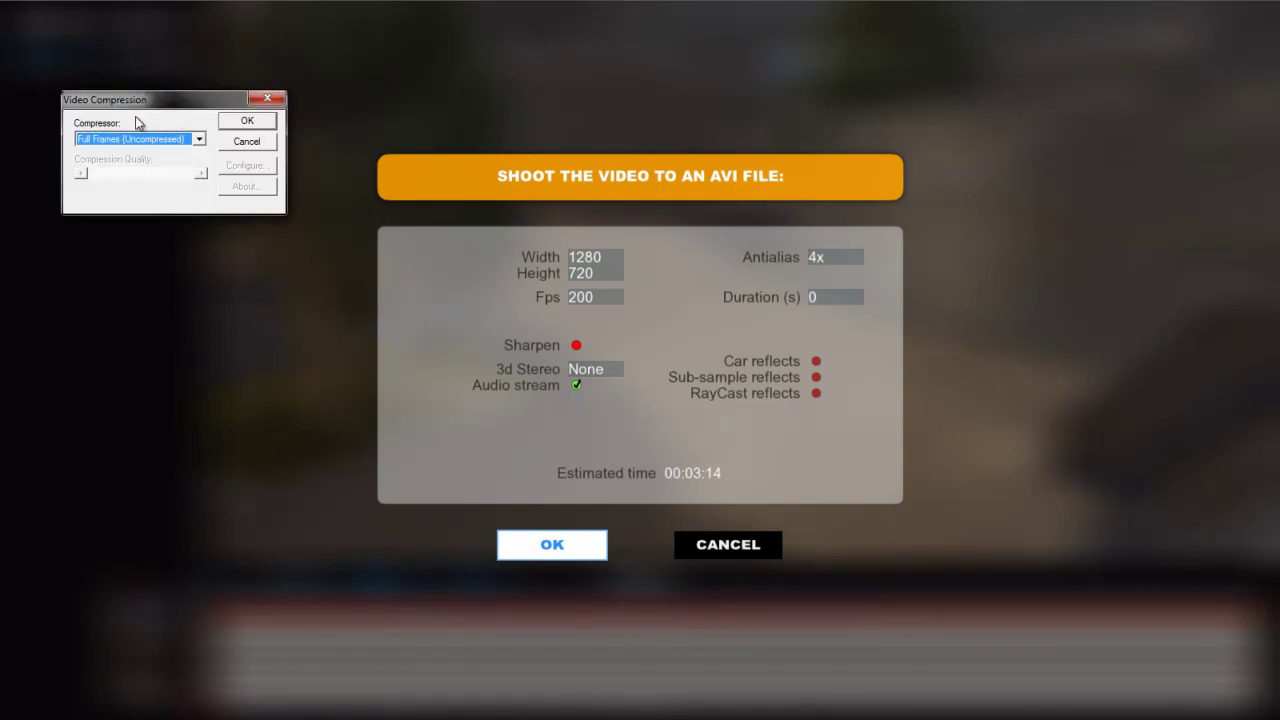
# - Choose Full Frames (Uncompressed) as the compressor and cancel the AVI export
pyautogui.moveTo(138, 103); pyautogui.dragTo(170, 133)
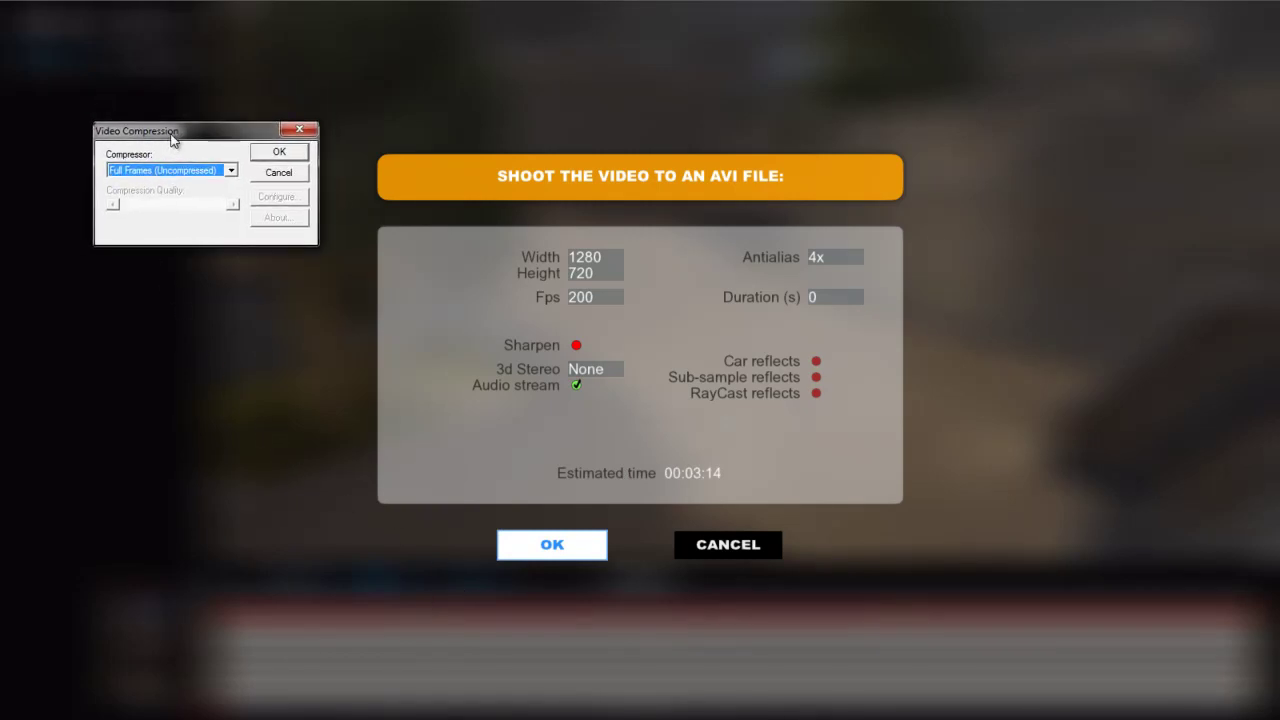
pyautogui.click(231, 168)
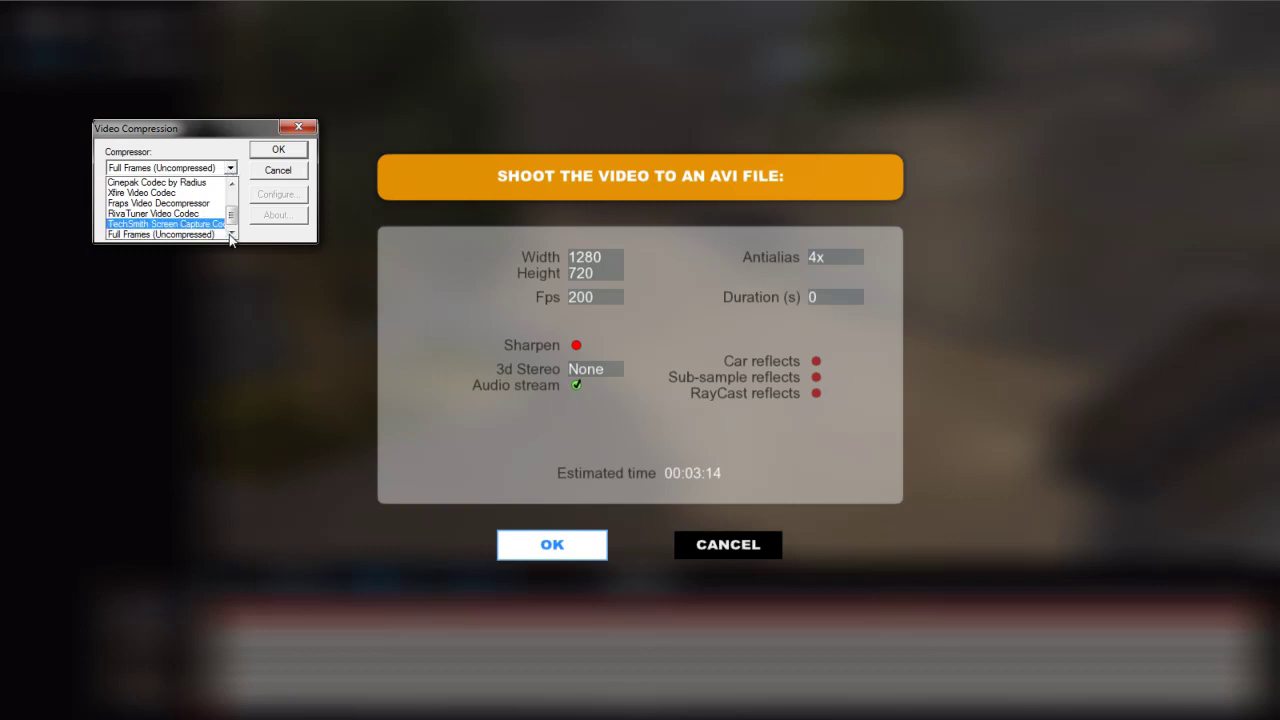
pyautogui.moveTo(231, 216)
pyautogui.mouseDown()
pyautogui.moveTo(233, 199)
pyautogui.moveTo(240, 223)
pyautogui.moveTo(231, 182)
pyautogui.moveTo(234, 240)
pyautogui.mouseUp()
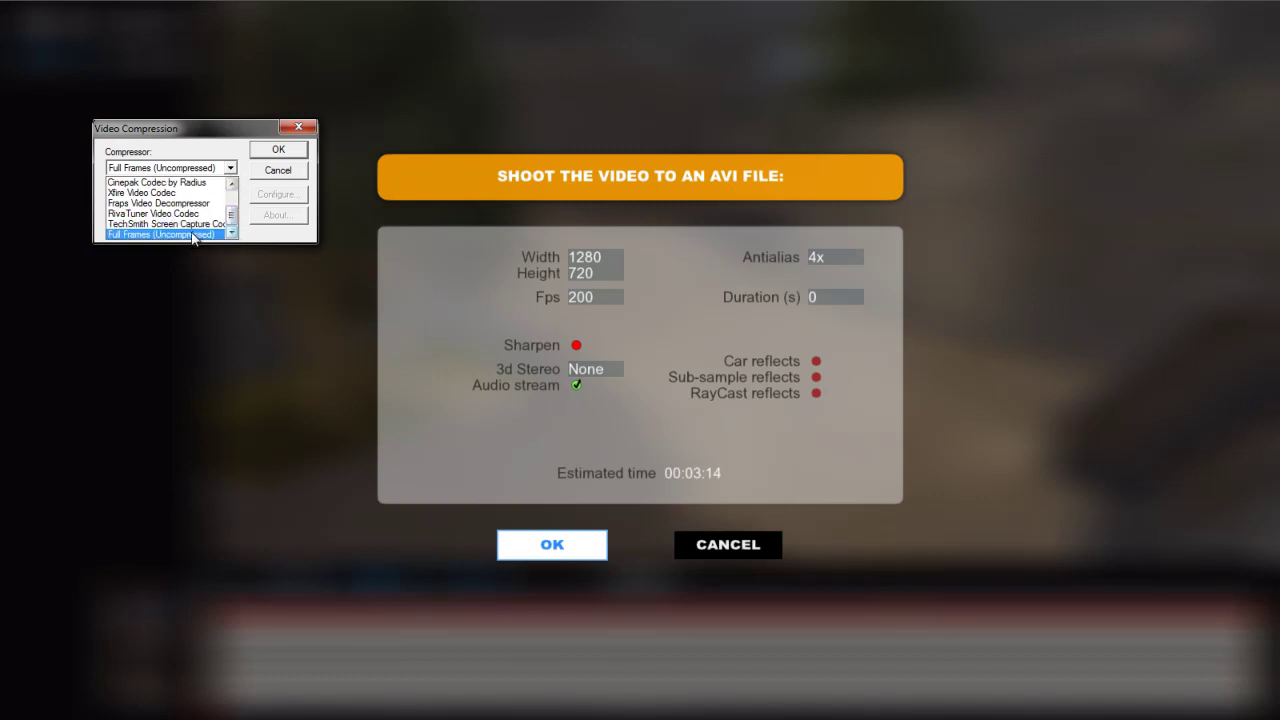
pyautogui.click(193, 234)
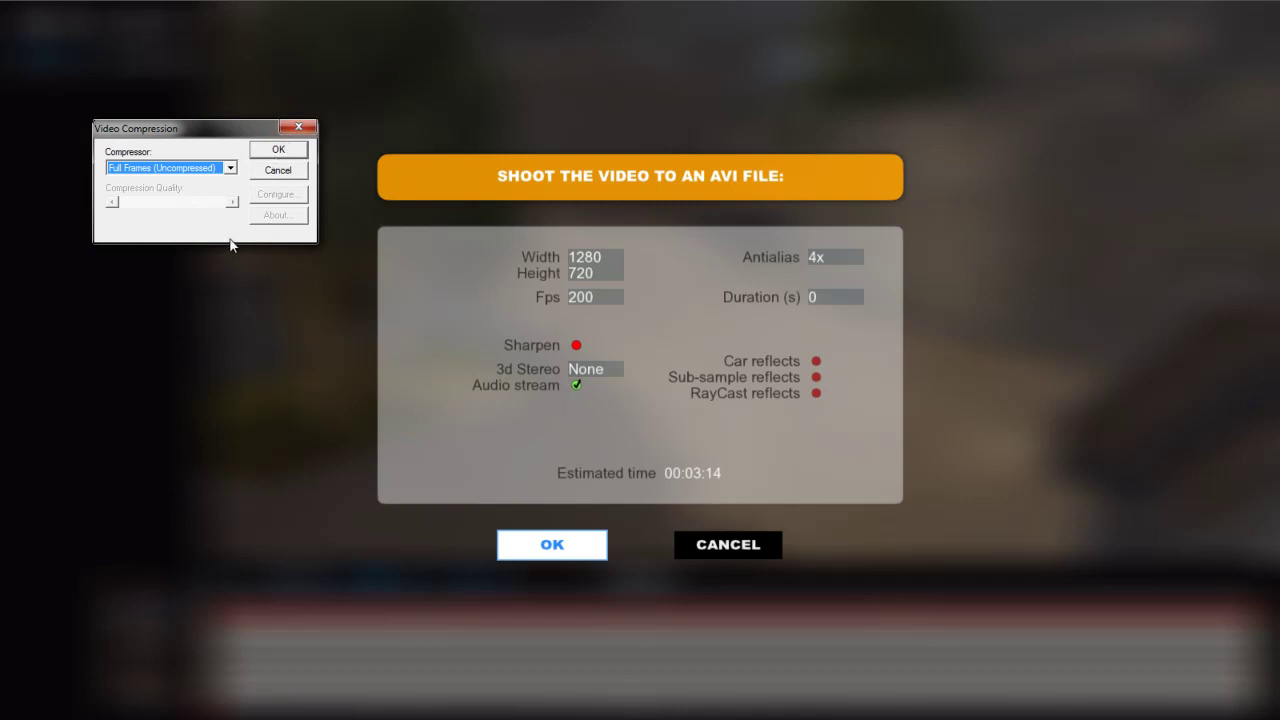
pyautogui.click(272, 152)
pyautogui.click(277, 170)
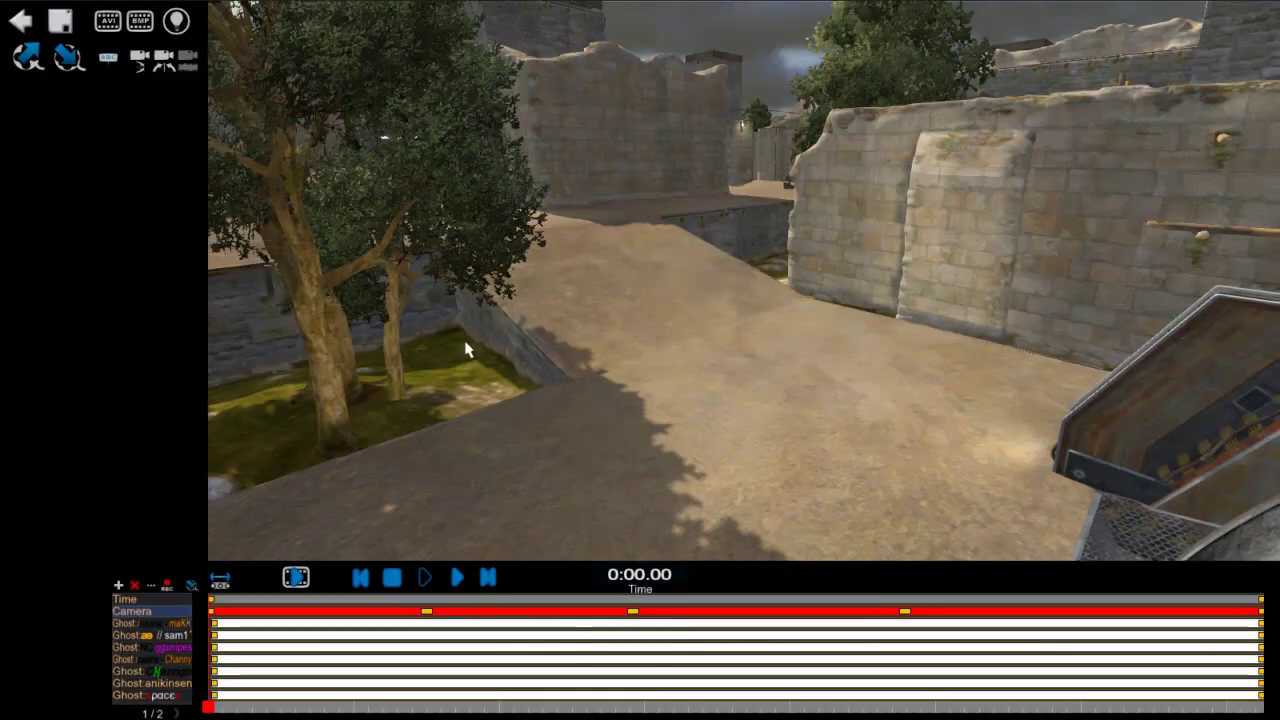
# - Leave the replay editor and open the advanced display settings in the ManiaPlanet launcher's configuration
pyautogui.moveTo(210, 708); pyautogui.dragTo(576, 672)
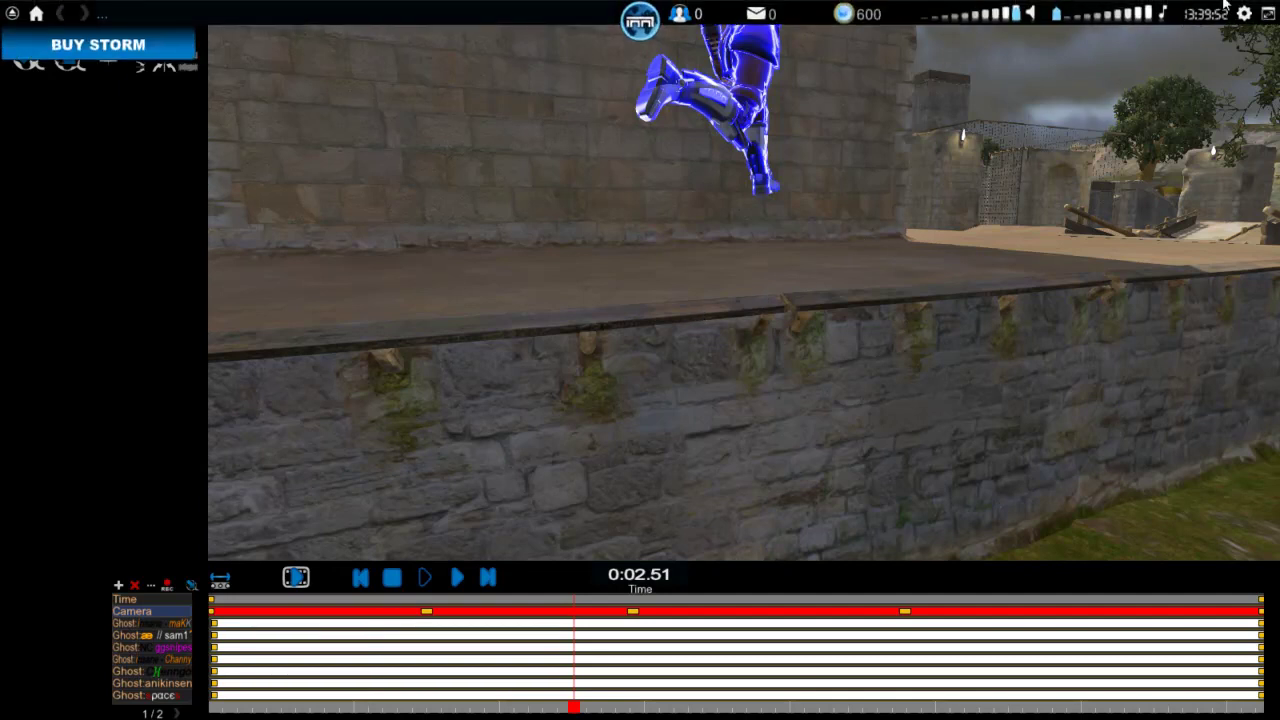
pyautogui.click(1268, 13)
pyautogui.click(608, 408)
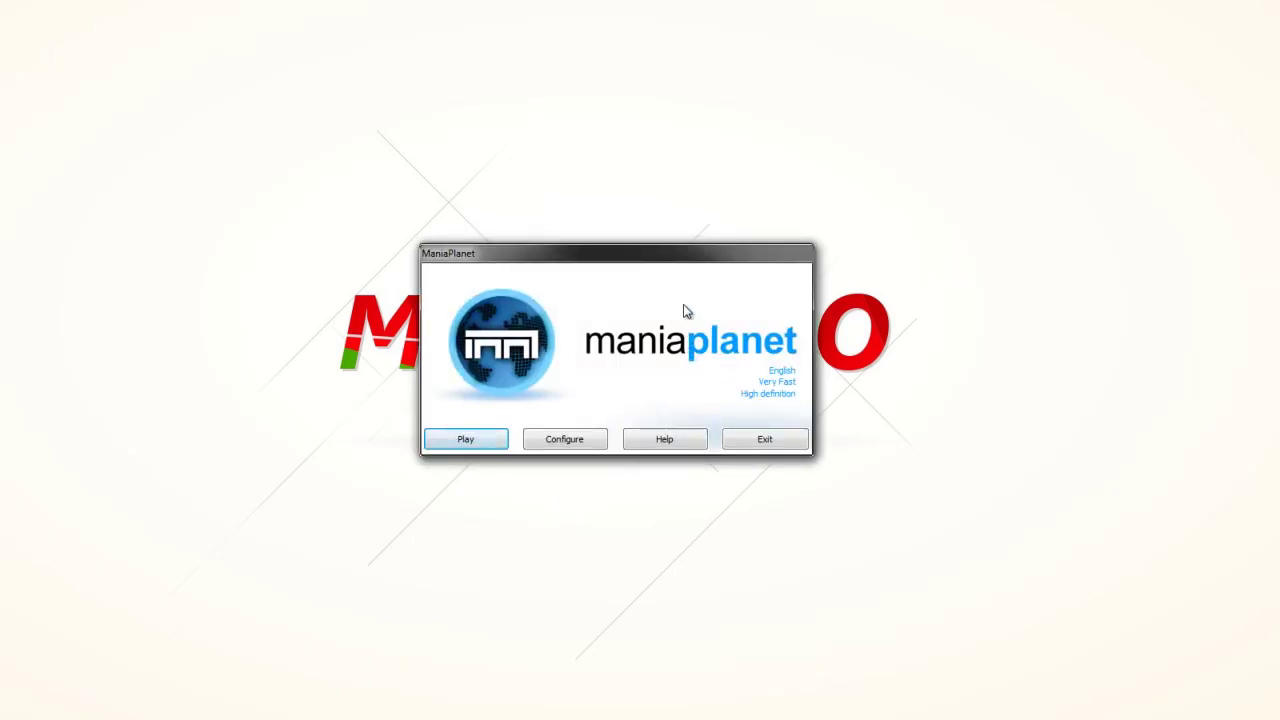
pyautogui.click(566, 441)
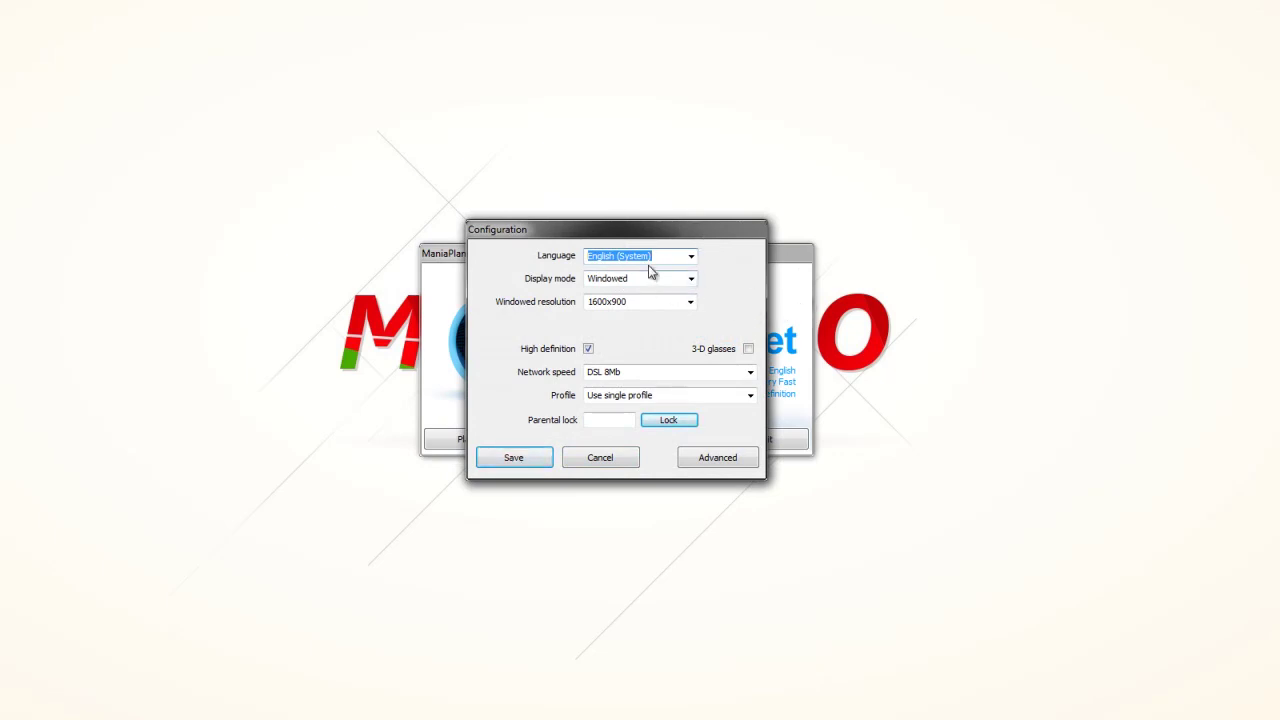
pyautogui.click(743, 461)
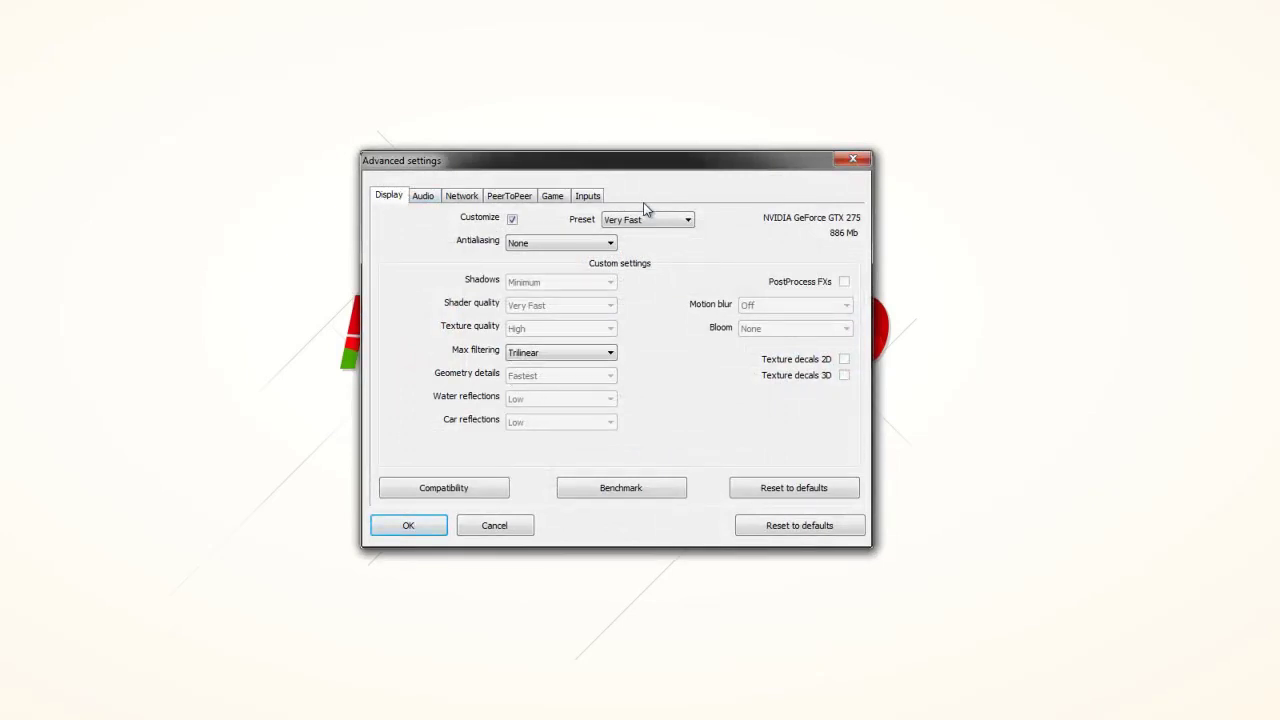
# - Set the display preset to Very Nice with Anisotropic 16x as the max filtering, and check the Antialiasing options
pyautogui.click(626, 222)
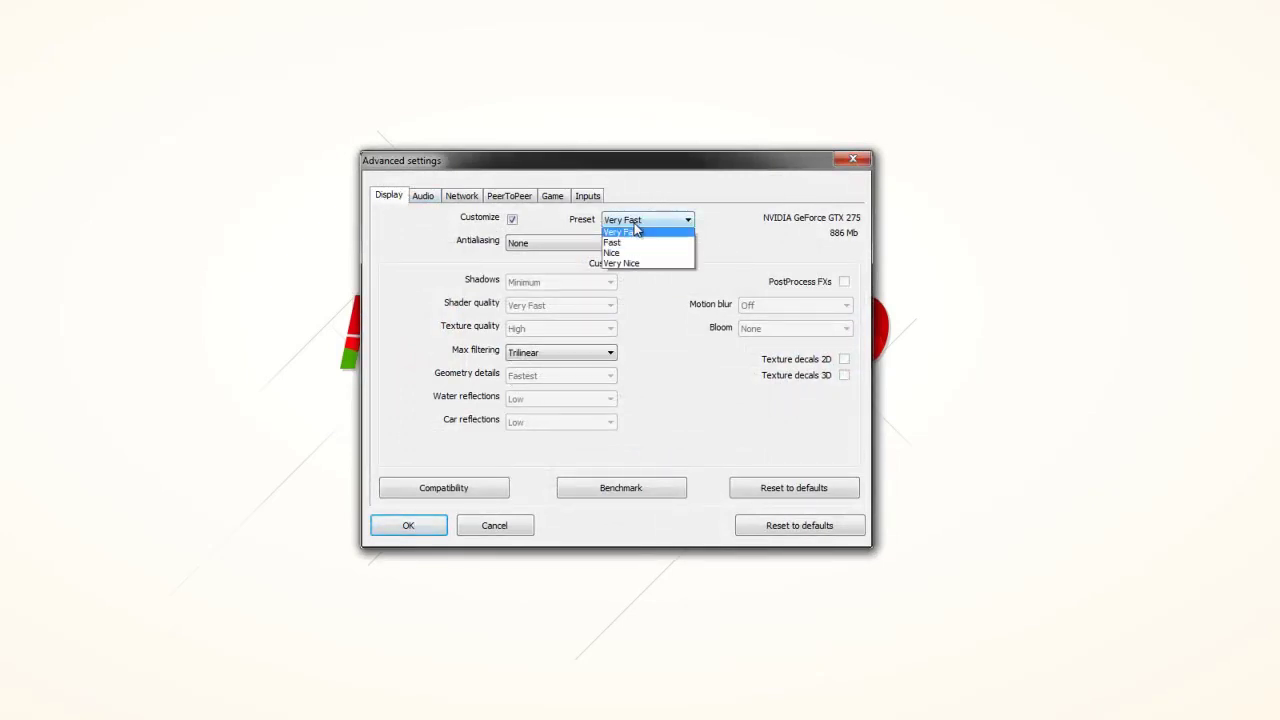
pyautogui.click(648, 276)
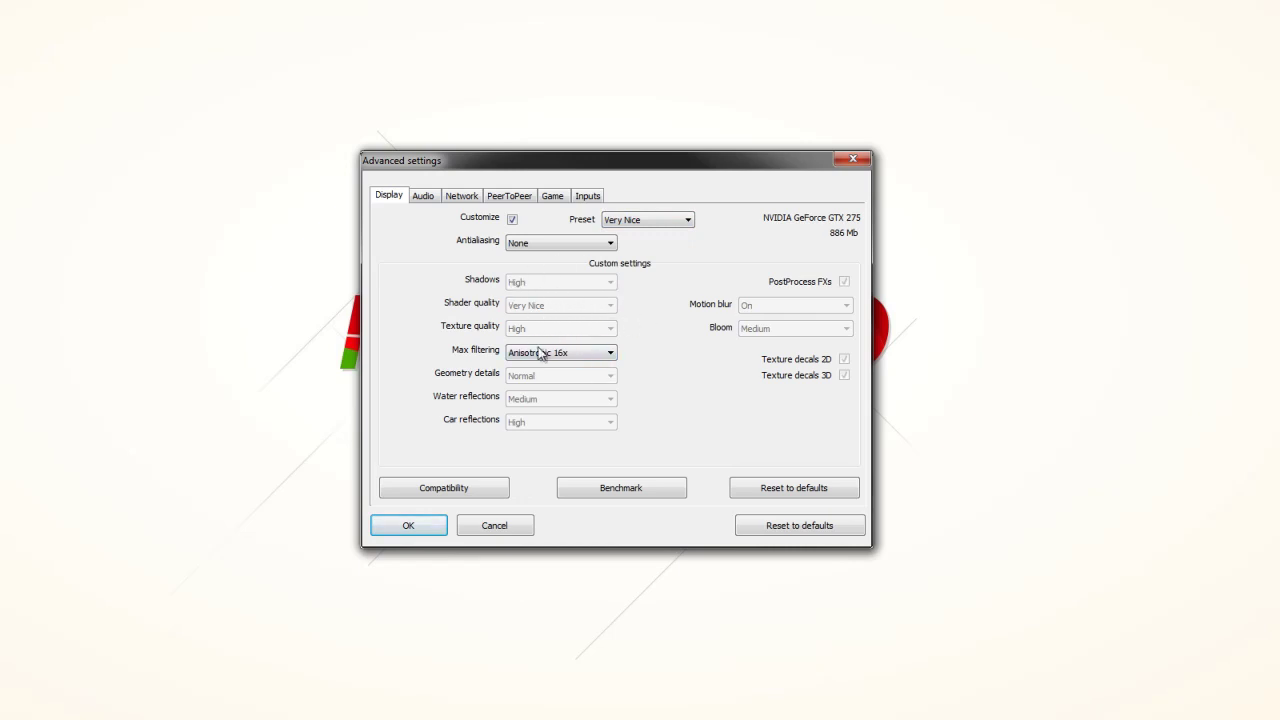
pyautogui.click(585, 356)
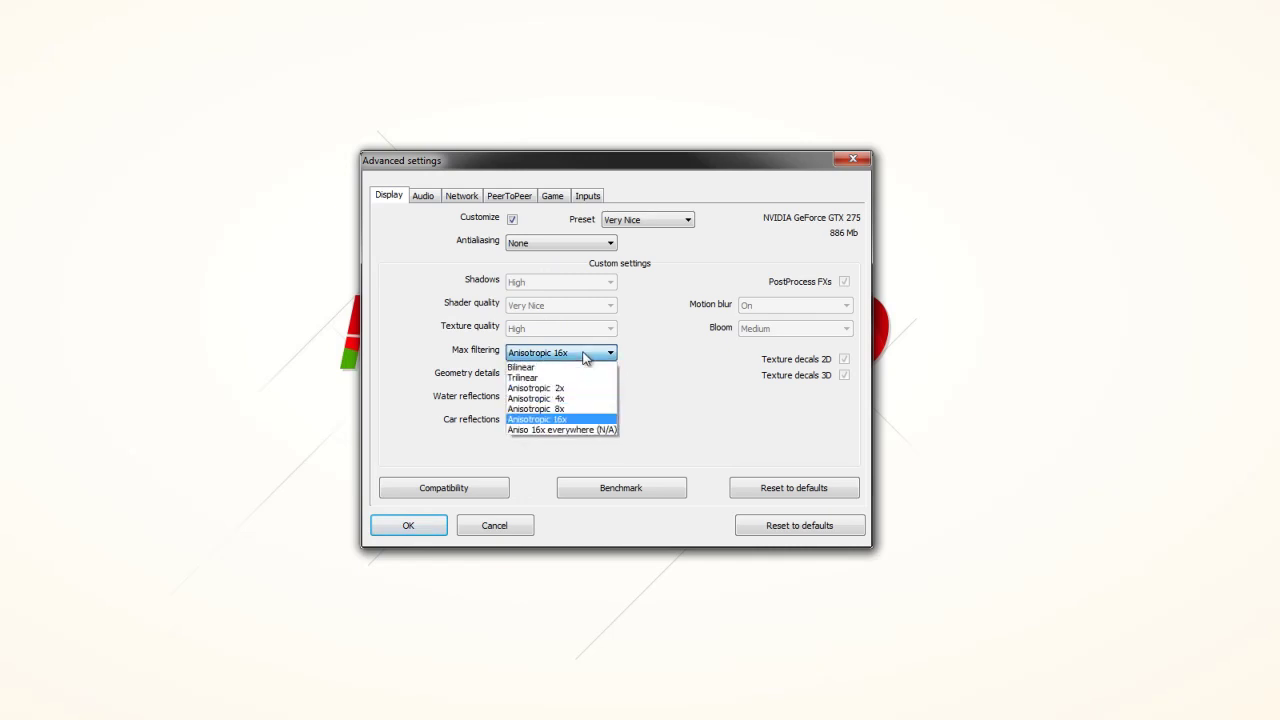
pyautogui.click(585, 356)
pyautogui.click(586, 354)
pyautogui.click(547, 420)
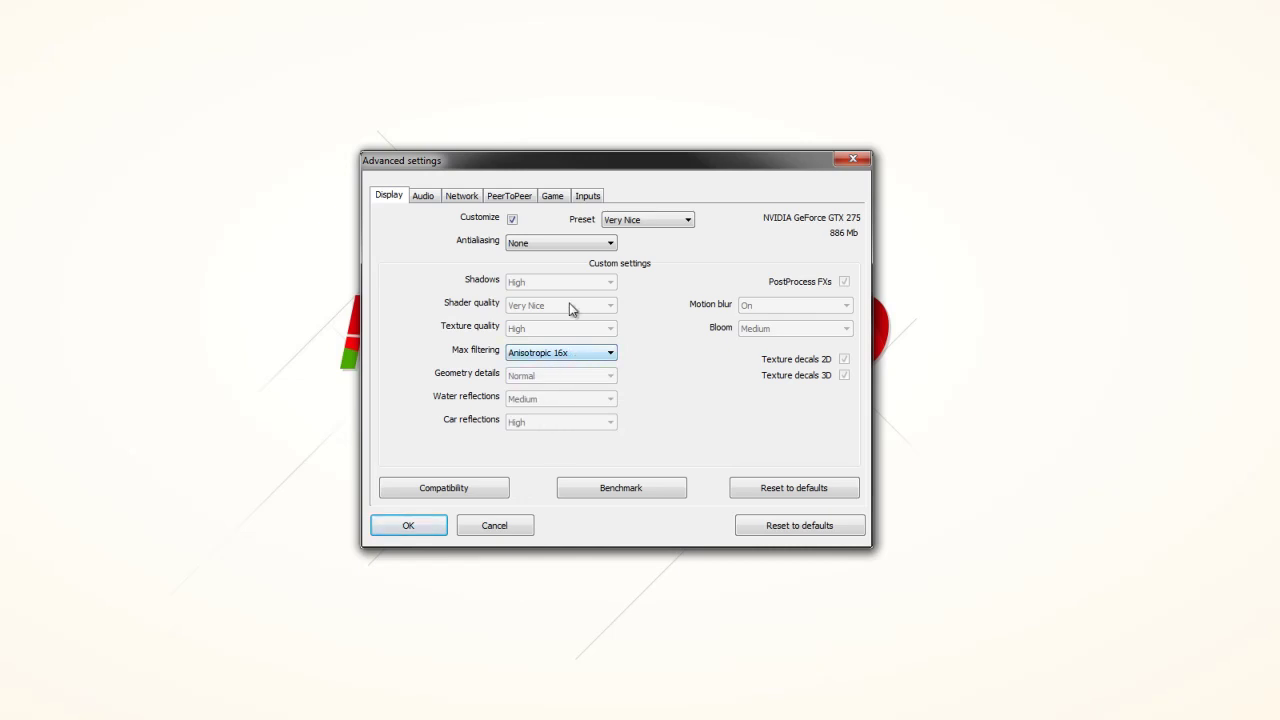
pyautogui.click(569, 243)
pyautogui.click(569, 243)
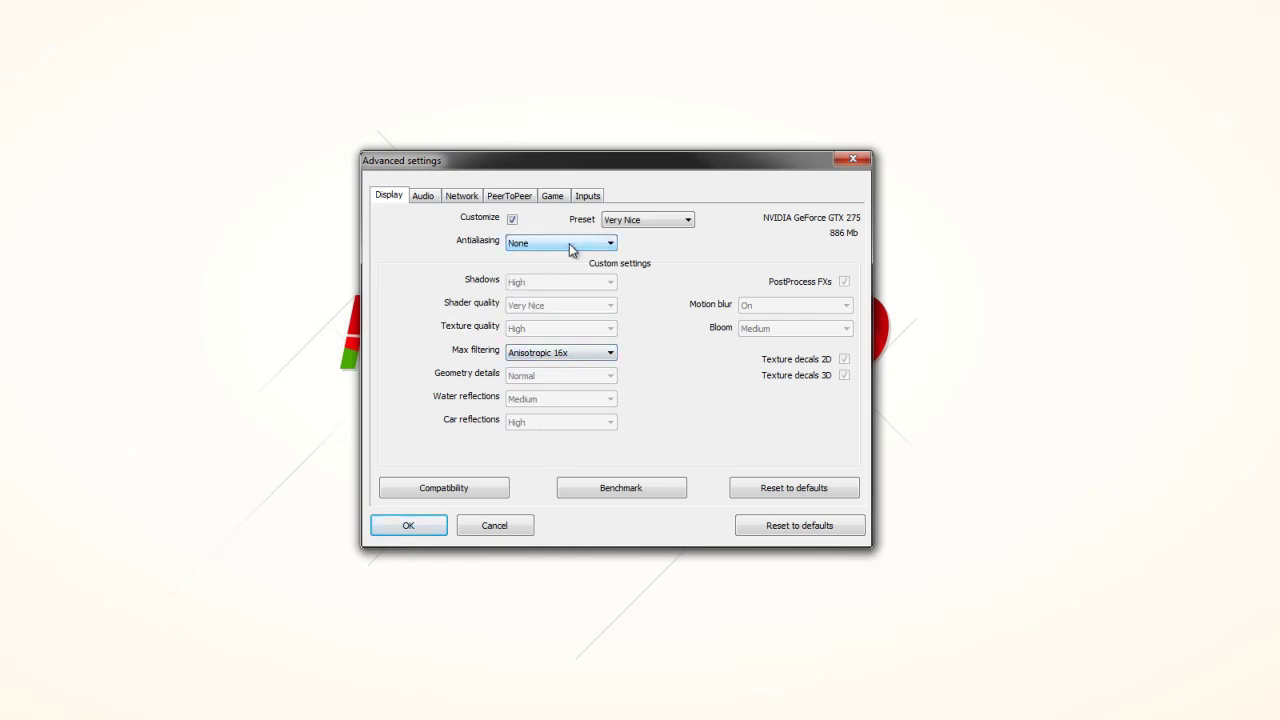
# - Review the display compatibility options, close them, and check the available display quality presets
pyautogui.click(448, 487)
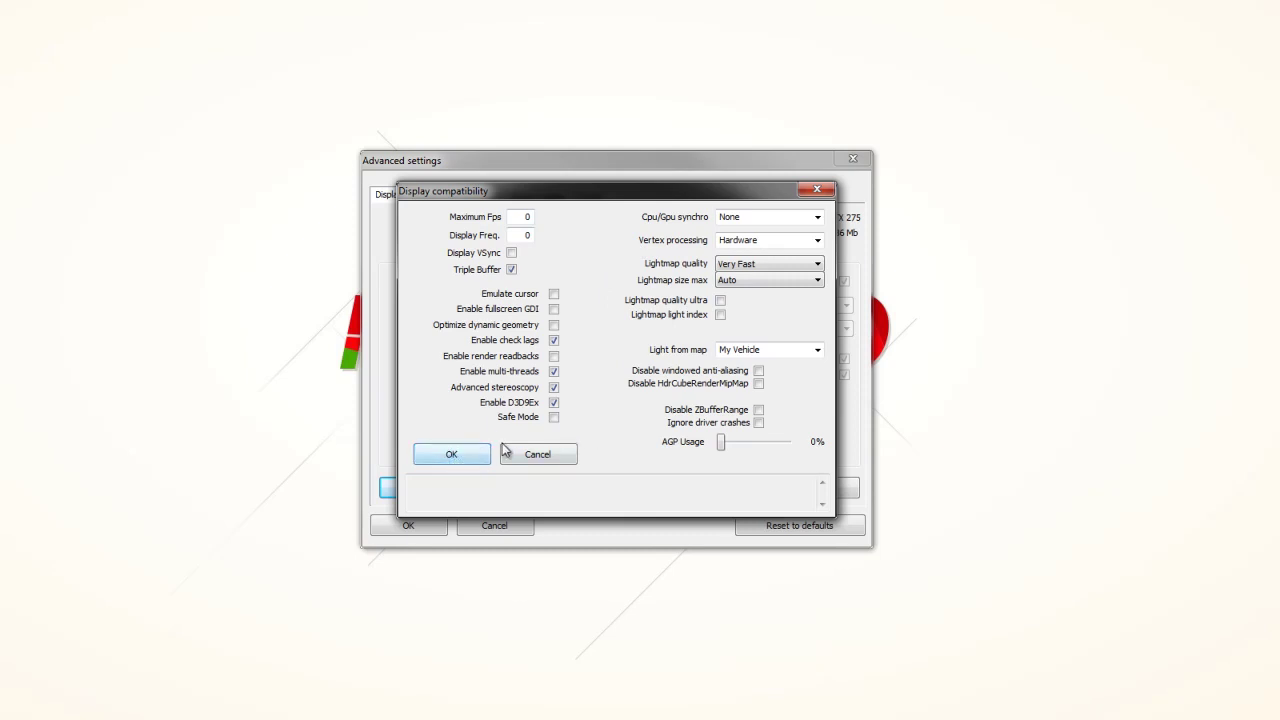
pyautogui.click(445, 453)
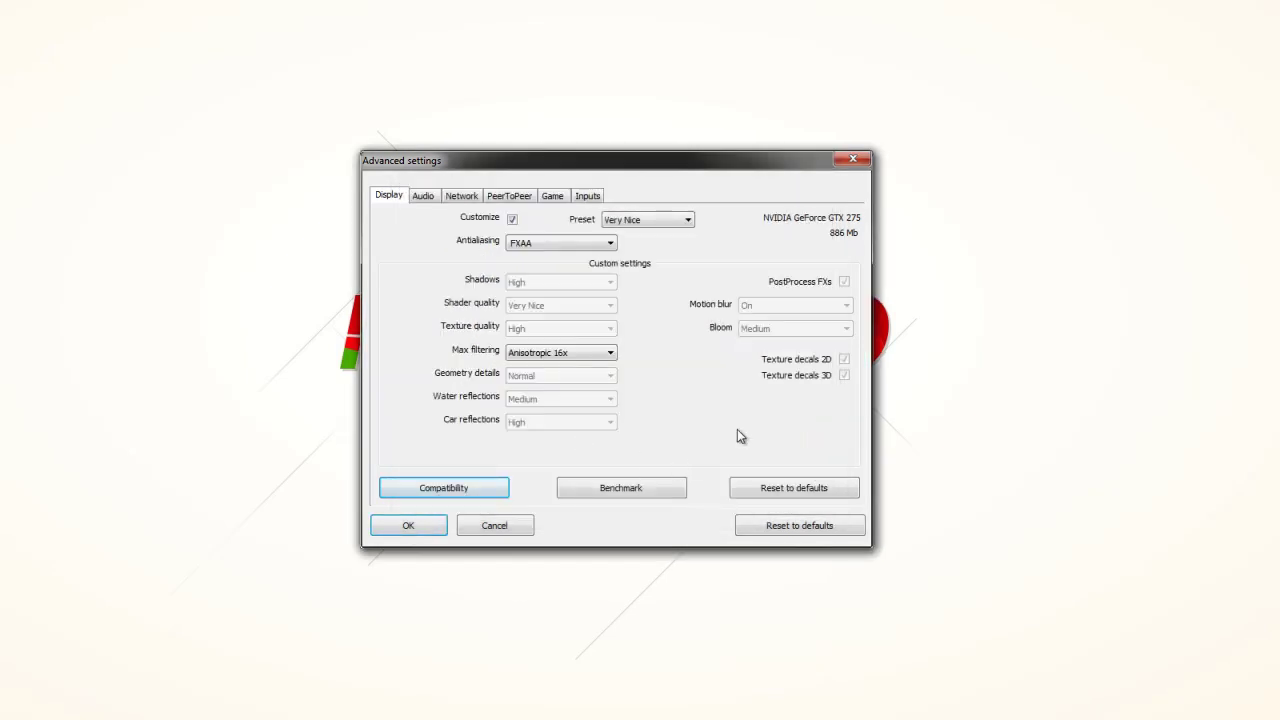
pyautogui.click(651, 219)
pyautogui.click(654, 220)
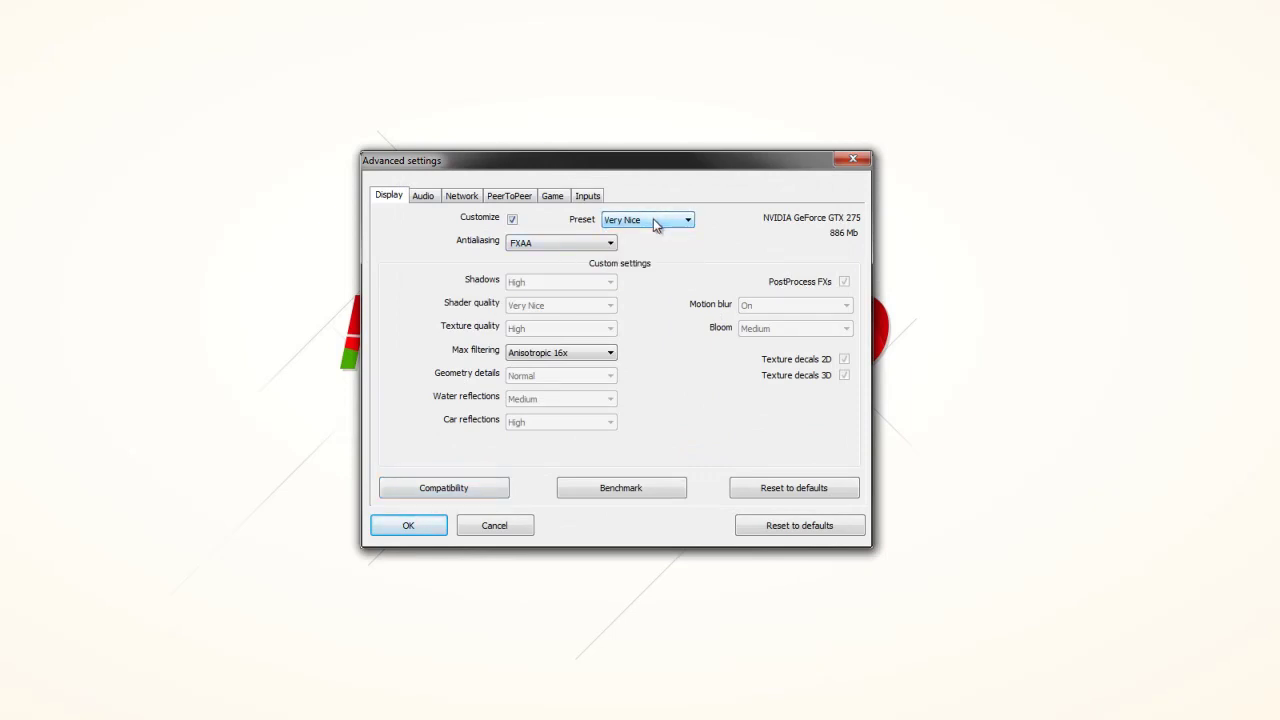
pyautogui.click(654, 220)
pyautogui.click(666, 218)
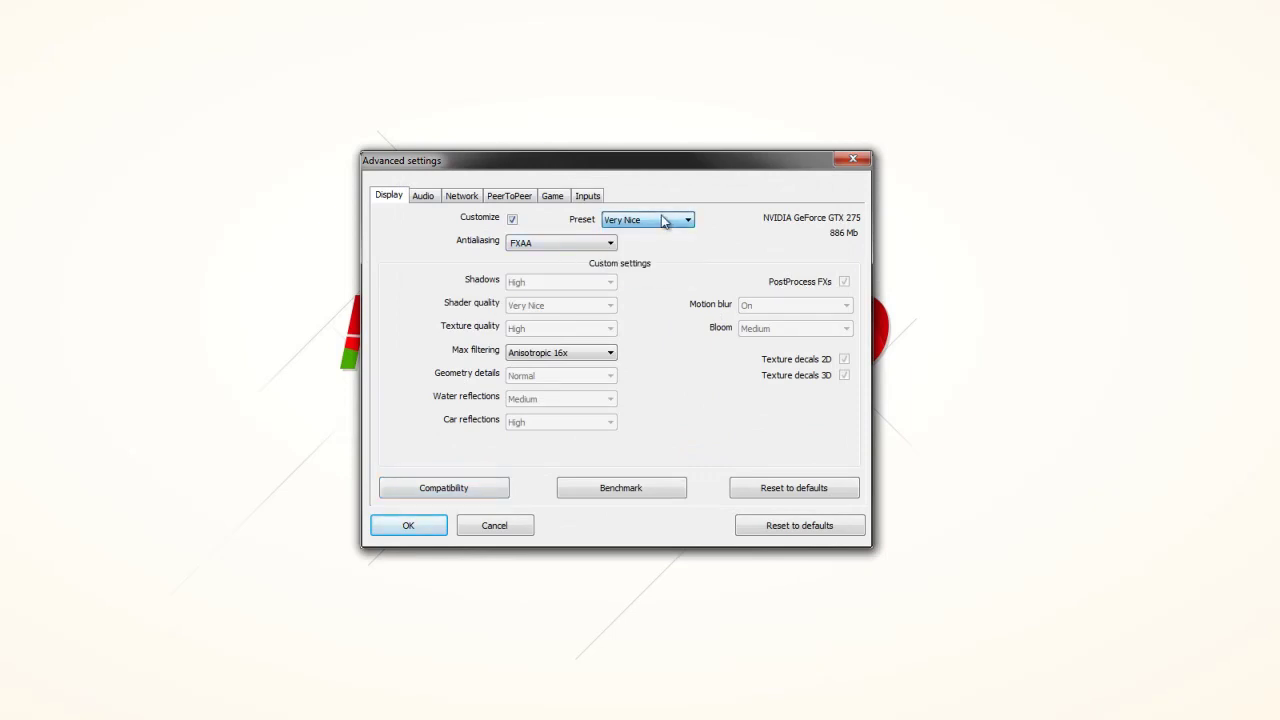
pyautogui.click(660, 220)
pyautogui.click(641, 276)
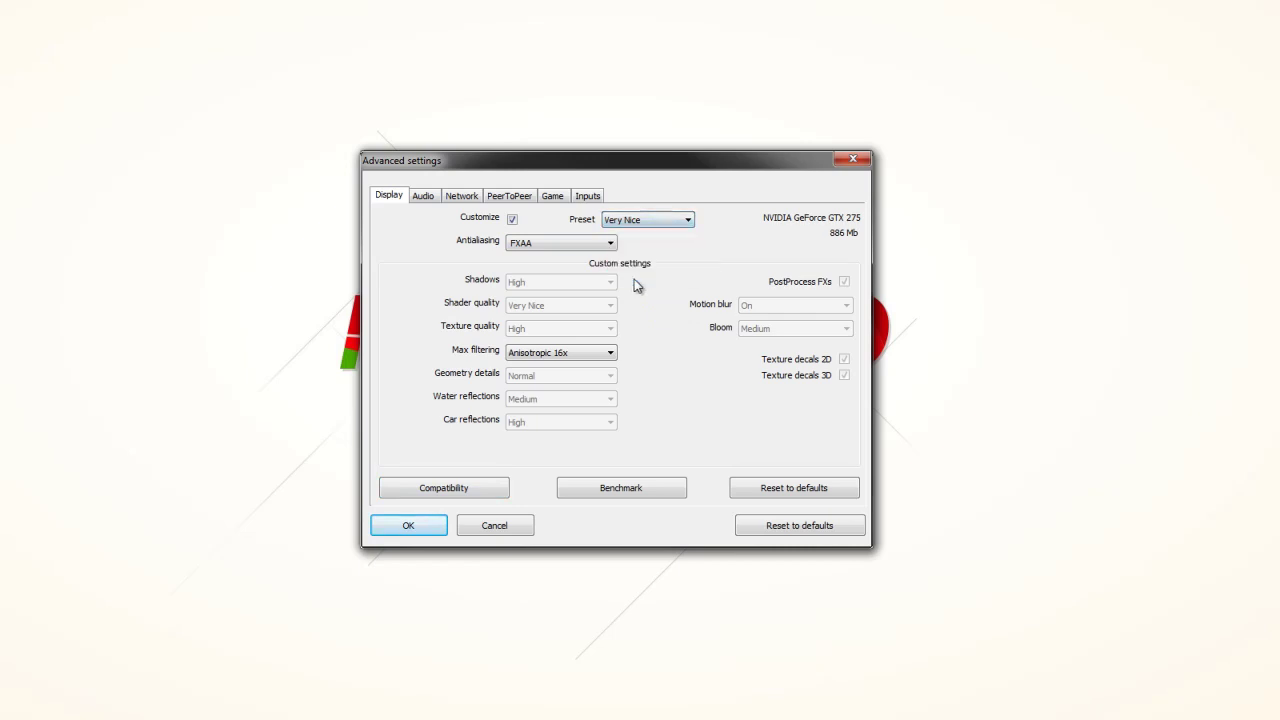
# - Try the None and Very Fast display presets, and cancel the advanced settings
pyautogui.click(660, 228)
pyautogui.click(652, 229)
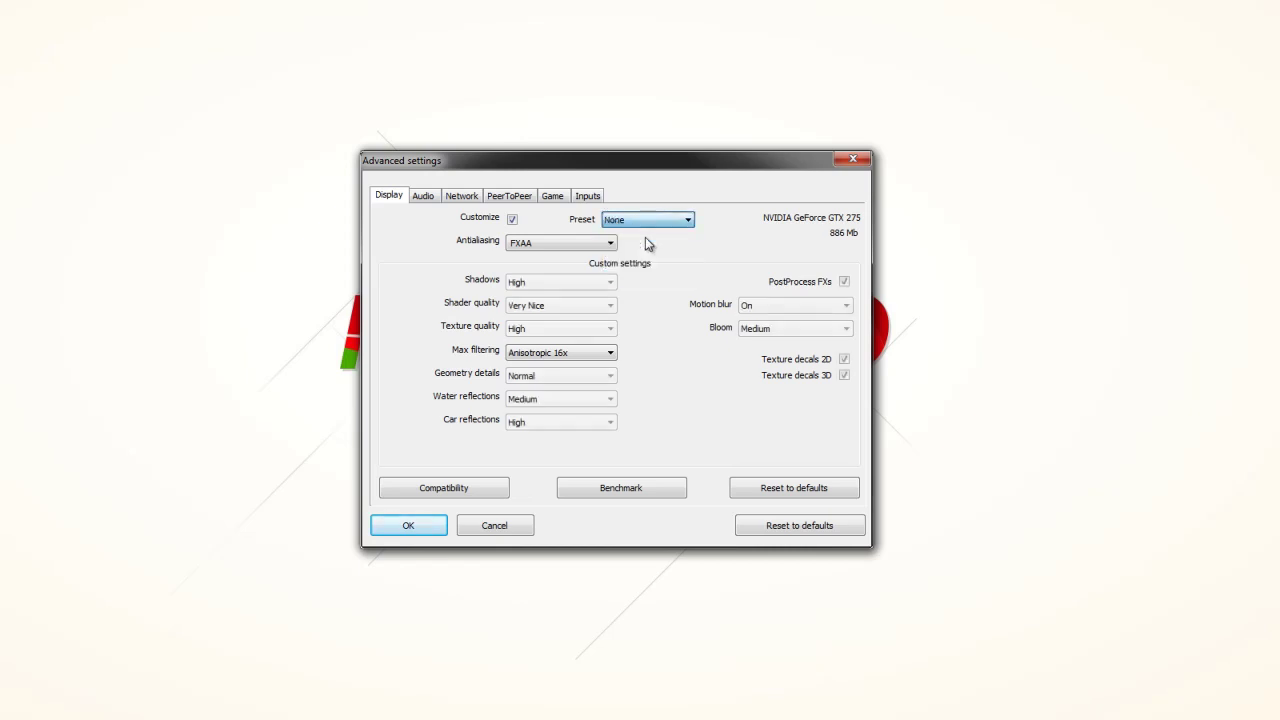
pyautogui.click(648, 222)
pyautogui.click(636, 238)
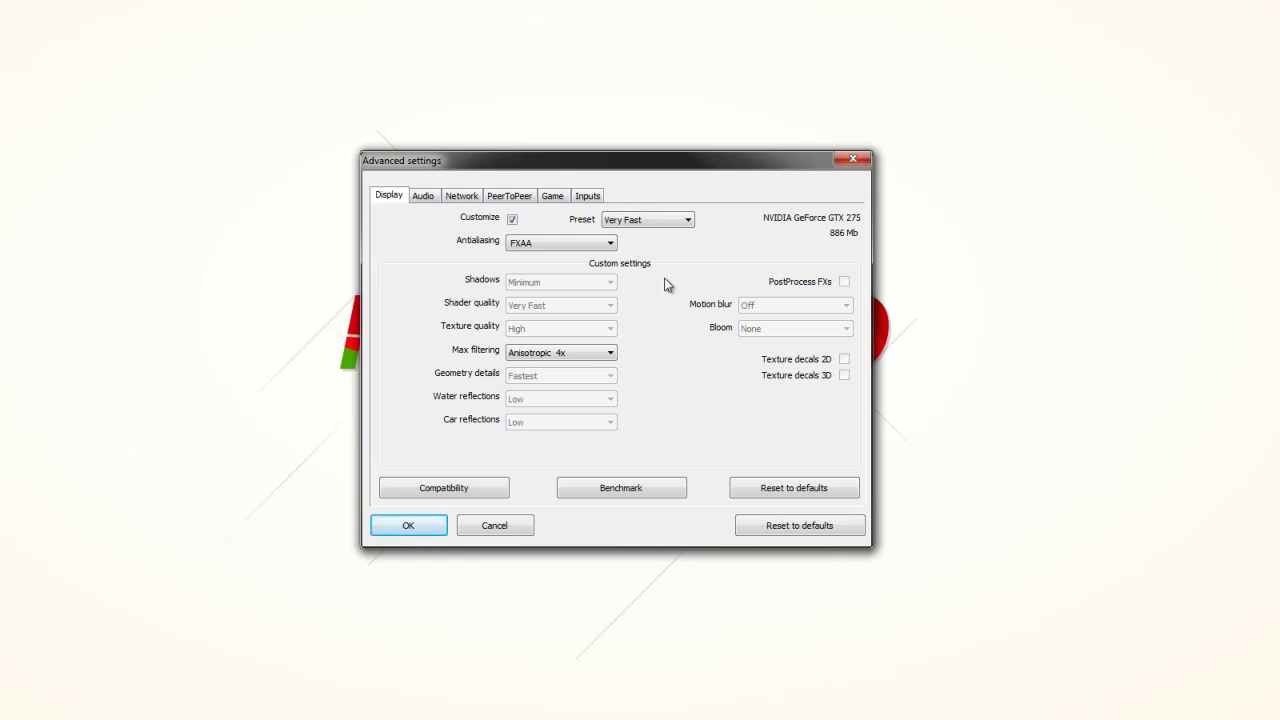
pyautogui.click(651, 223)
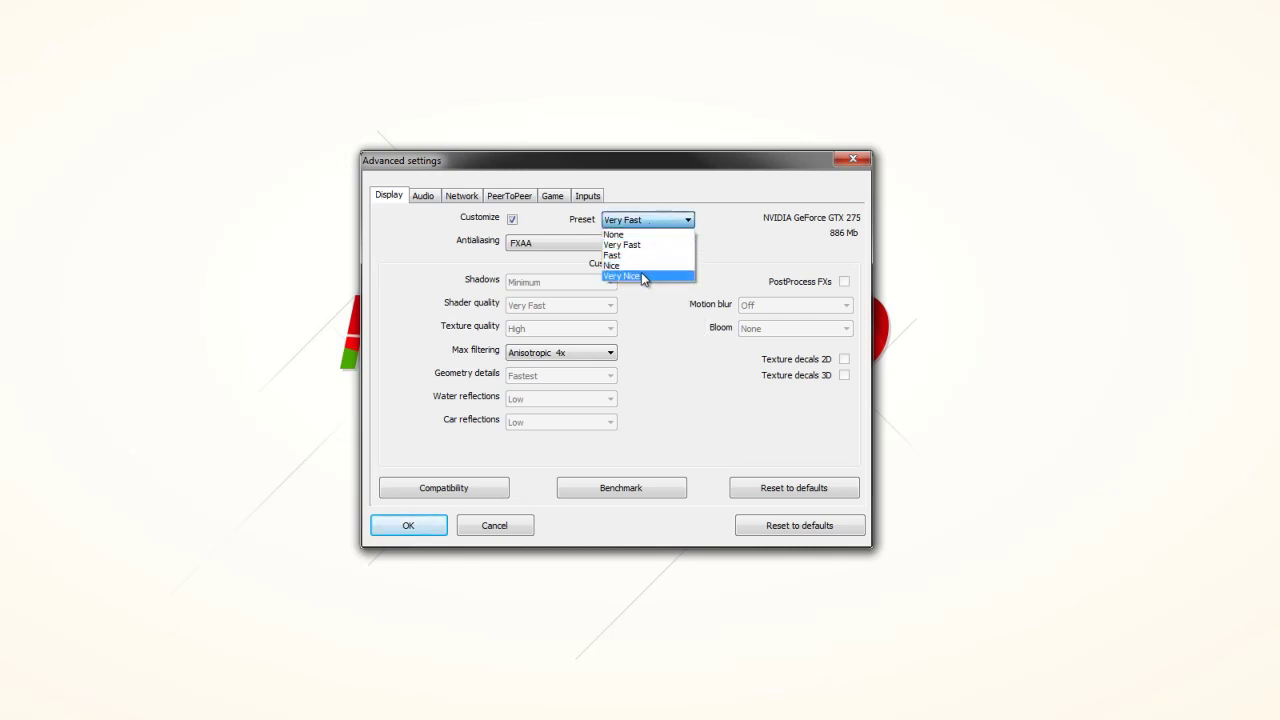
pyautogui.click(667, 218)
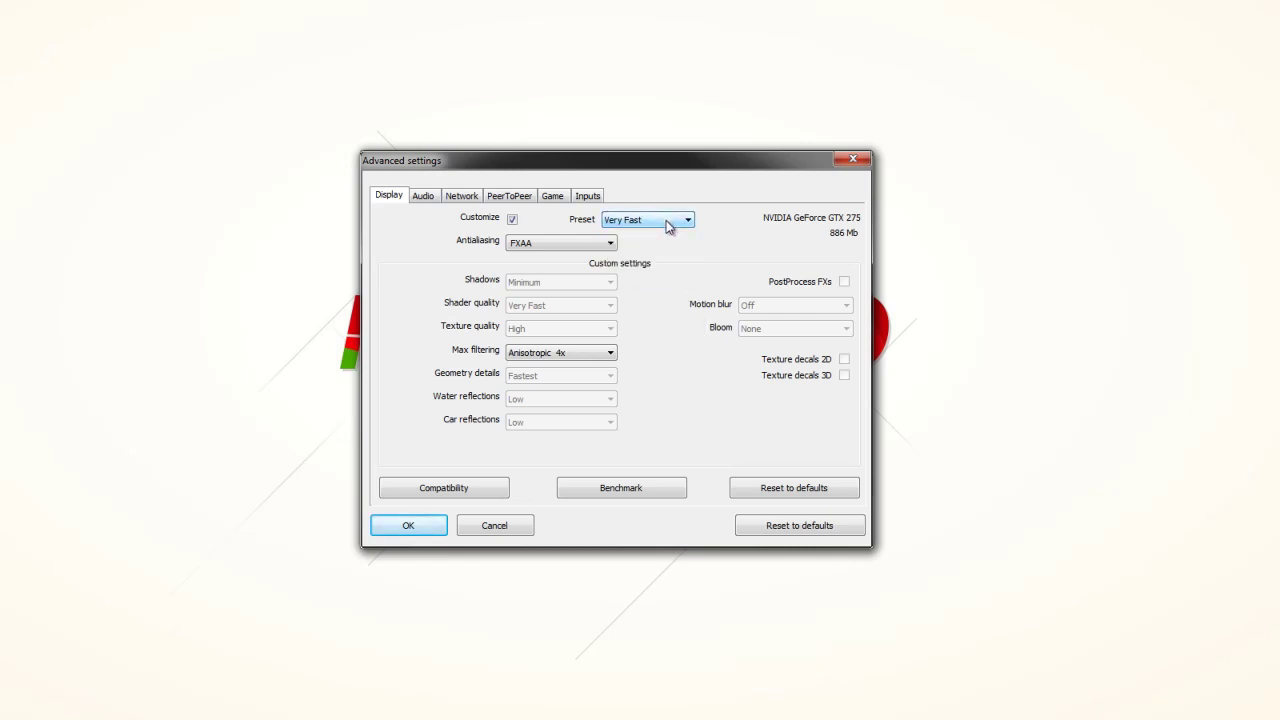
pyautogui.click(494, 526)
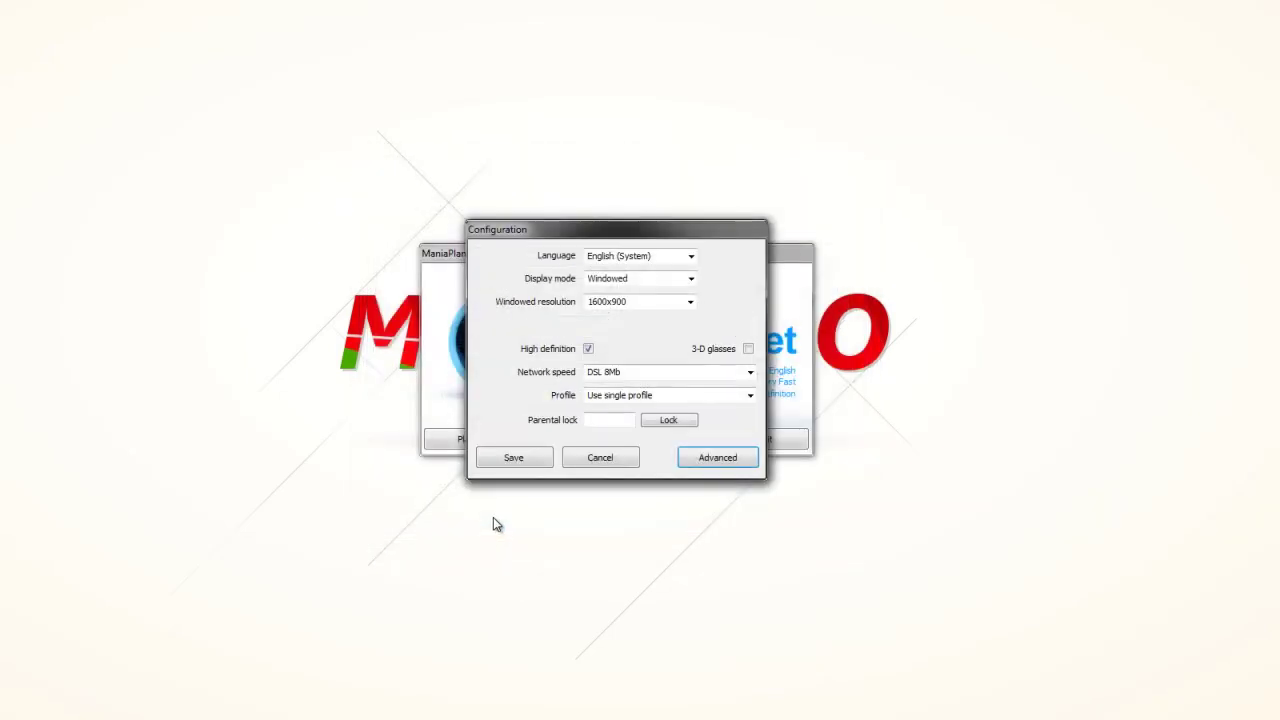